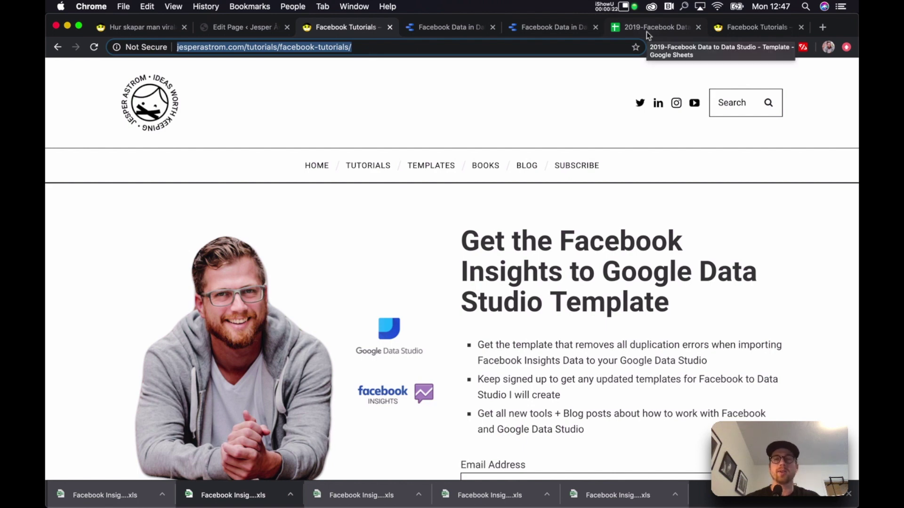
Switch to the 'Facebook Data in DataStudio' report to view its 2019 likes and reach charts
click(425, 29)
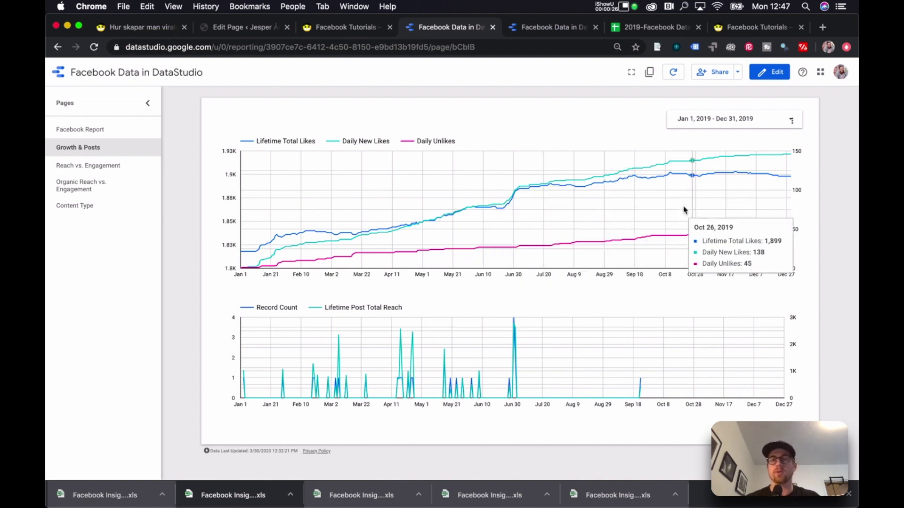
View the report's Content Type page and its charts
click(537, 28)
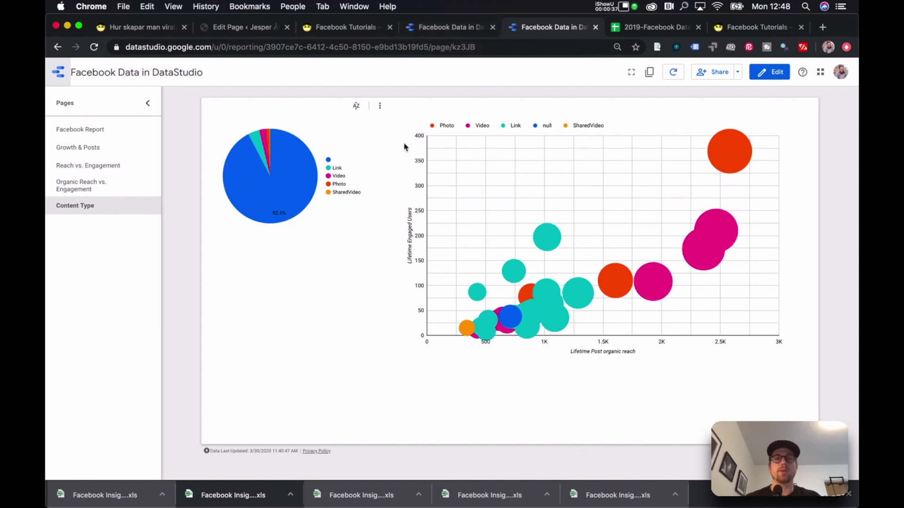
Bring up the '2019-Facebook Data to Data Studio - Template' spreadsheet
click(641, 29)
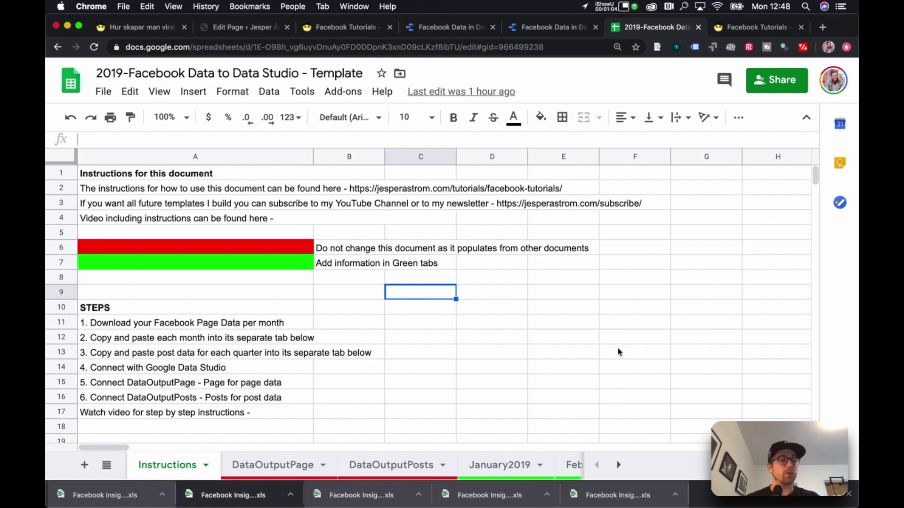
Look over the template sign-up page on jesperastrom.com
click(742, 29)
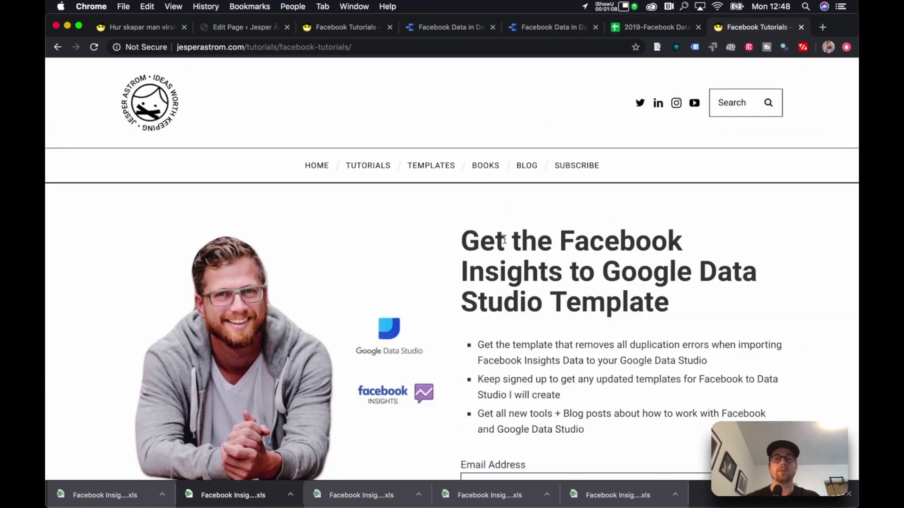
scroll(570, 278, down, 2)
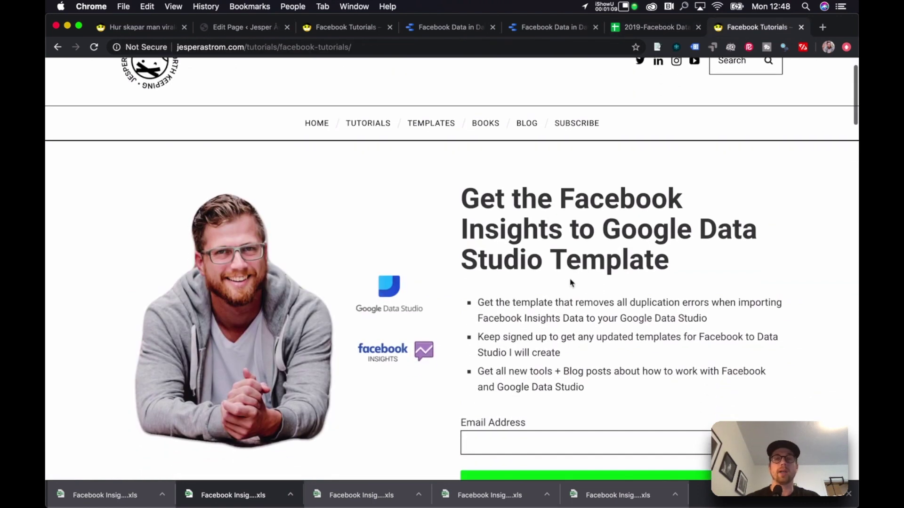
scroll(569, 282, up, 2)
scroll(570, 281, down, 4)
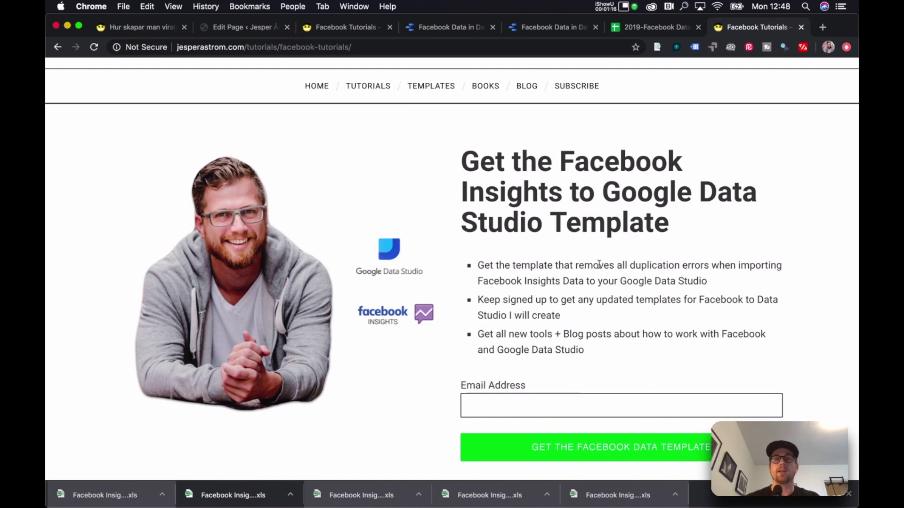
scroll(599, 264, up, 3)
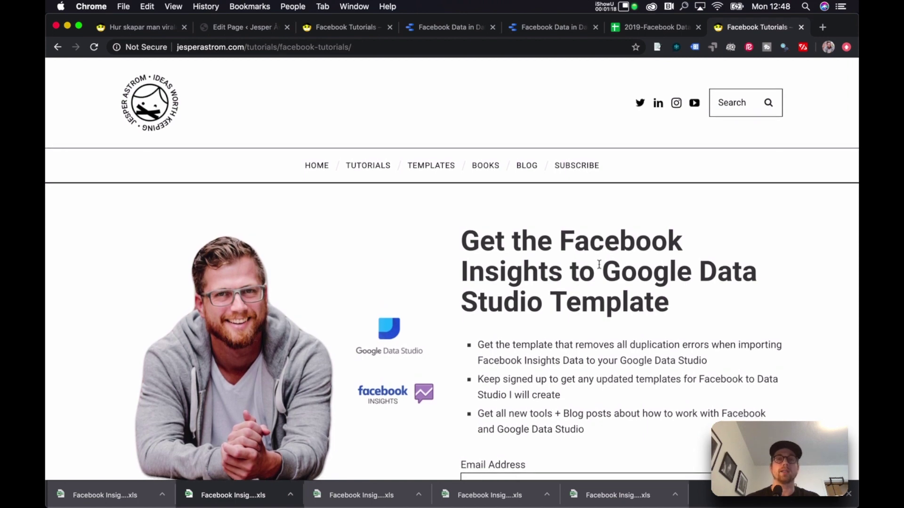
Return to the template spreadsheet showing its DataOutputPage daily metrics
click(655, 27)
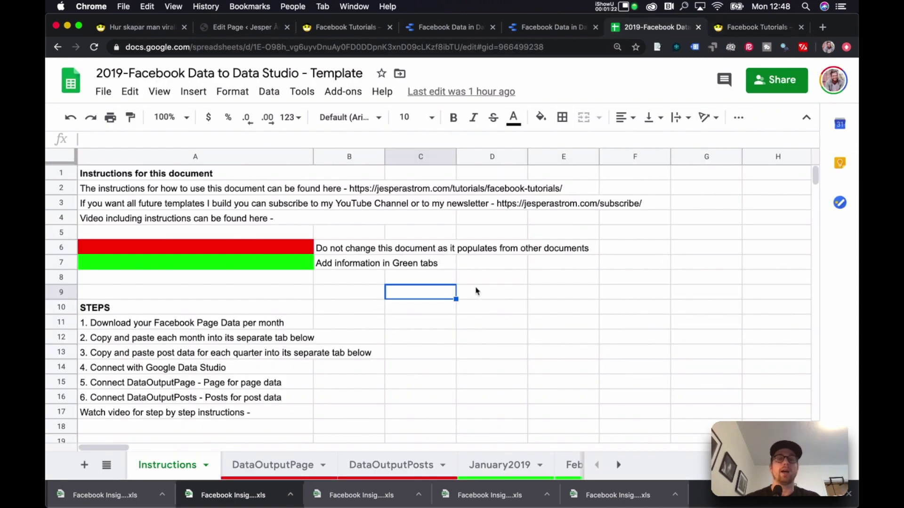
click(741, 29)
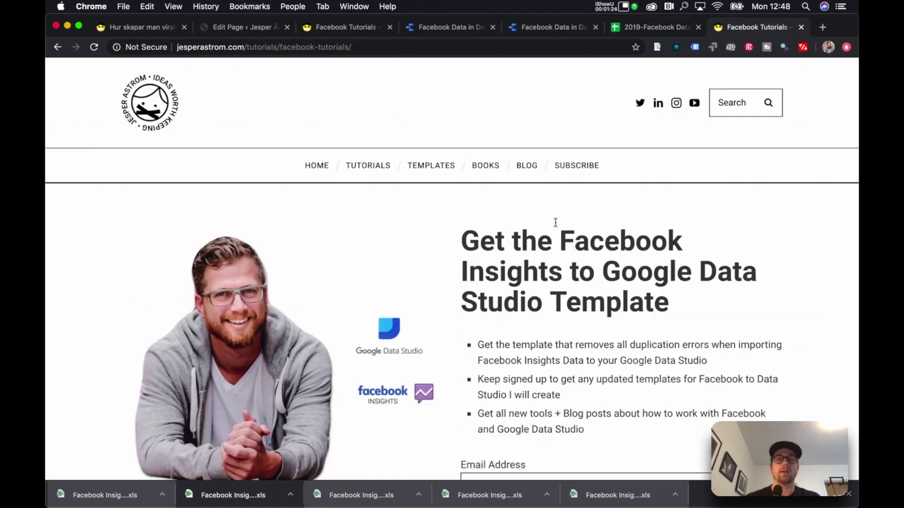
click(644, 29)
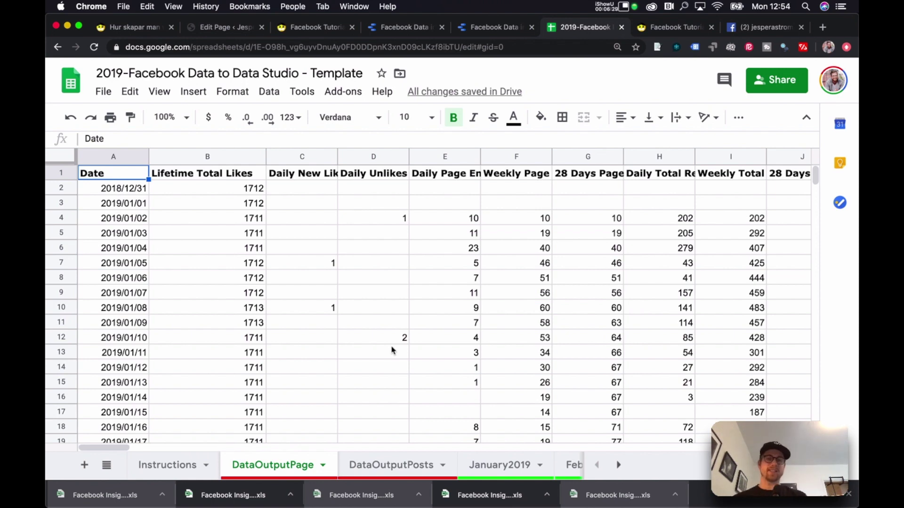
Glance at the template sign-up page again, then return to the spreadsheet
click(663, 29)
scroll(565, 329, down, 3)
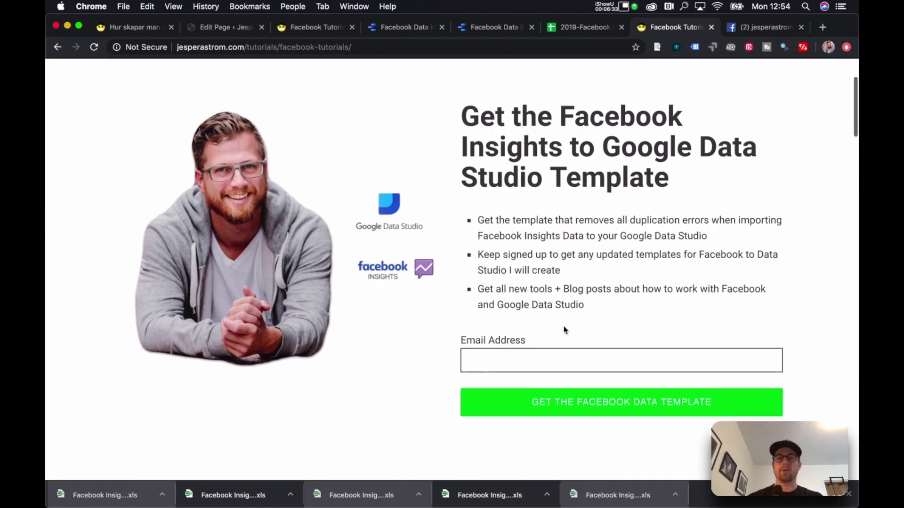
scroll(565, 330, up, 3)
click(590, 29)
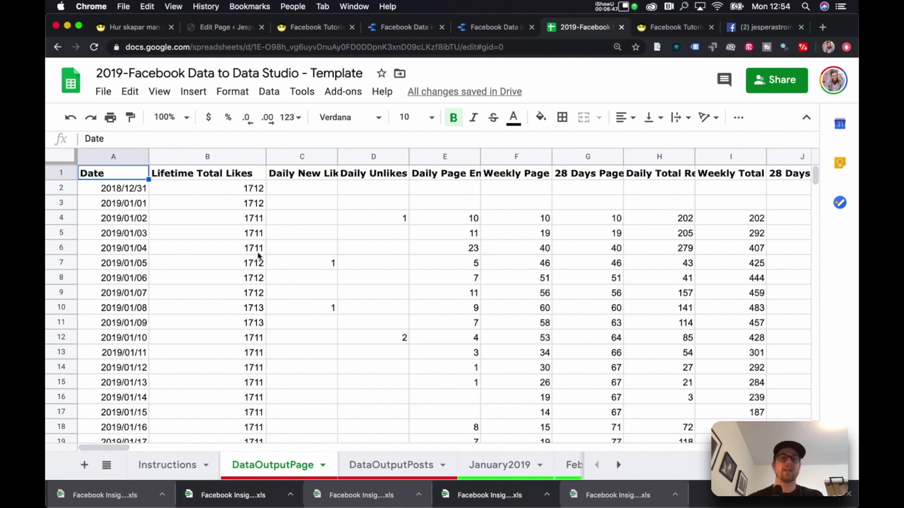
Make a copy of the template spreadsheet in the 00-Data Templates folder
click(103, 92)
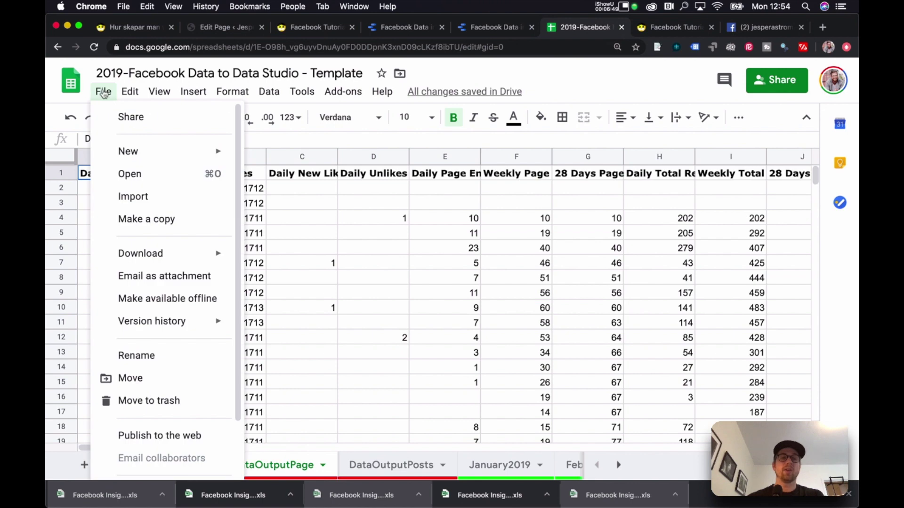
click(161, 222)
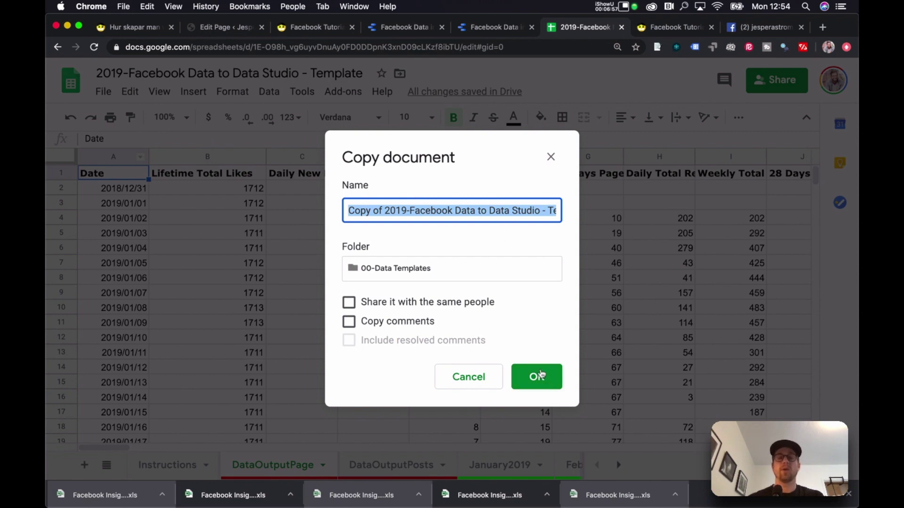
click(405, 268)
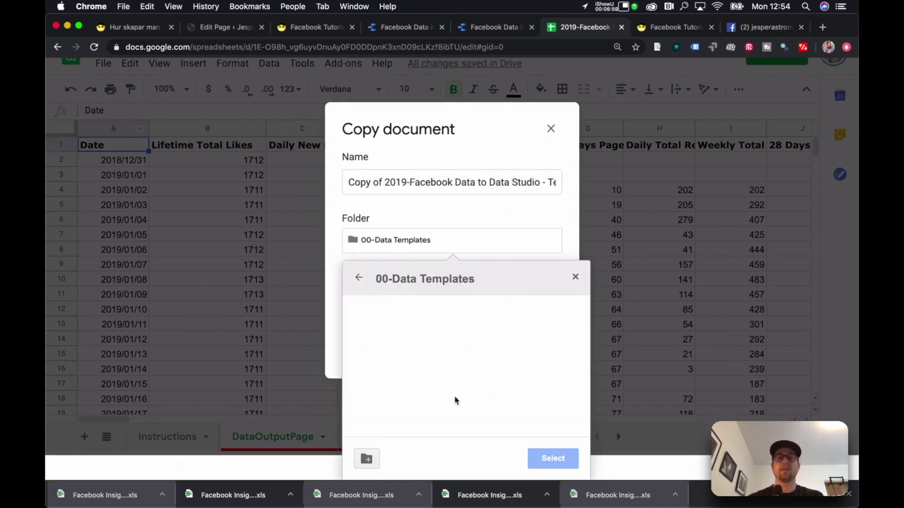
click(349, 228)
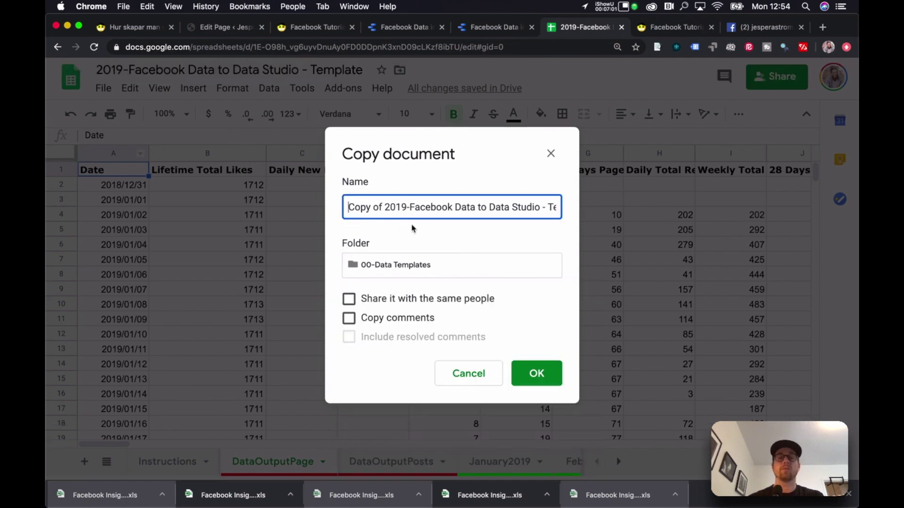
click(535, 371)
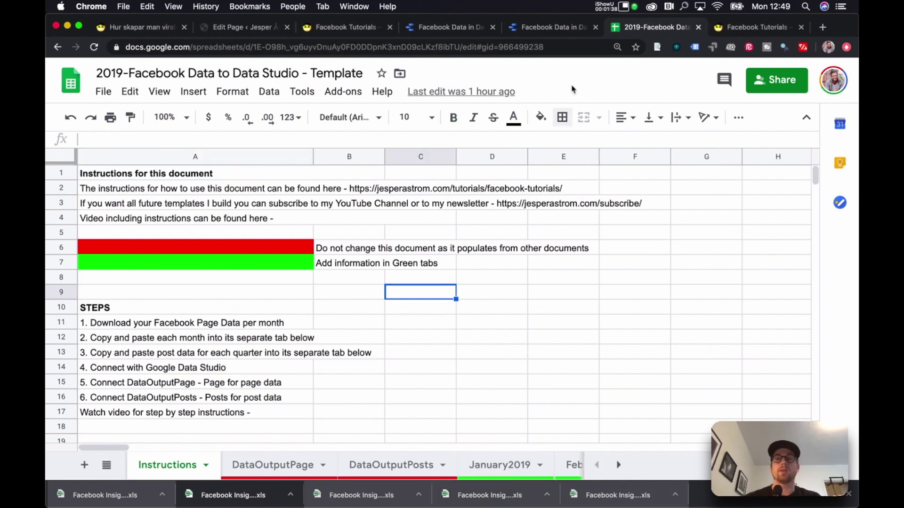
Open facebook.com in a new tab and go to the page's Insights
click(823, 27)
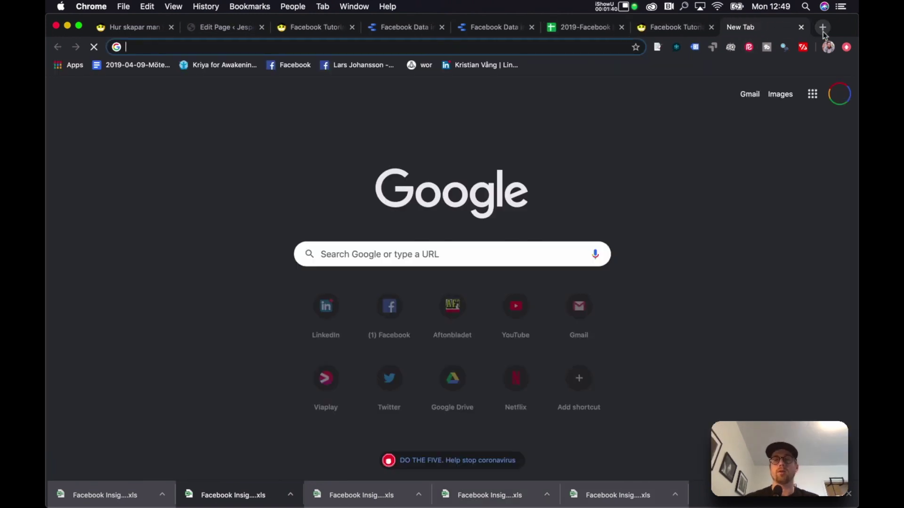
text(facebook.com)
key(Return)
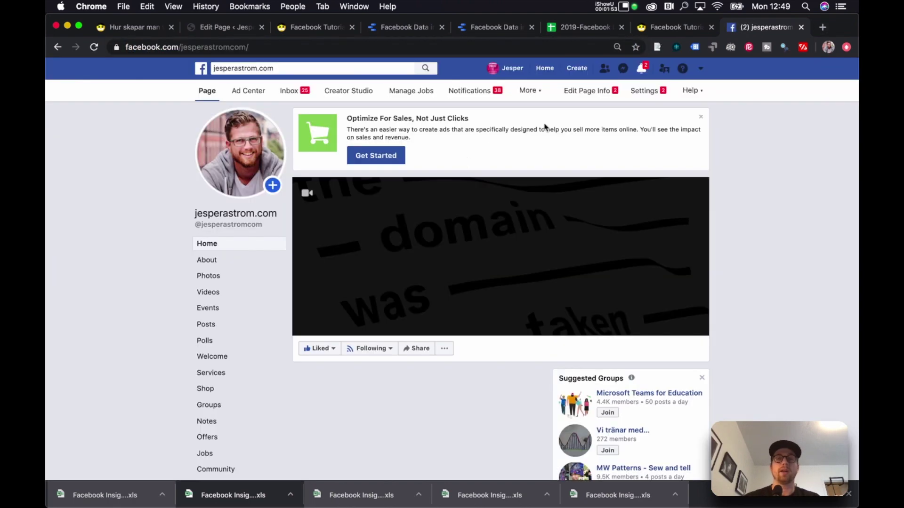
click(530, 91)
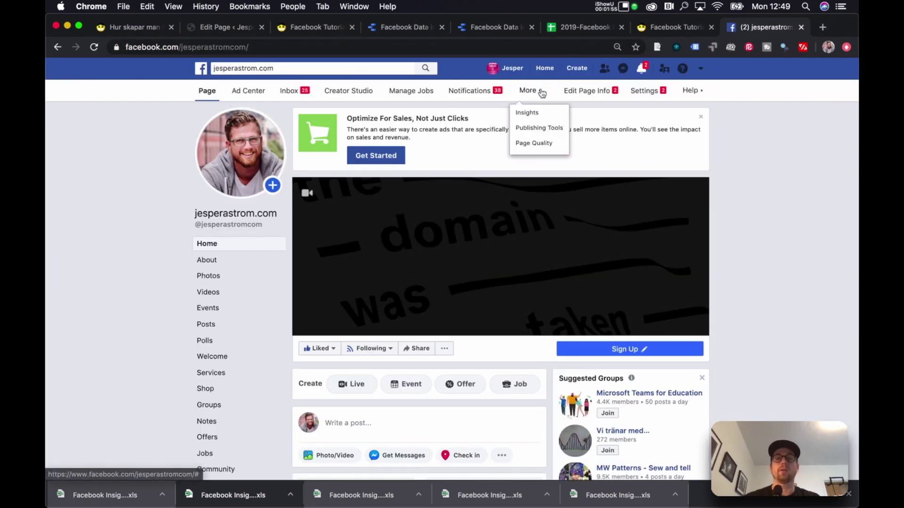
click(531, 116)
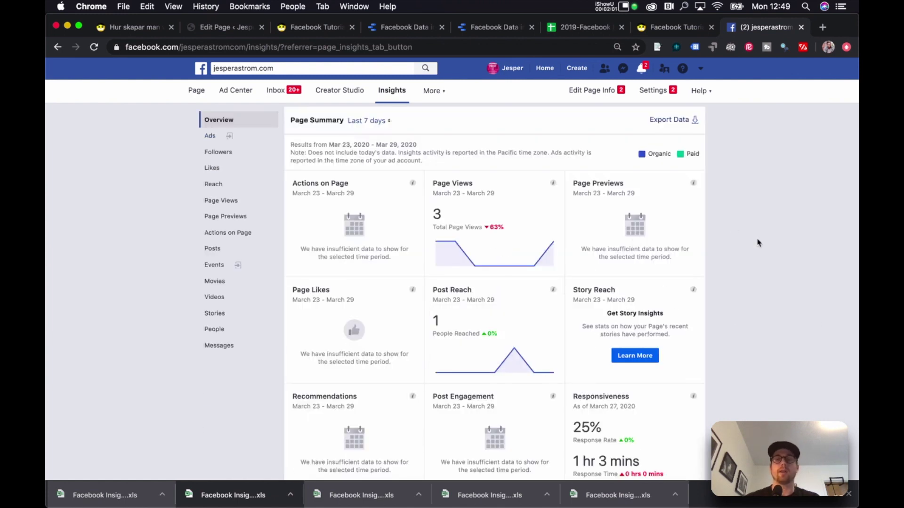
Check the Data Studio report's Content Type page, then return to Facebook Insights
click(392, 30)
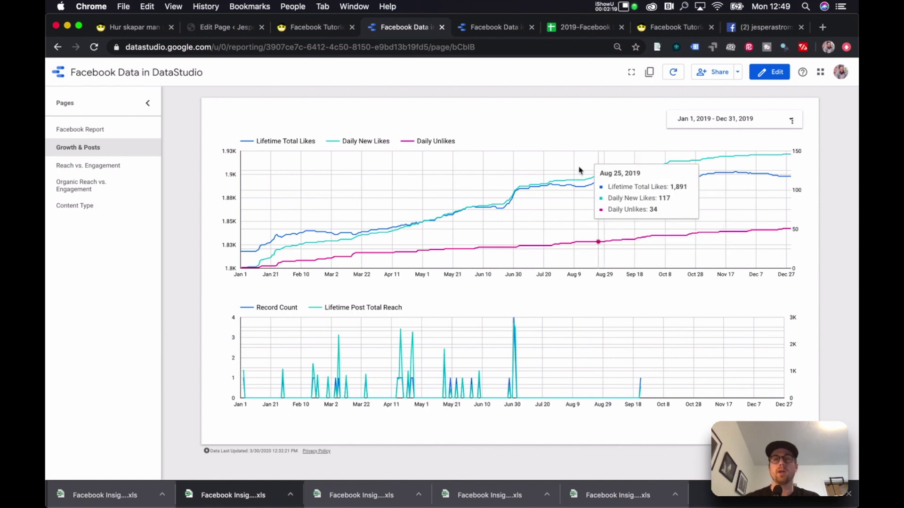
click(489, 33)
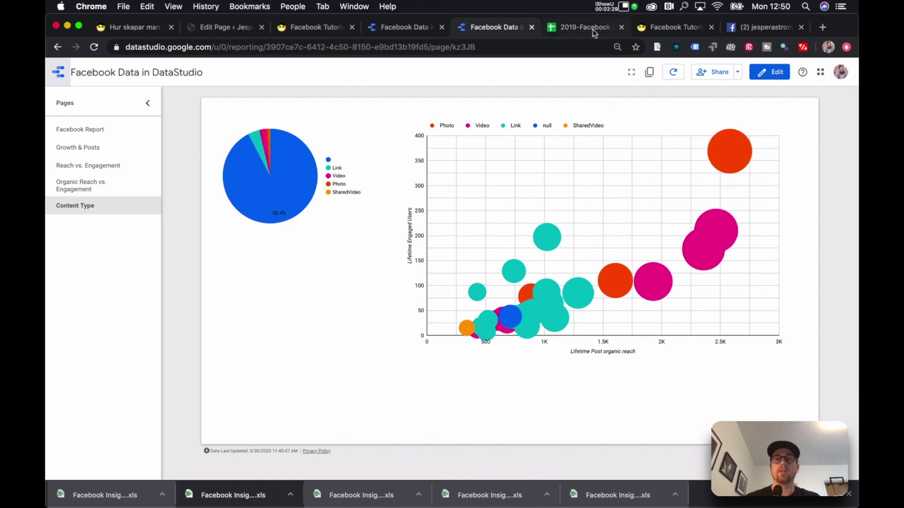
click(765, 26)
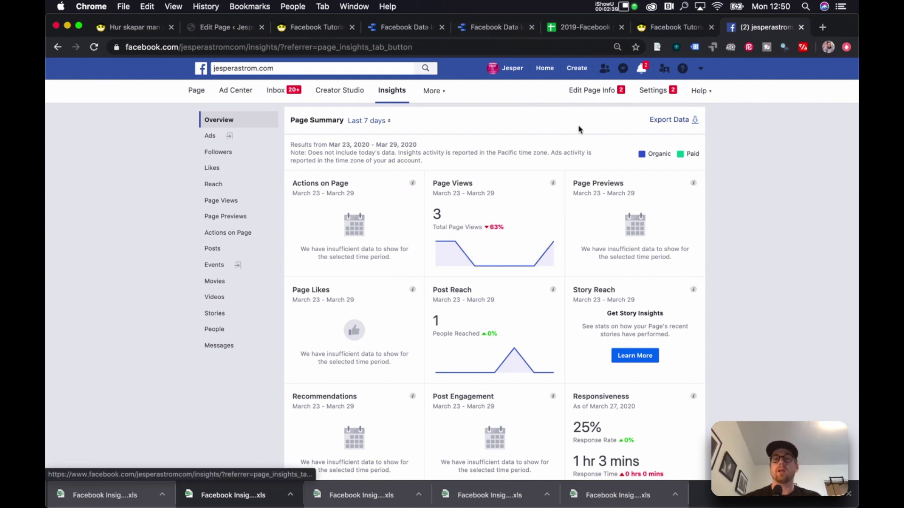
Open the Insights data export options and check the template's January2019 sheet
click(677, 121)
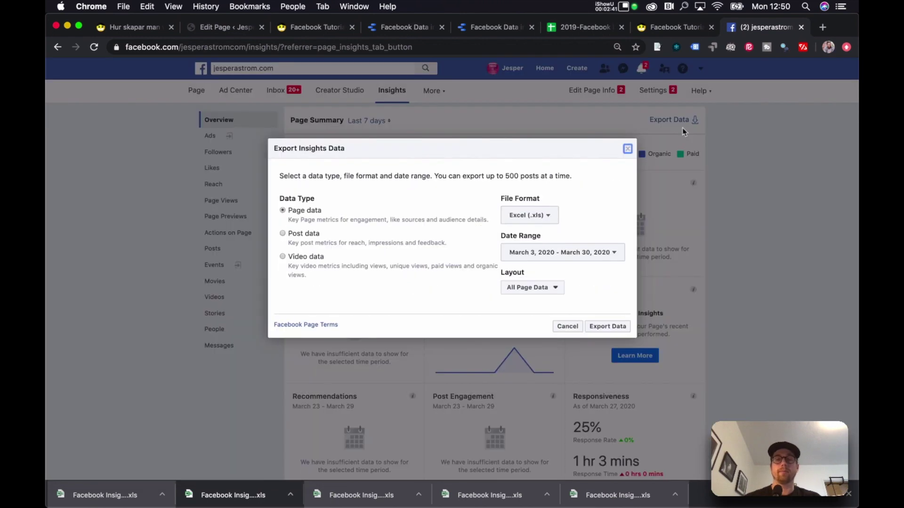
click(586, 28)
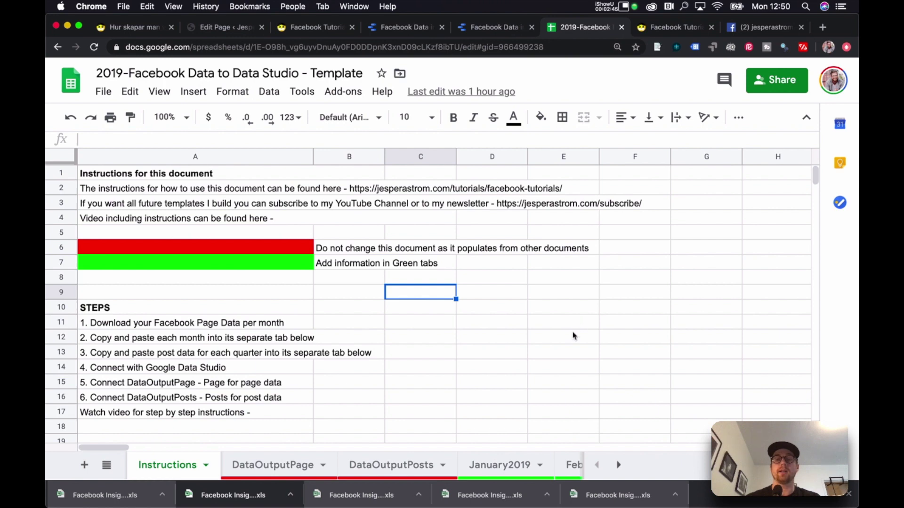
click(504, 475)
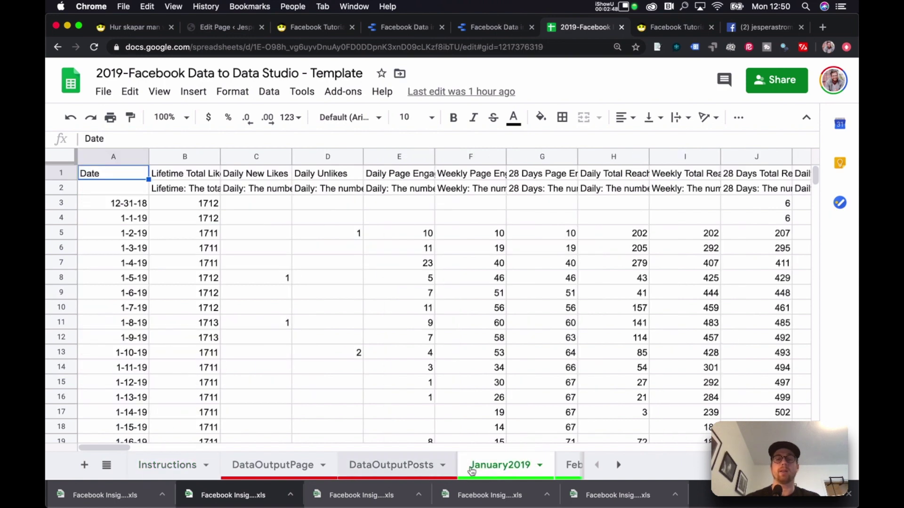
click(759, 24)
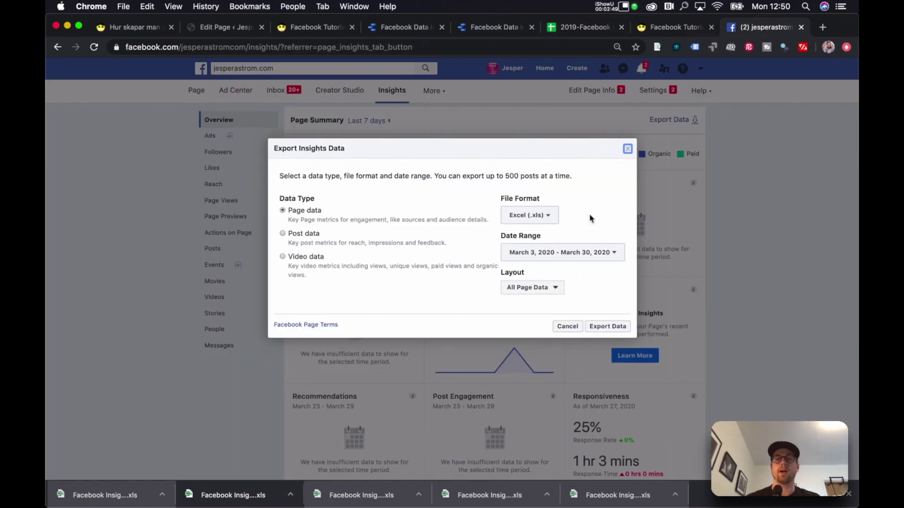
Export the page data for January 1–31, 2019 as an Excel file
click(534, 251)
click(406, 304)
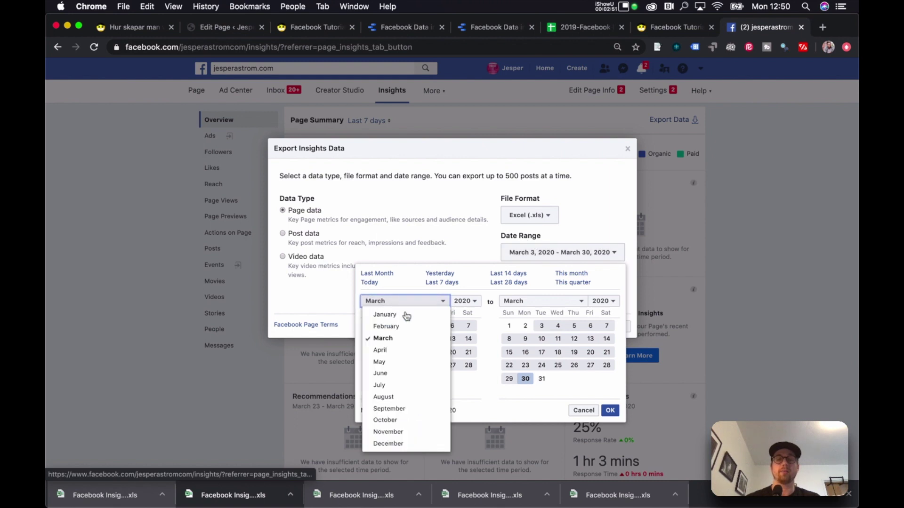
click(405, 313)
click(520, 301)
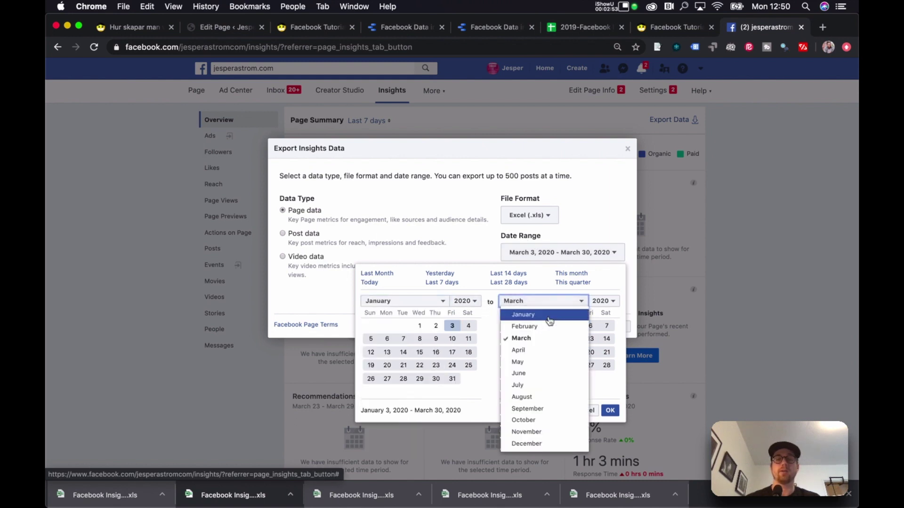
click(518, 314)
click(471, 302)
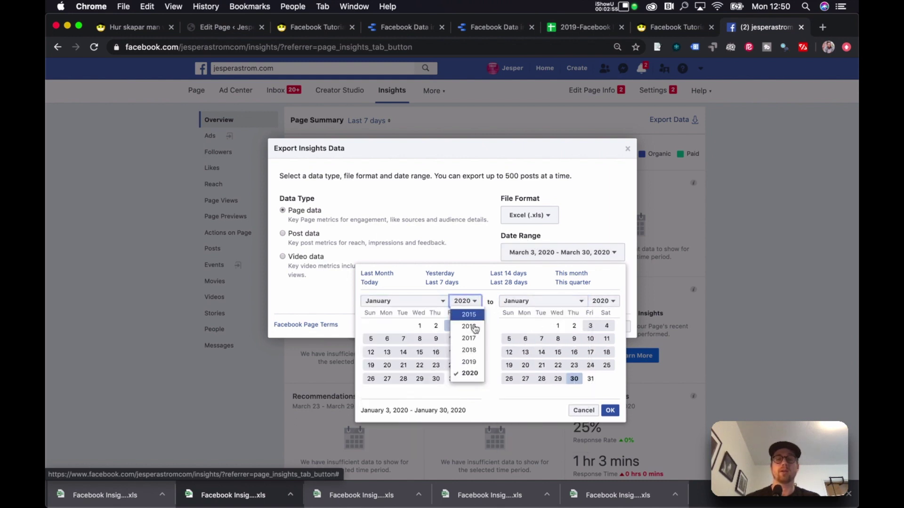
click(470, 365)
click(603, 301)
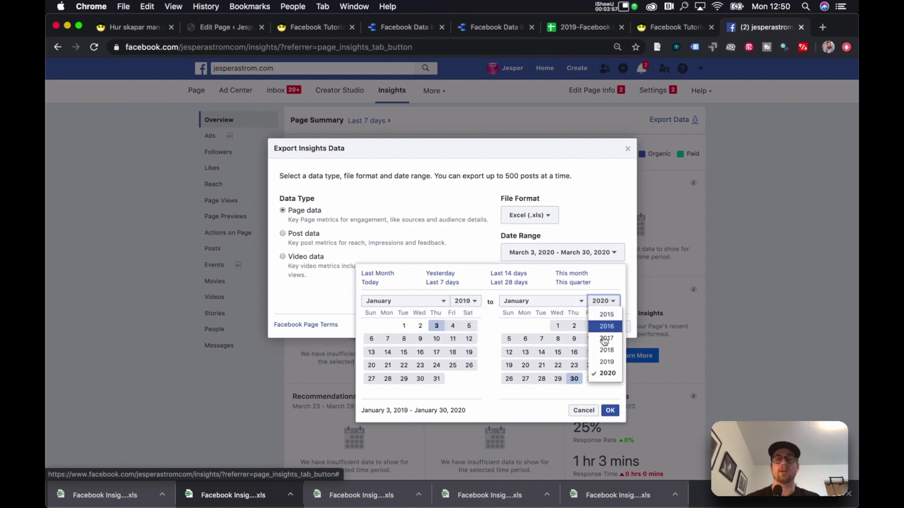
click(604, 365)
click(404, 327)
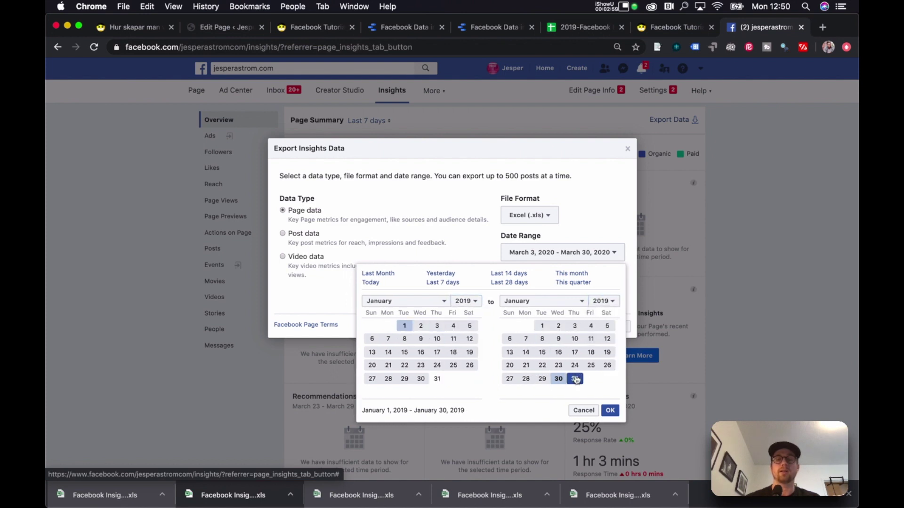
click(574, 379)
click(611, 411)
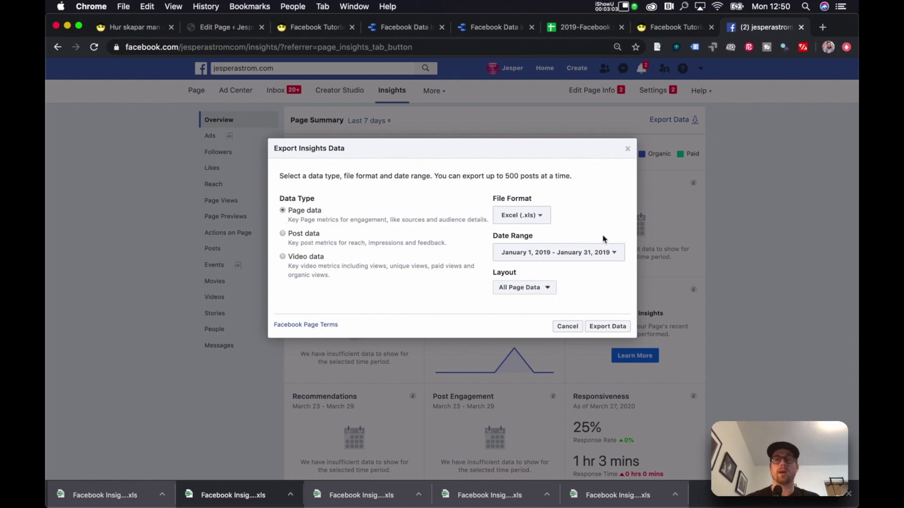
click(611, 326)
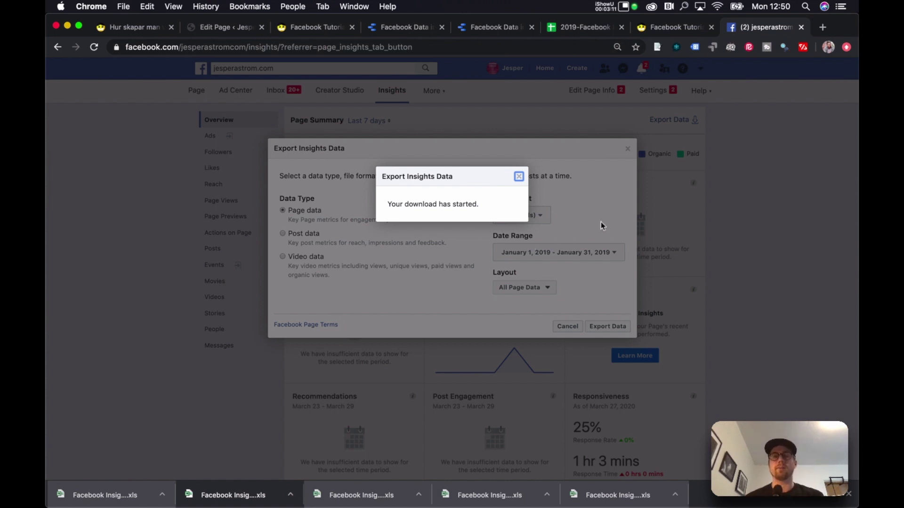
key(super+r)
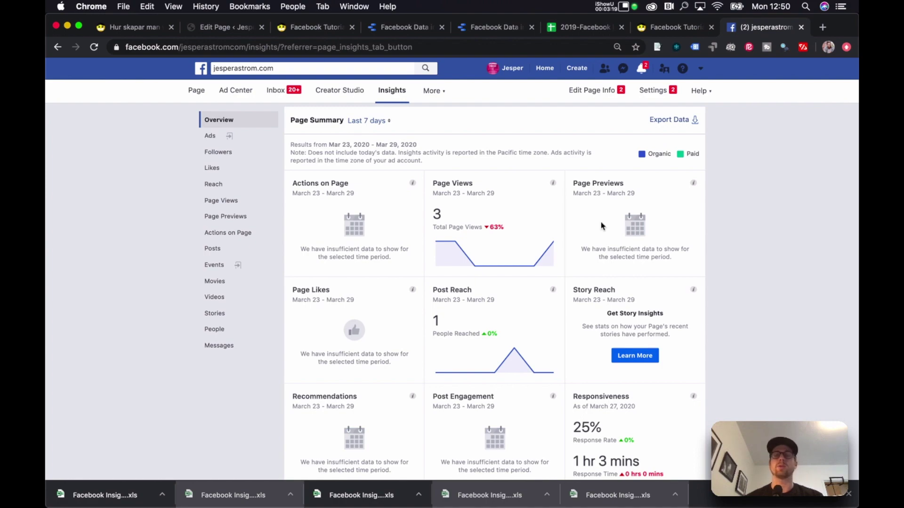
Copy the entire exported Key Metrics sheet in Excel
key(ctrl+Up)
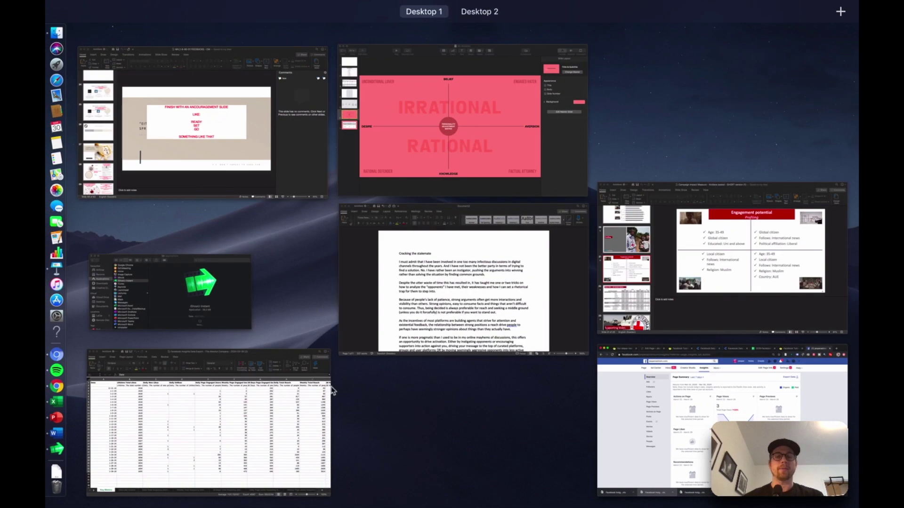
click(202, 433)
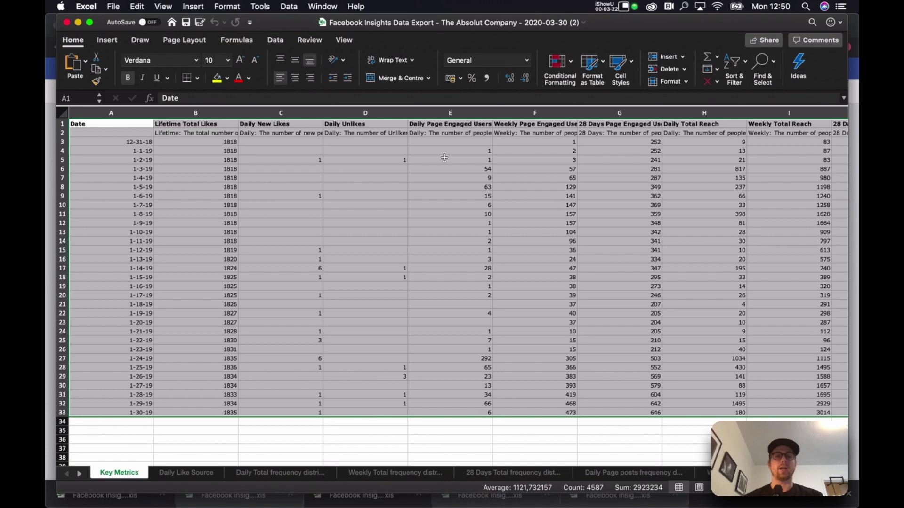
click(142, 142)
click(63, 115)
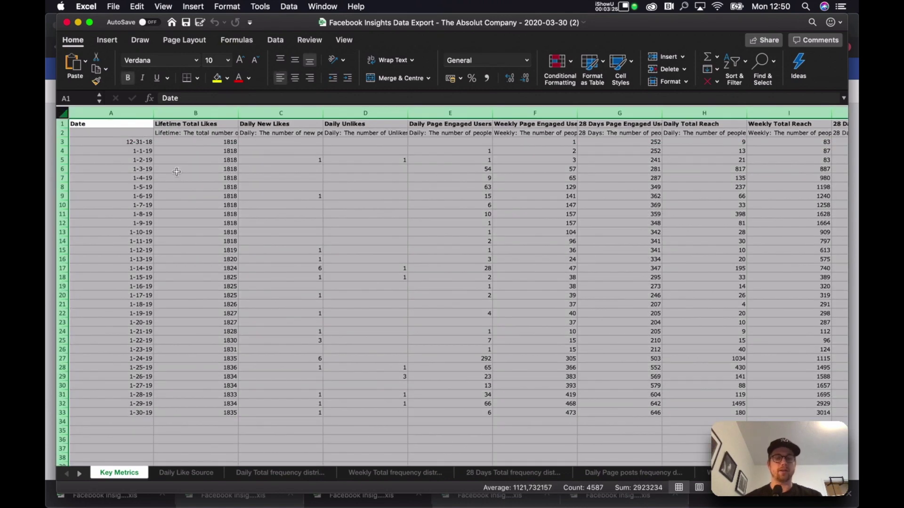
key(super+c)
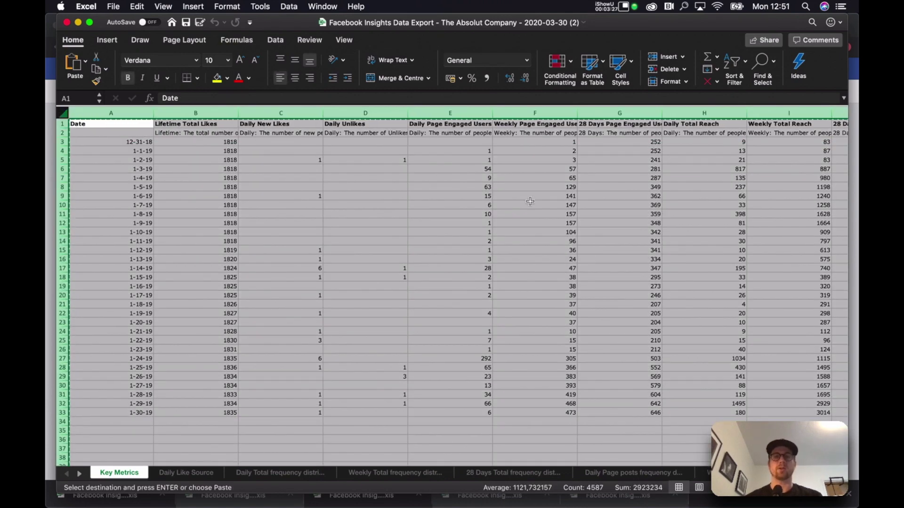
Return to the template spreadsheet's January2019 sheet in Chrome
key(ctrl+Up)
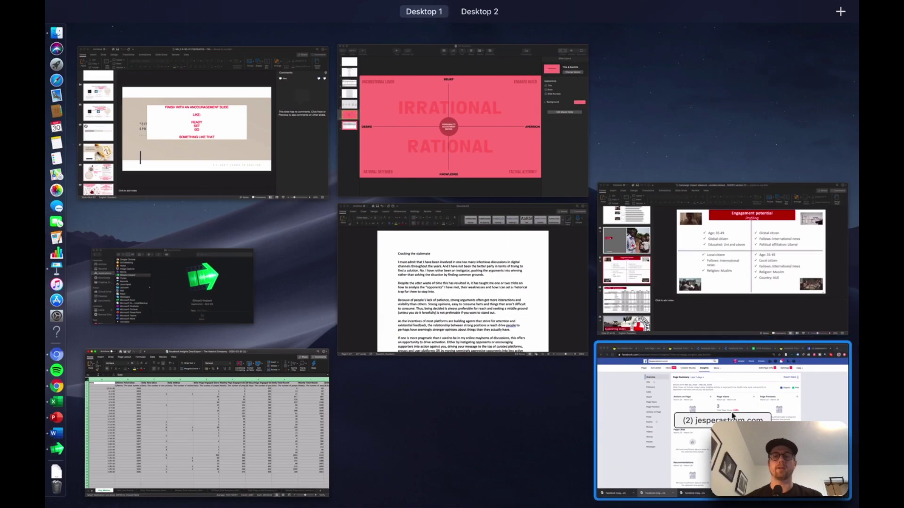
click(659, 377)
click(581, 30)
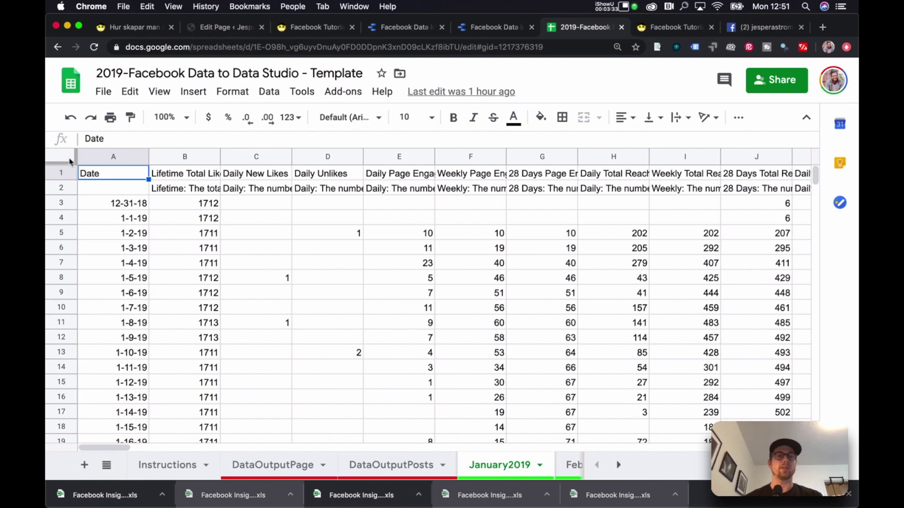
Paste the exported January data into the January2019 sheet starting at cell A1
click(100, 195)
click(100, 180)
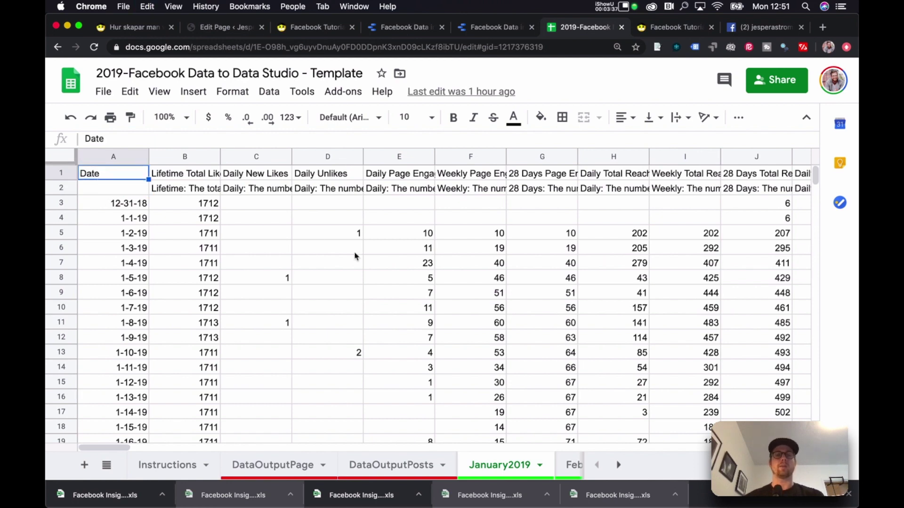
key(super+v)
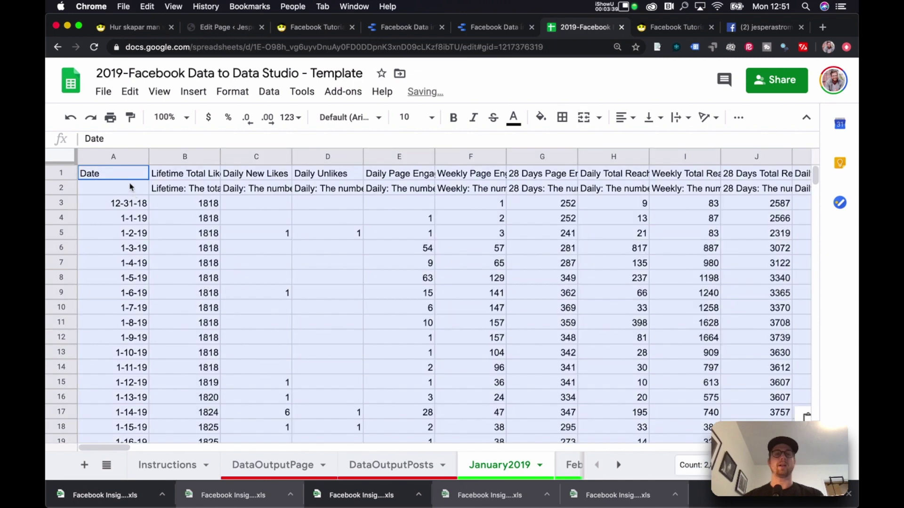
click(464, 329)
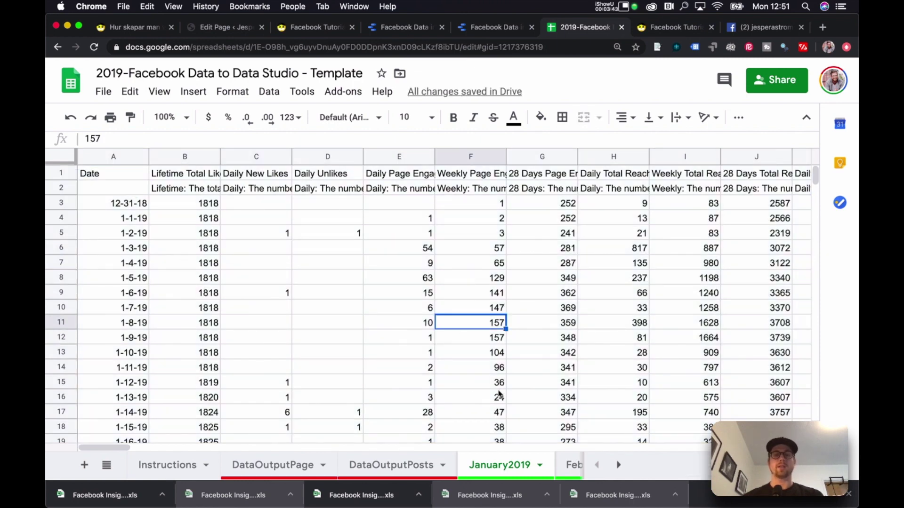
Move through the February2019, March2019 and April2019 sheets to May2019
click(569, 471)
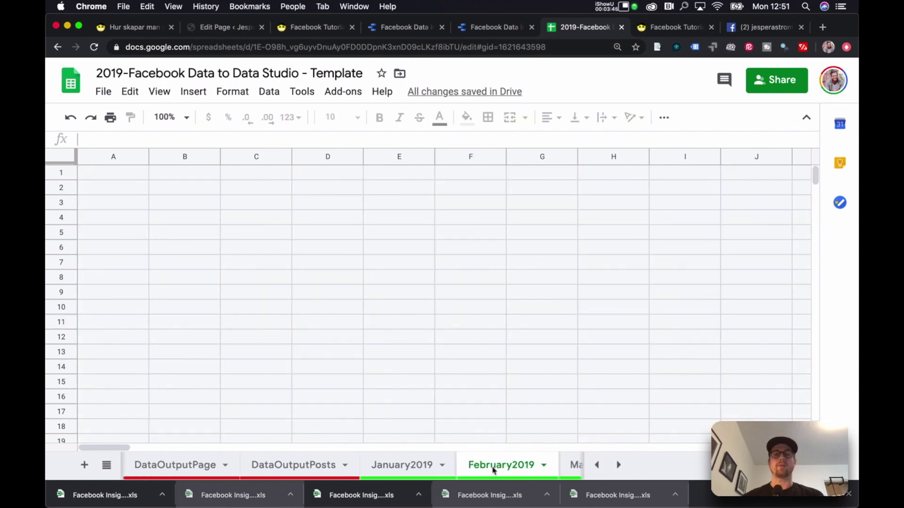
click(568, 471)
click(568, 471)
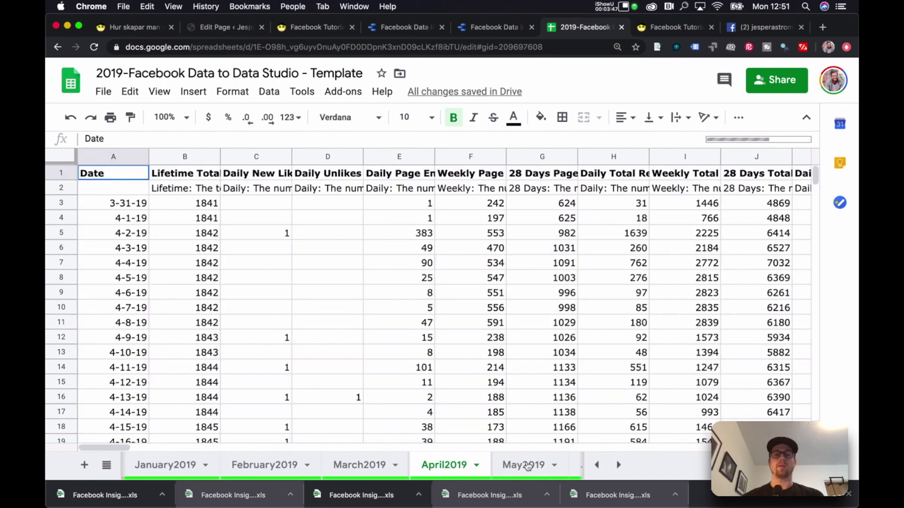
click(568, 471)
Open the Insights export dialog and try a date range starting in 2015
click(753, 28)
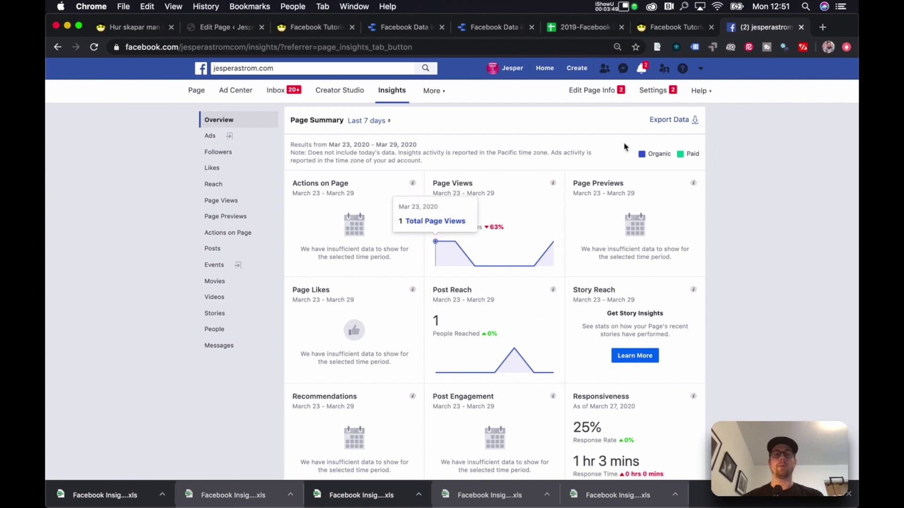
click(675, 120)
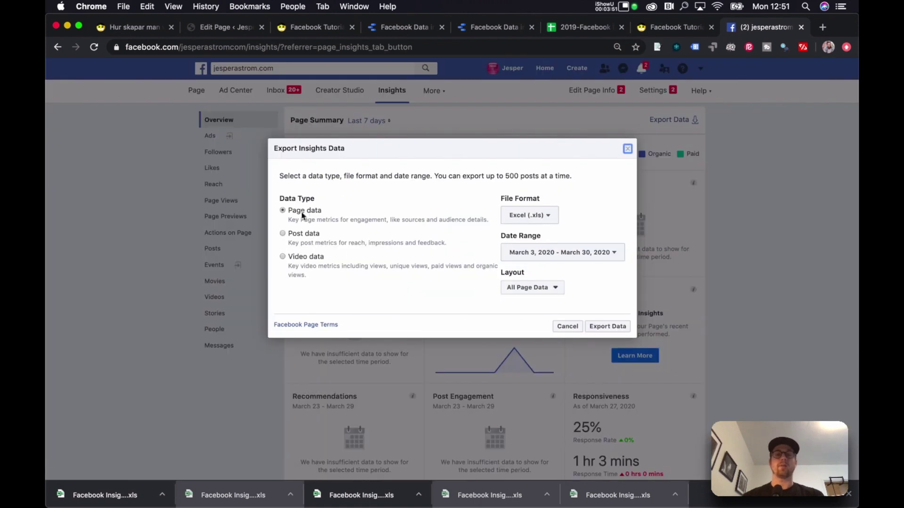
click(541, 254)
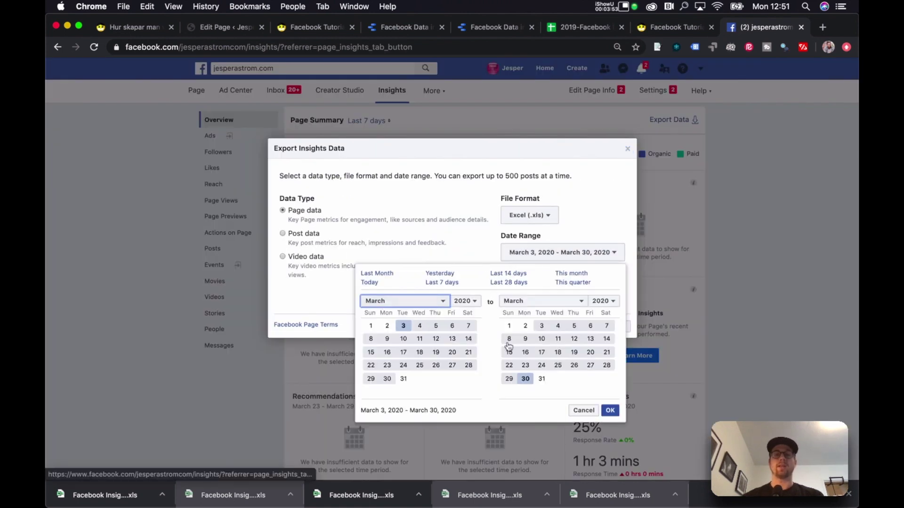
click(464, 301)
click(468, 319)
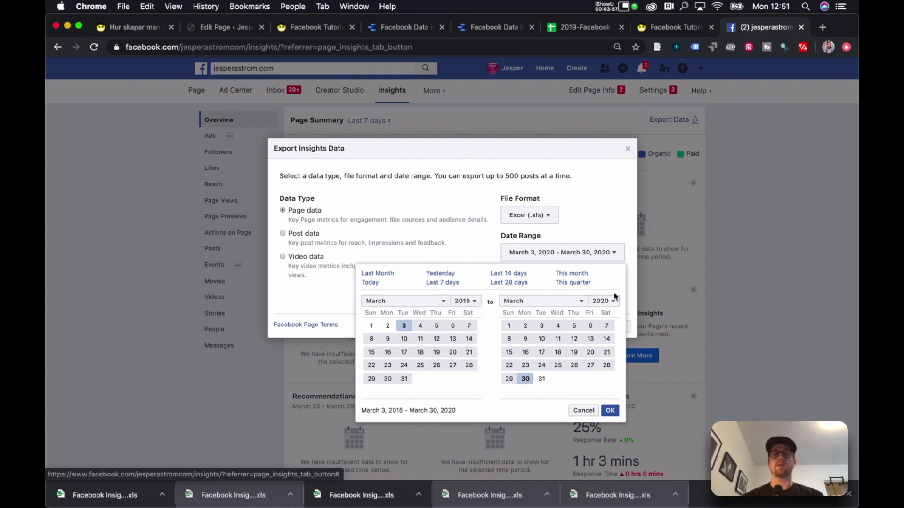
click(609, 409)
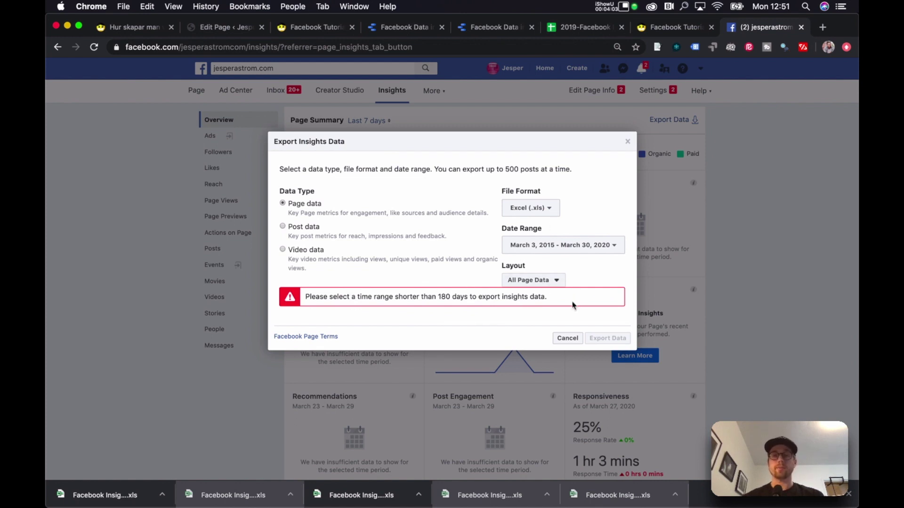
Set the export date range to March 1 – March 31, 2019
click(580, 247)
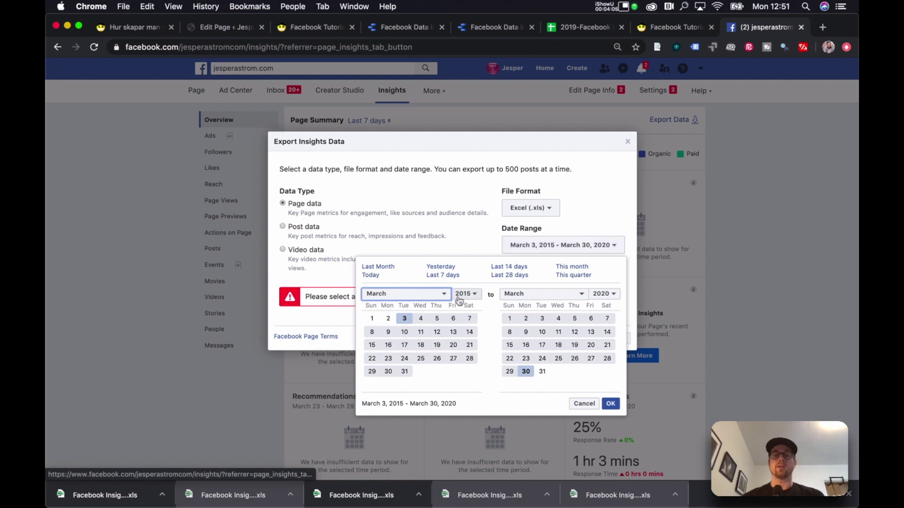
click(477, 294)
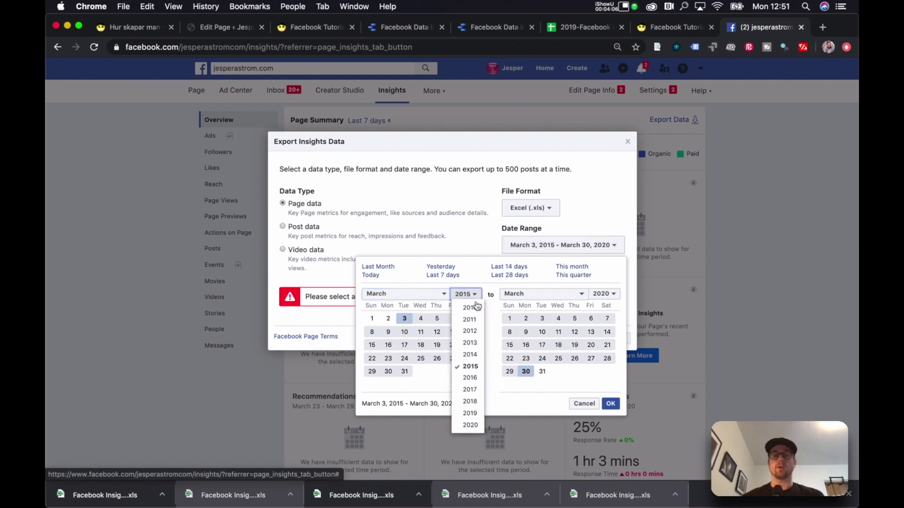
click(475, 414)
click(612, 295)
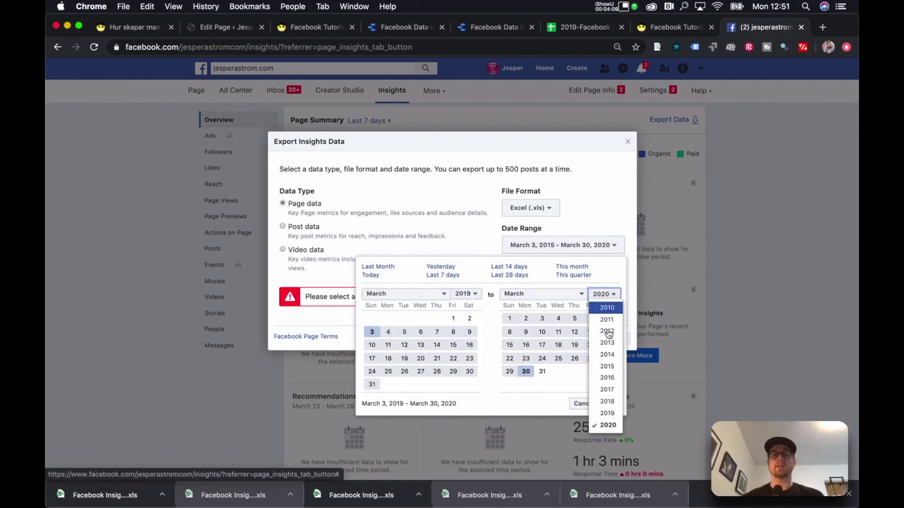
click(607, 413)
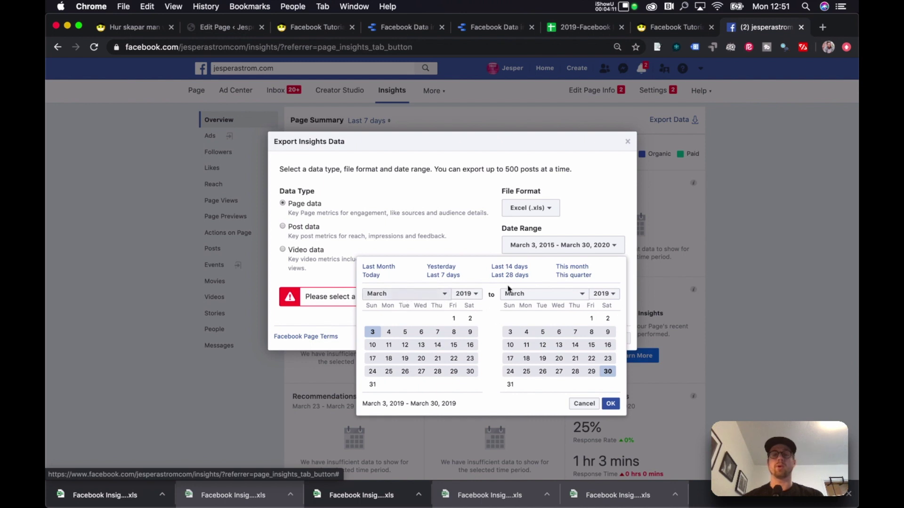
click(453, 318)
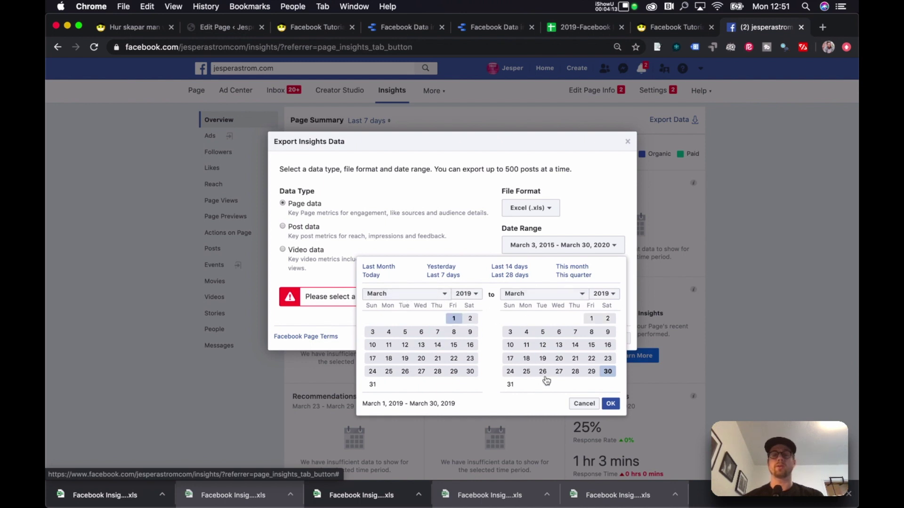
click(510, 384)
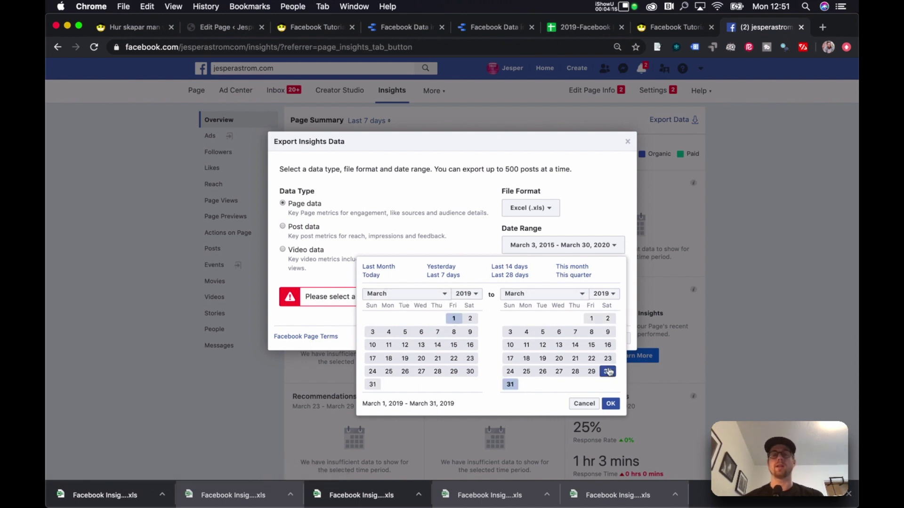
click(610, 404)
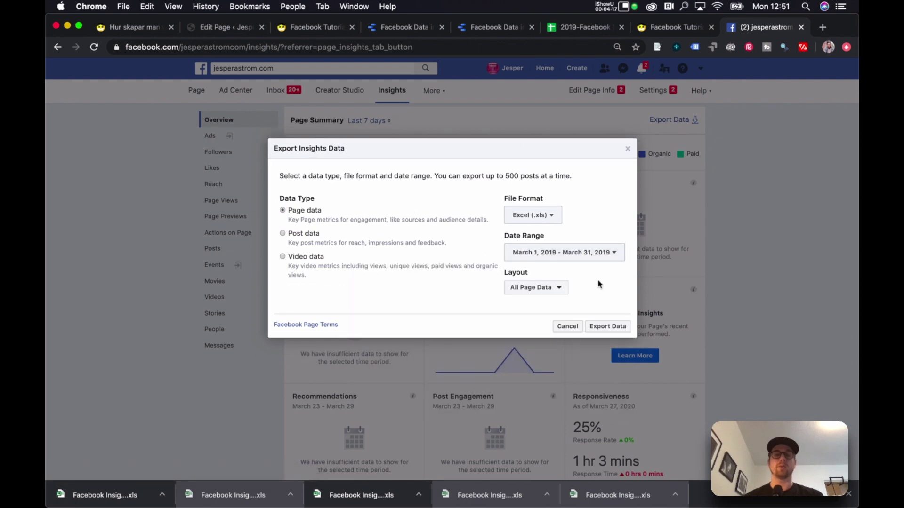
Open the PostsQ1 sheet listing ten posts from 1-3-19 to 3-25-19
click(575, 29)
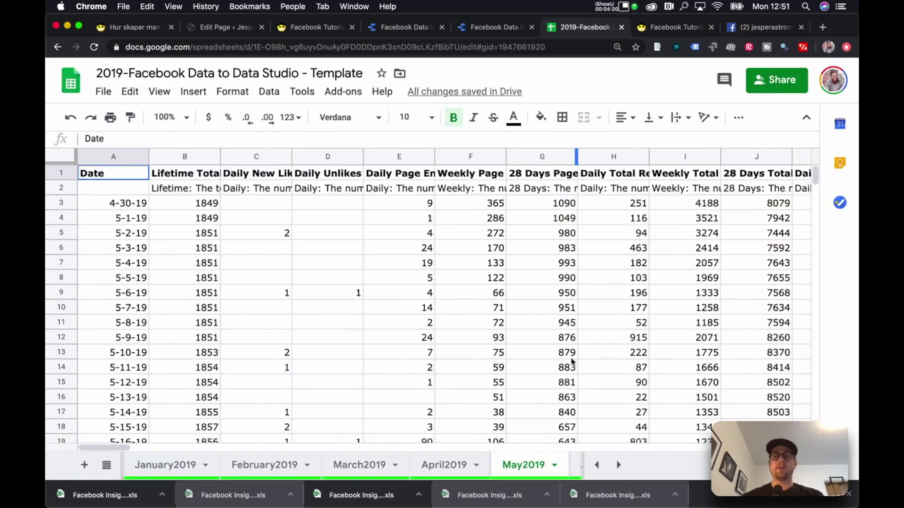
scroll(527, 470, right, 8)
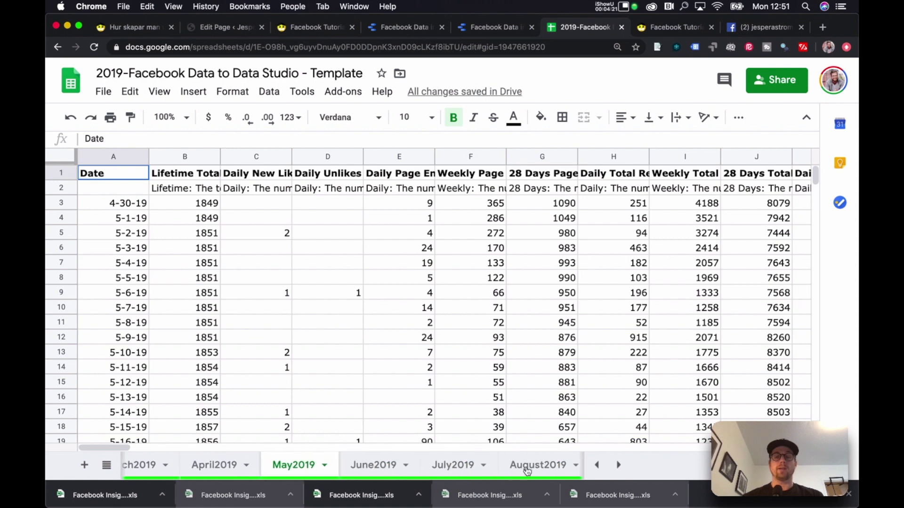
scroll(527, 469, right, 2)
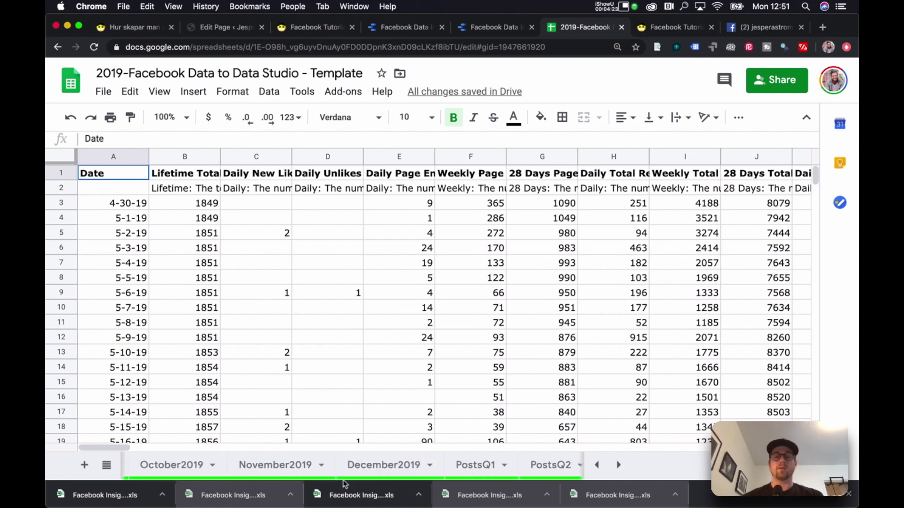
scroll(339, 466, left, 2)
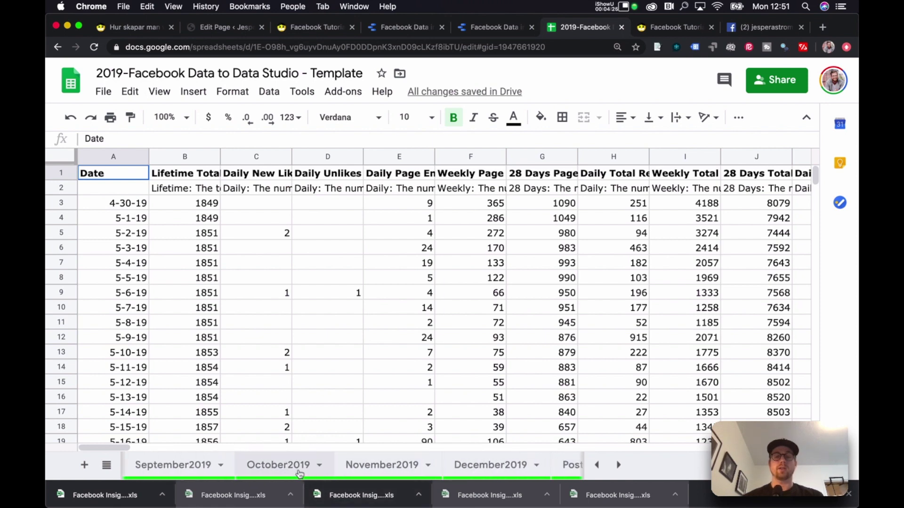
scroll(423, 466, right, 3)
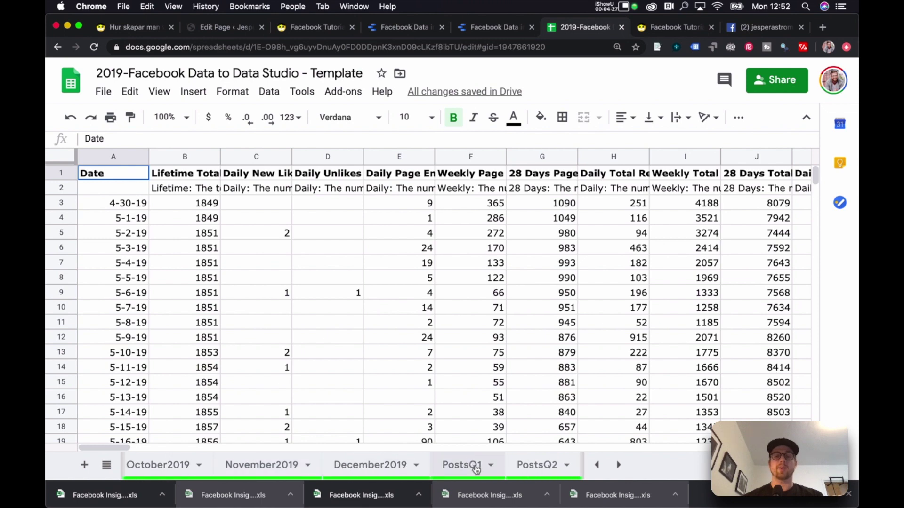
click(477, 465)
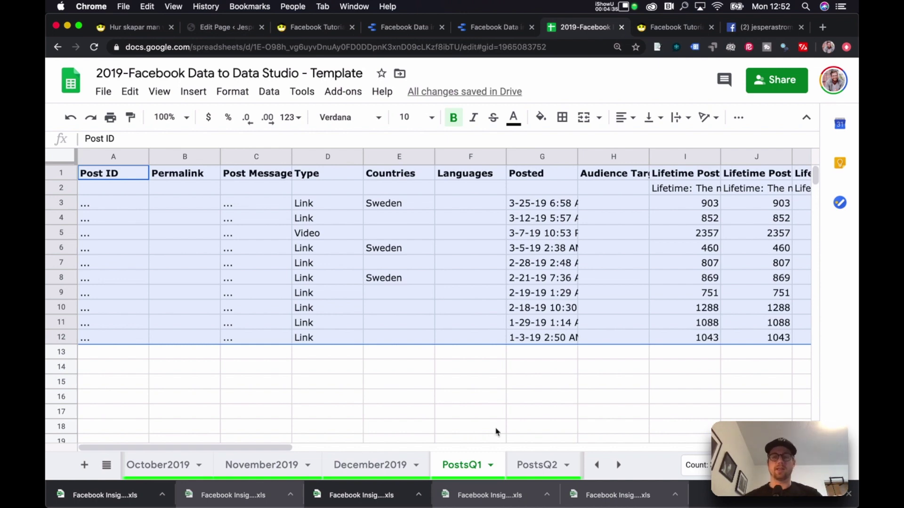
scroll(471, 465, right, 5)
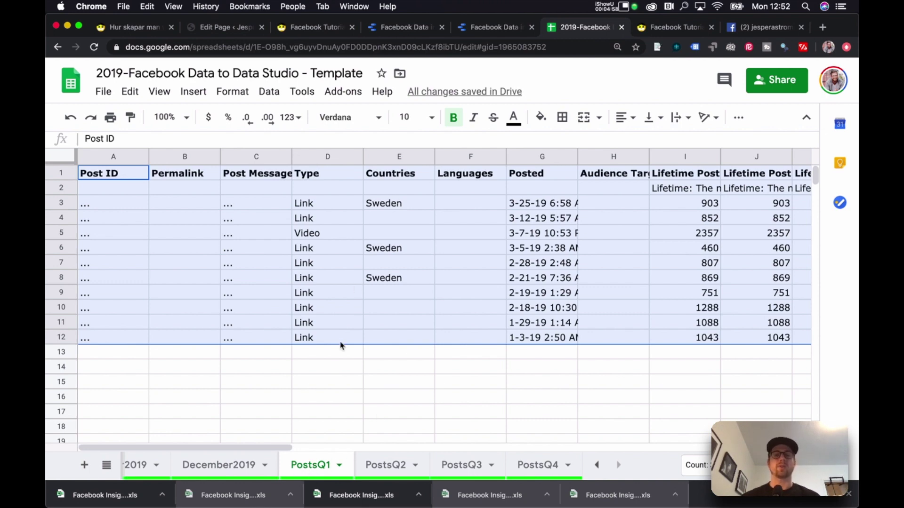
Export Facebook Insights Post data for January 1 – March 31, 2019
click(394, 29)
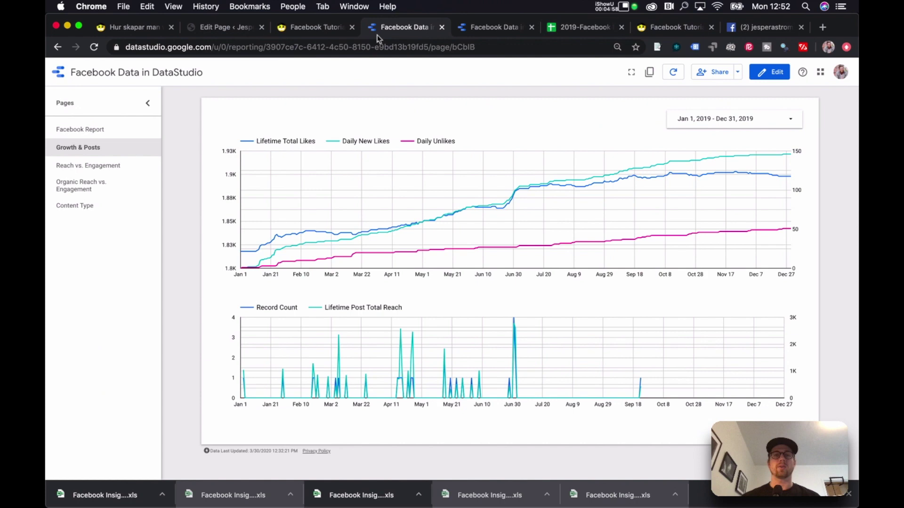
click(766, 28)
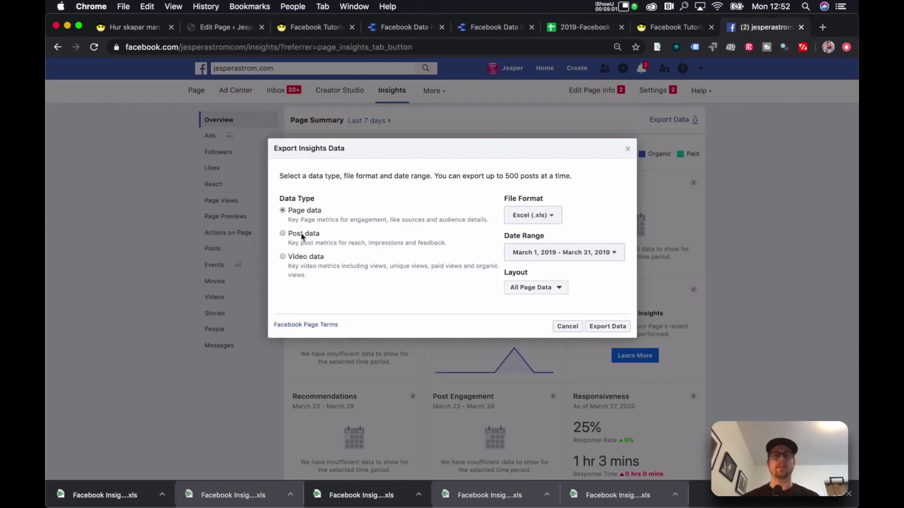
click(283, 234)
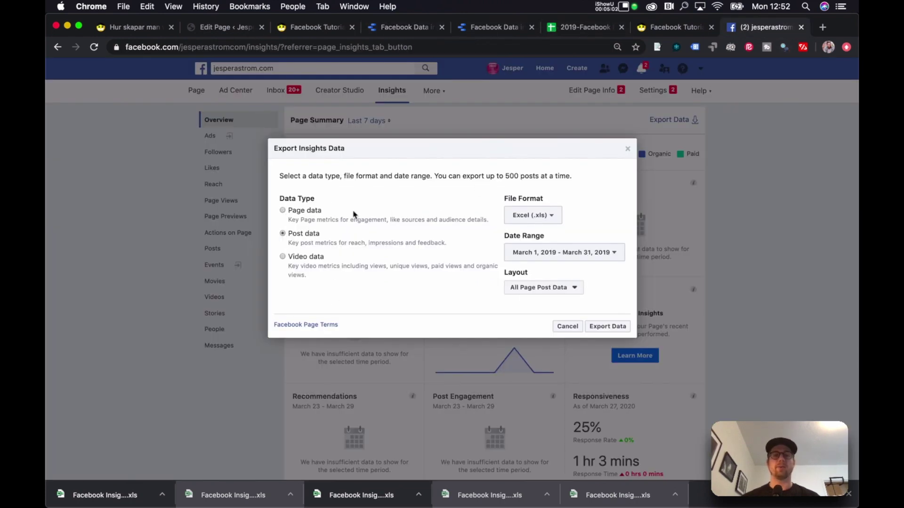
click(546, 251)
click(418, 301)
click(400, 315)
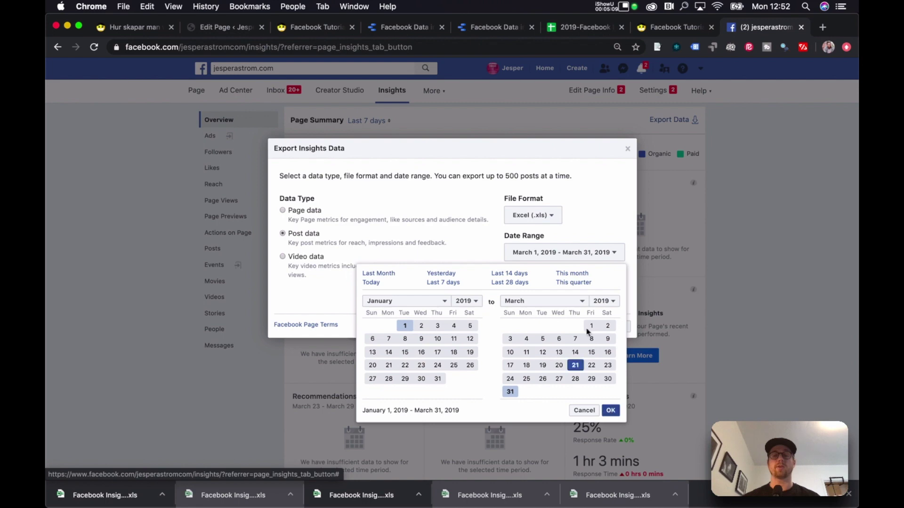
click(611, 410)
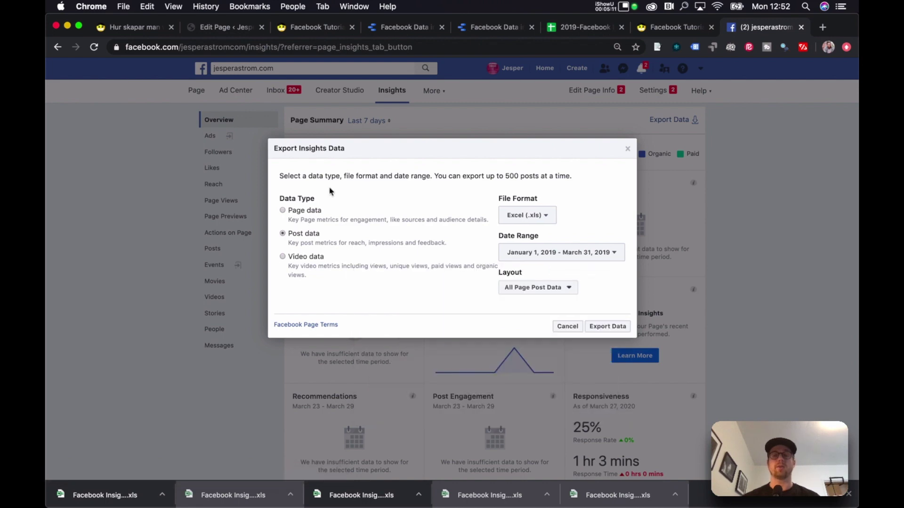
click(618, 327)
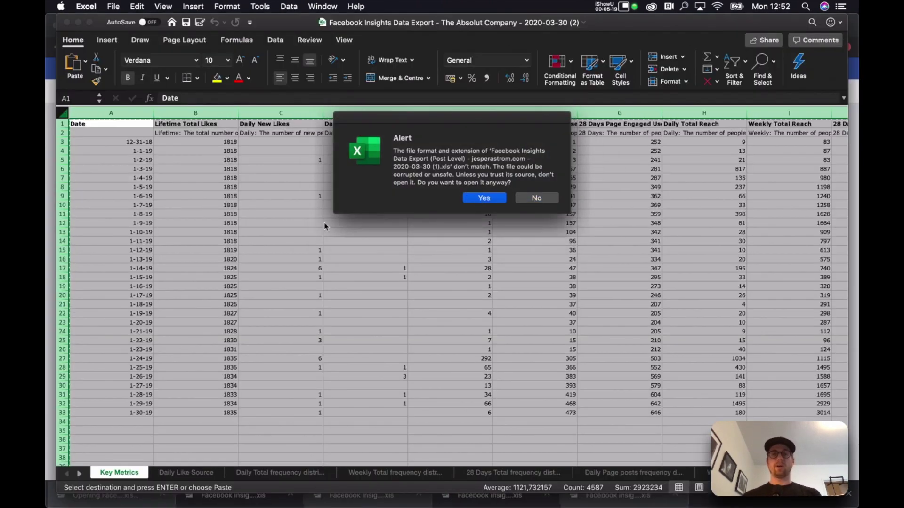
Open the exported Post Level workbook despite the format alert and copy all its post data
click(478, 199)
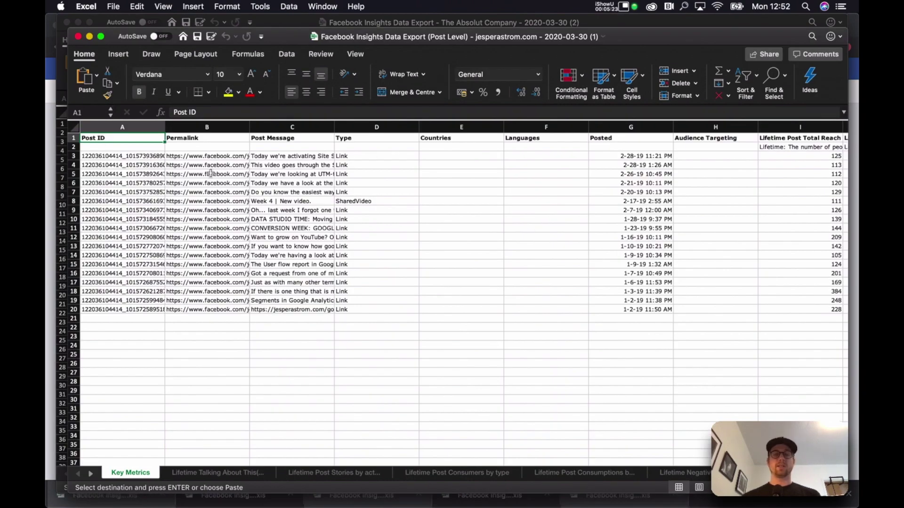
key(super+shift+Right)
key(super+shift+Down)
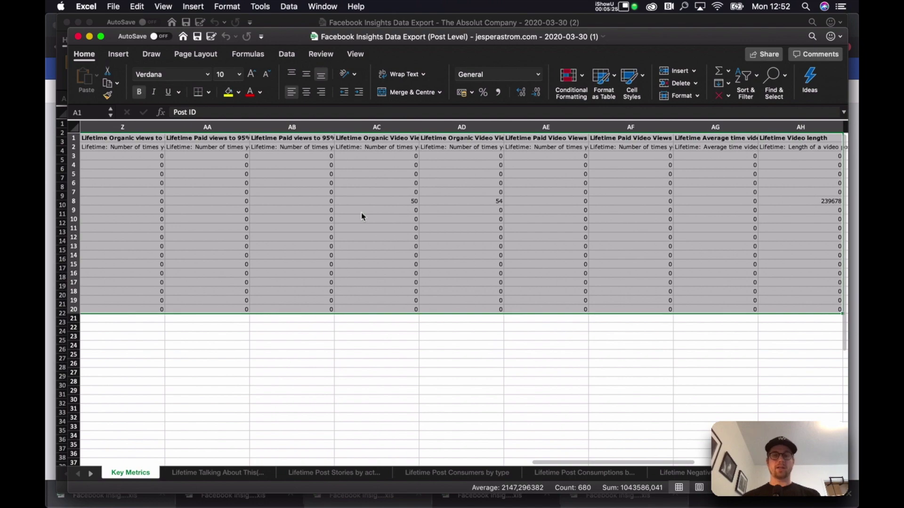
key(super+c)
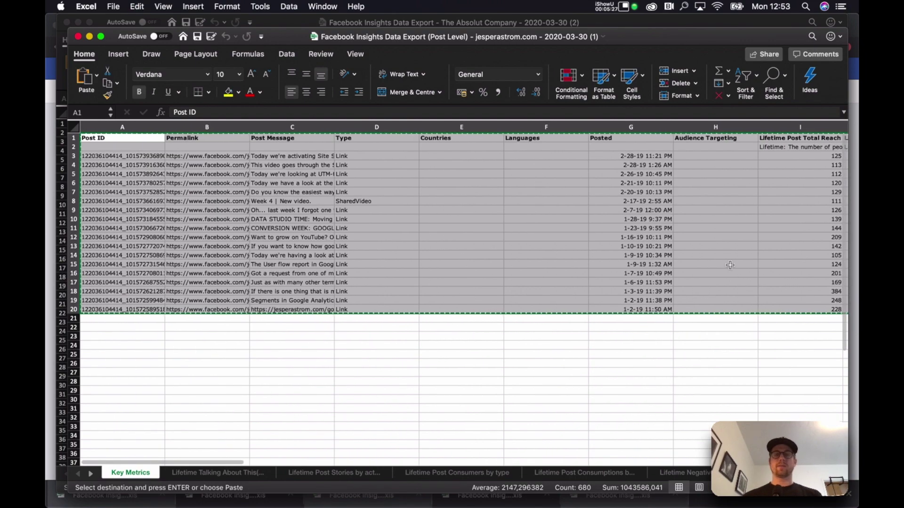
scroll(740, 259, down, 5)
scroll(694, 287, up, 5)
Paste the copied post data over the entire PostsQ1 sheet of the template
key(ctrl+Up)
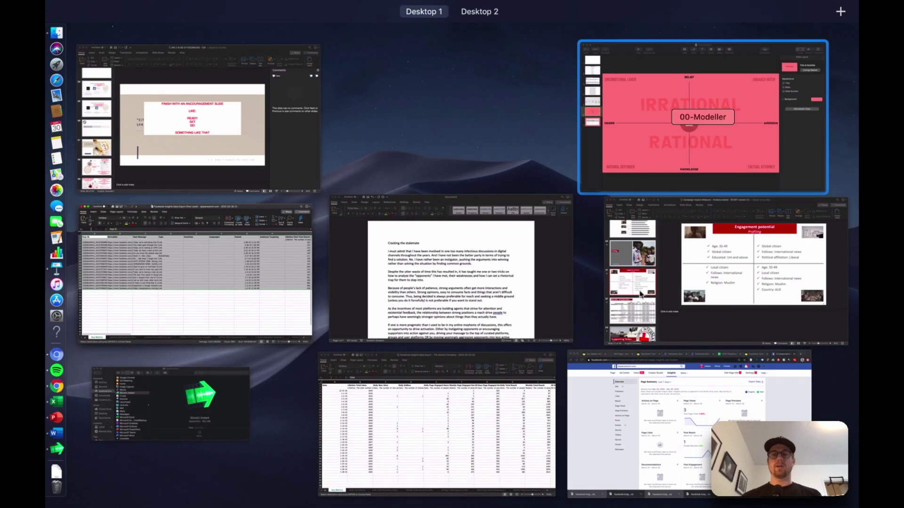
key(Down)
key(Down)
key(Return)
click(588, 29)
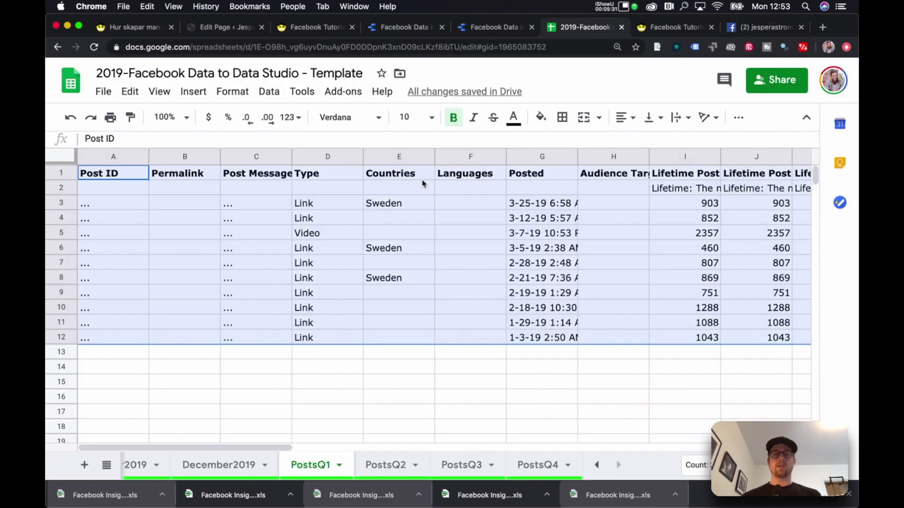
click(66, 158)
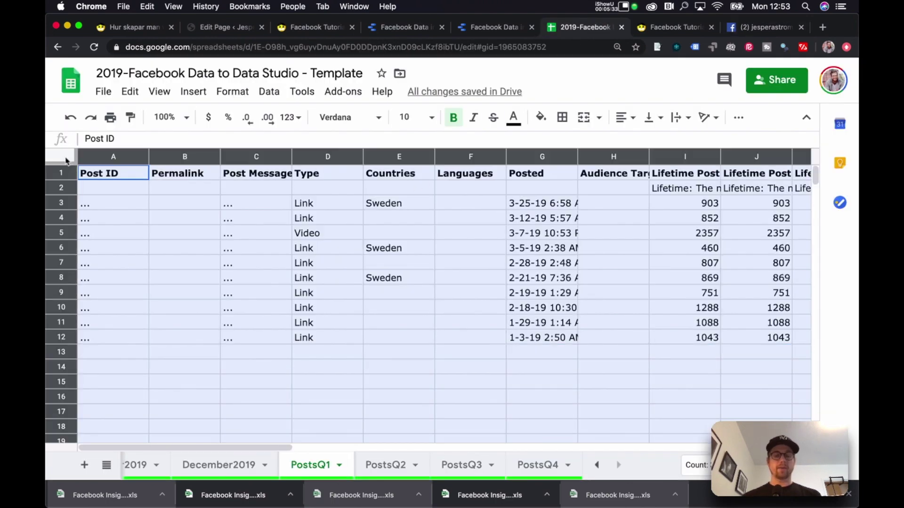
key(super+v)
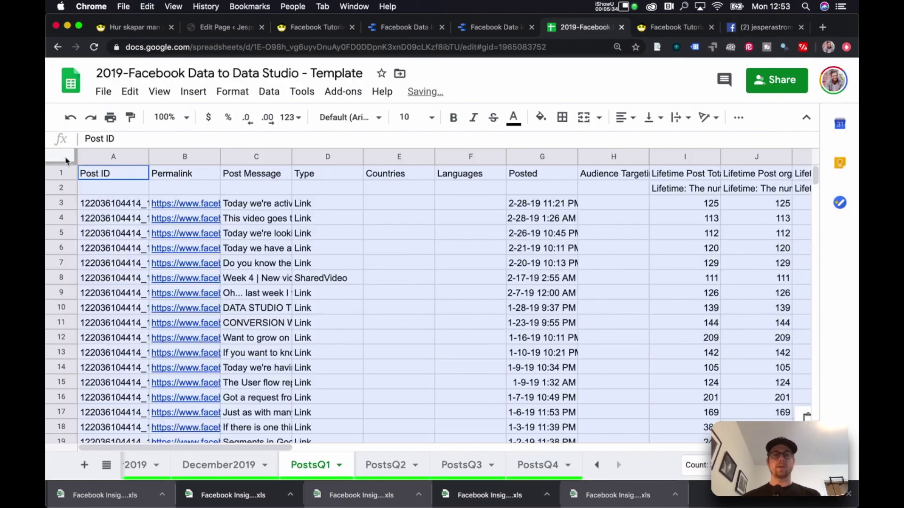
click(310, 238)
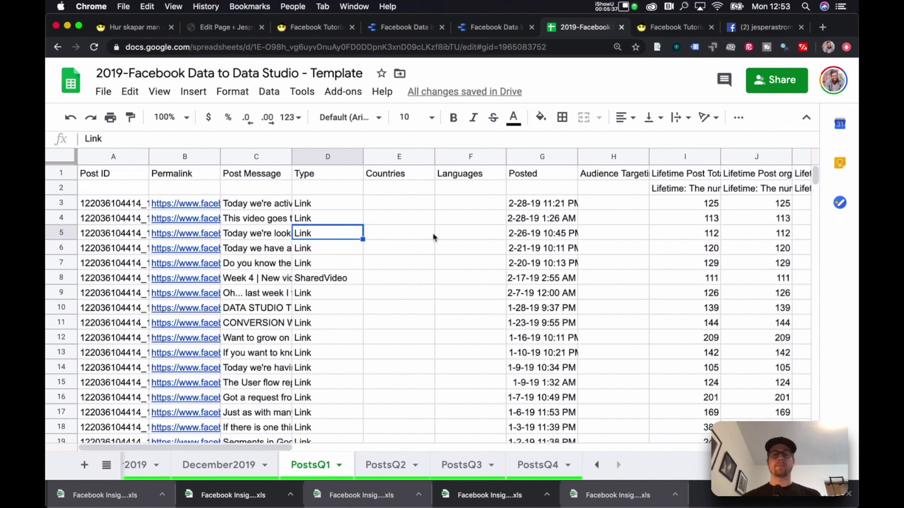
Check the PostsQ2, PostsQ3 and PostsQ4 sheets
click(384, 465)
click(481, 472)
click(522, 465)
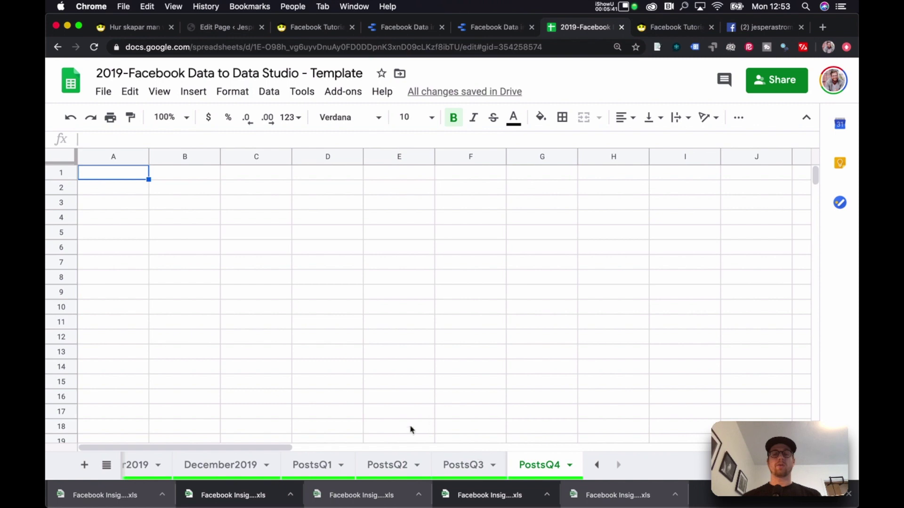
scroll(372, 467, left, 15)
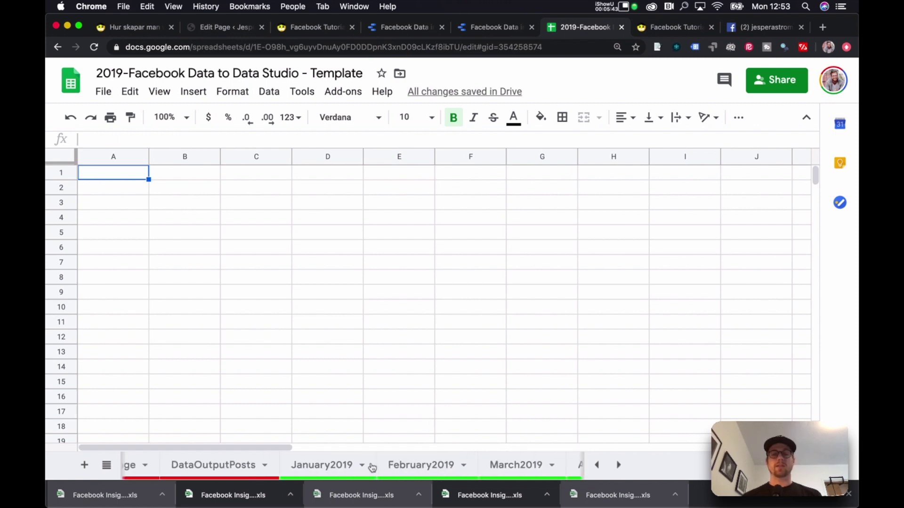
scroll(515, 464, right, 3)
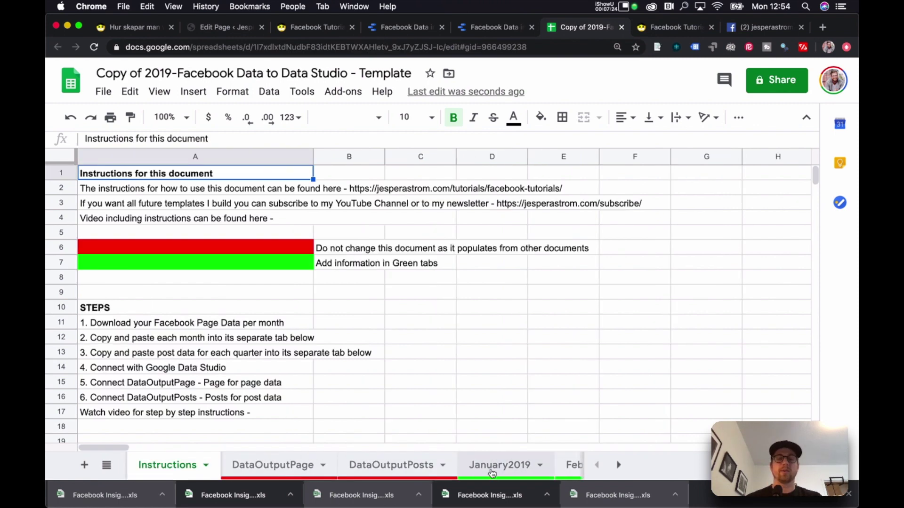
Review the January2019 and DataOutputPage sheets, then open the spreadsheet's Apps Script project
click(492, 469)
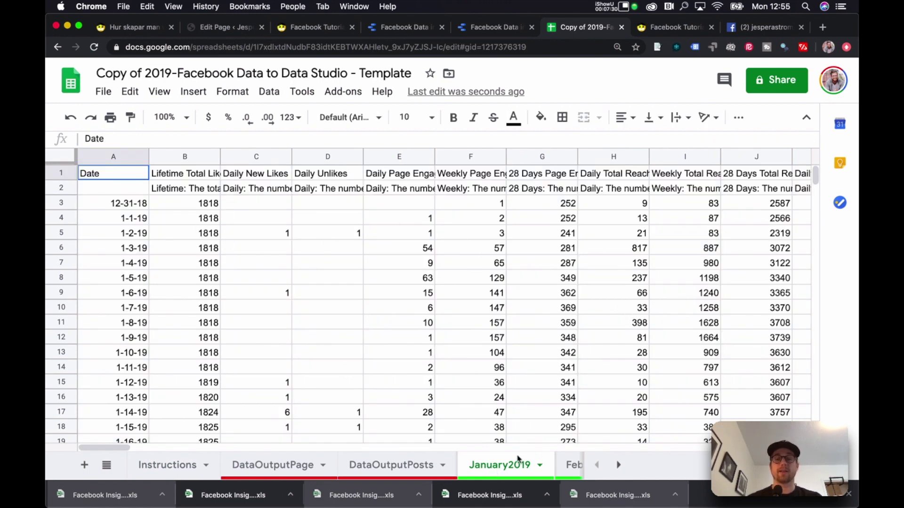
click(268, 471)
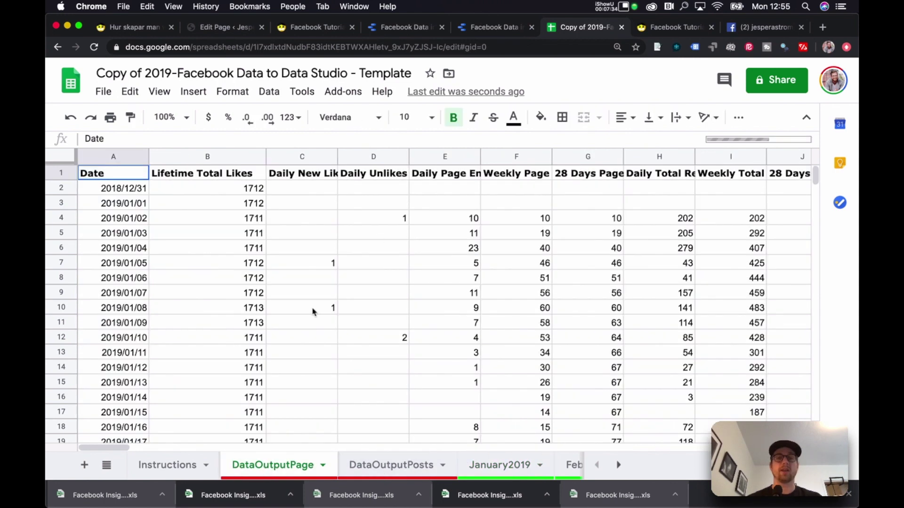
click(497, 473)
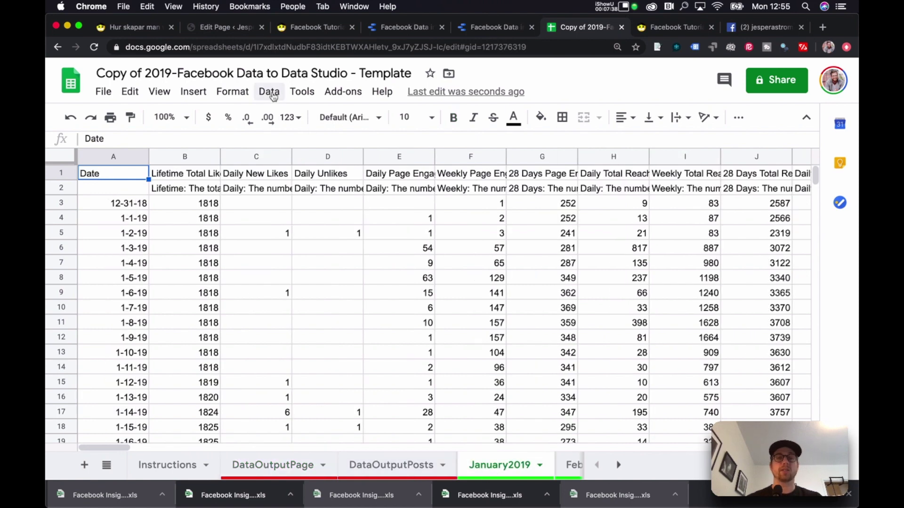
click(302, 92)
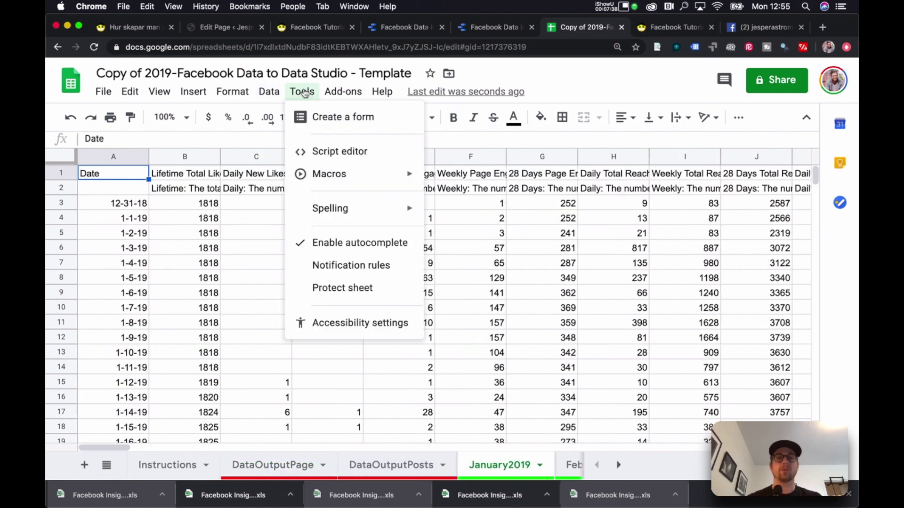
click(346, 154)
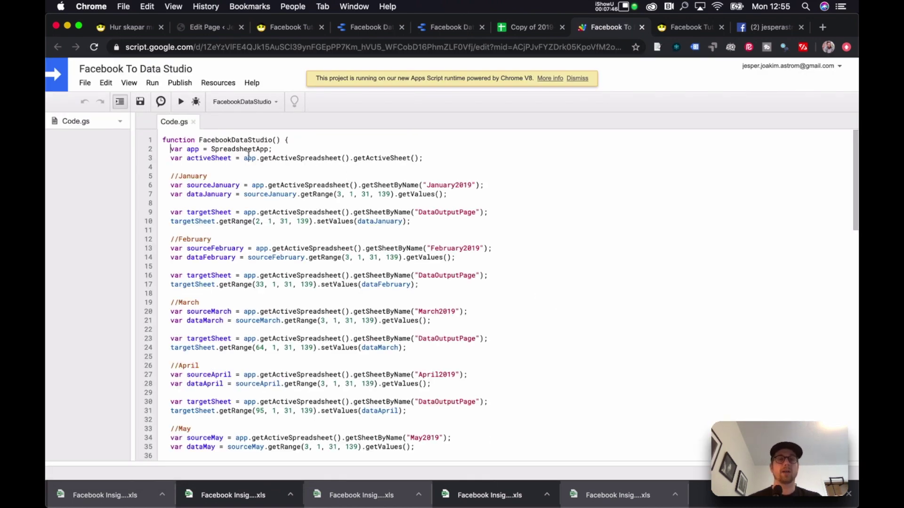
Run FacebookDataStudio, retrying after a server error, and allow the script's spreadsheet permissions
click(181, 105)
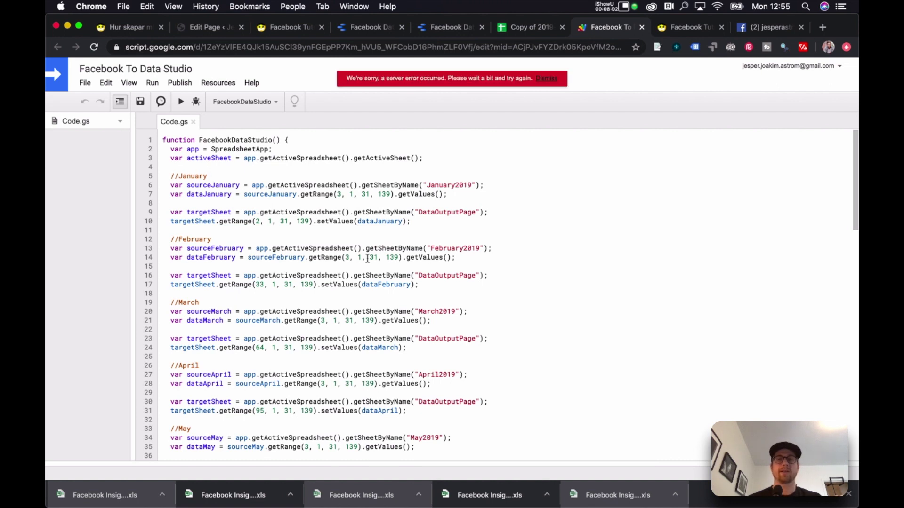
click(180, 101)
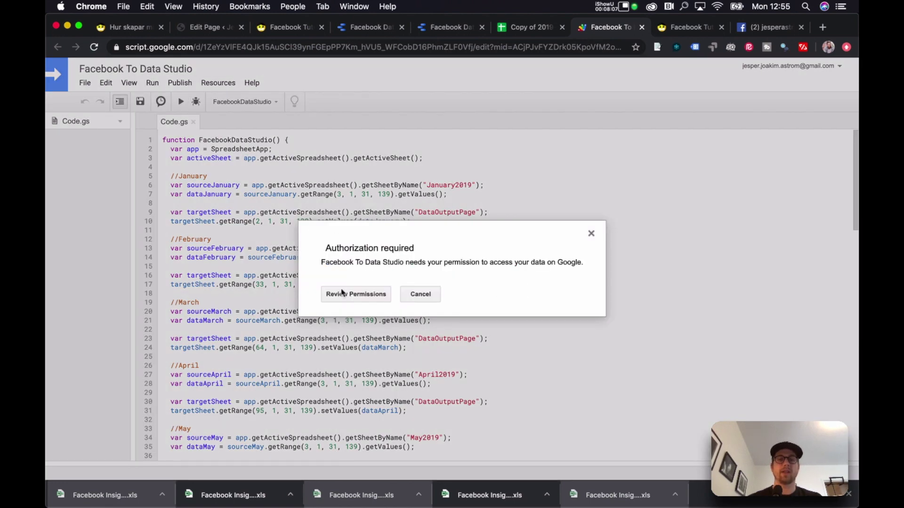
click(354, 300)
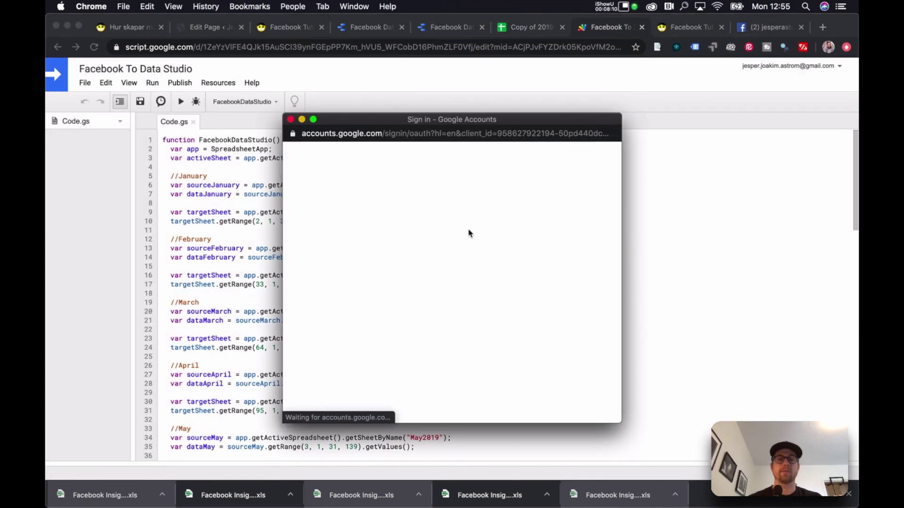
click(446, 255)
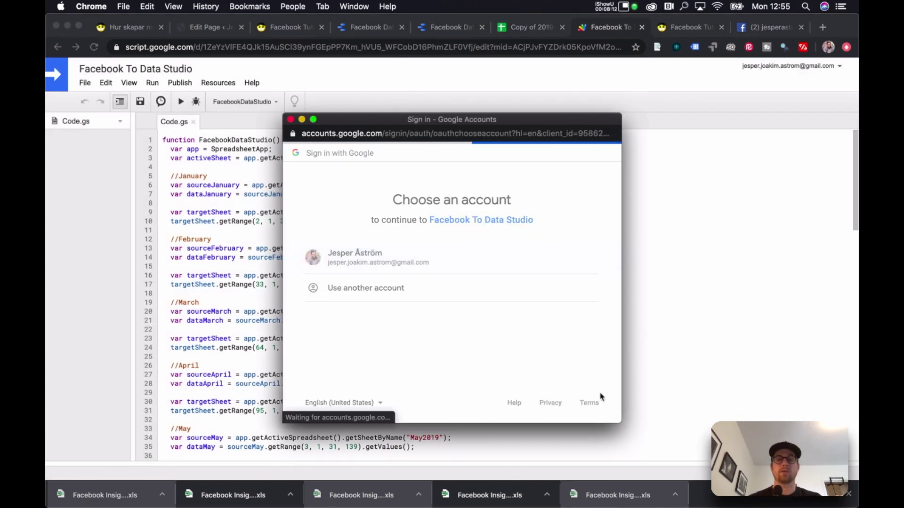
click(314, 324)
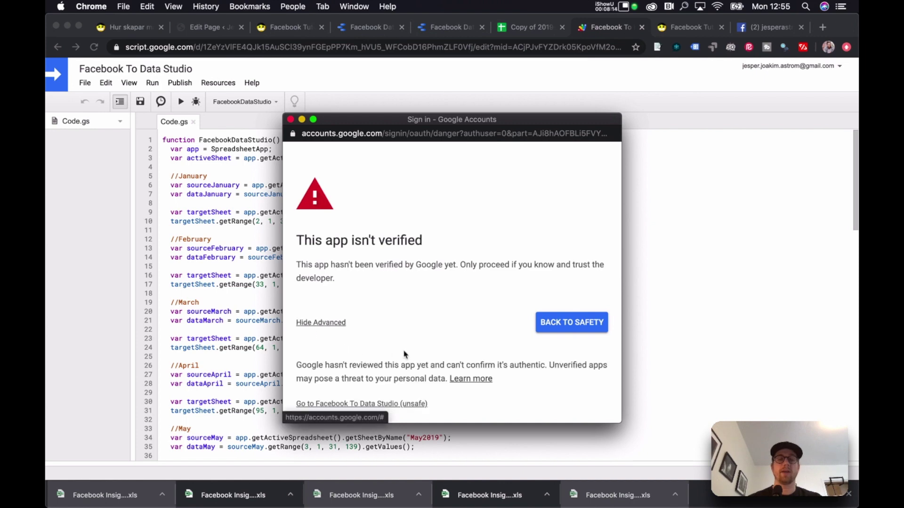
click(395, 404)
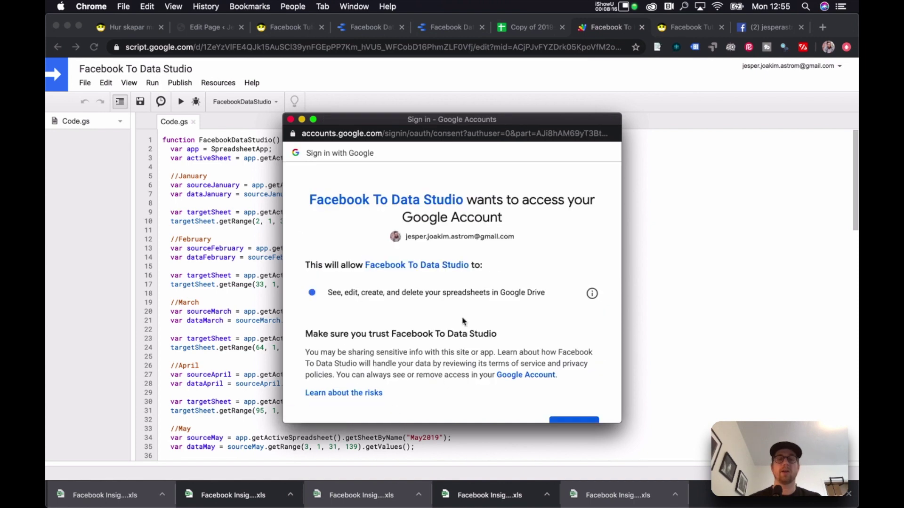
scroll(582, 377, down, 3)
click(575, 350)
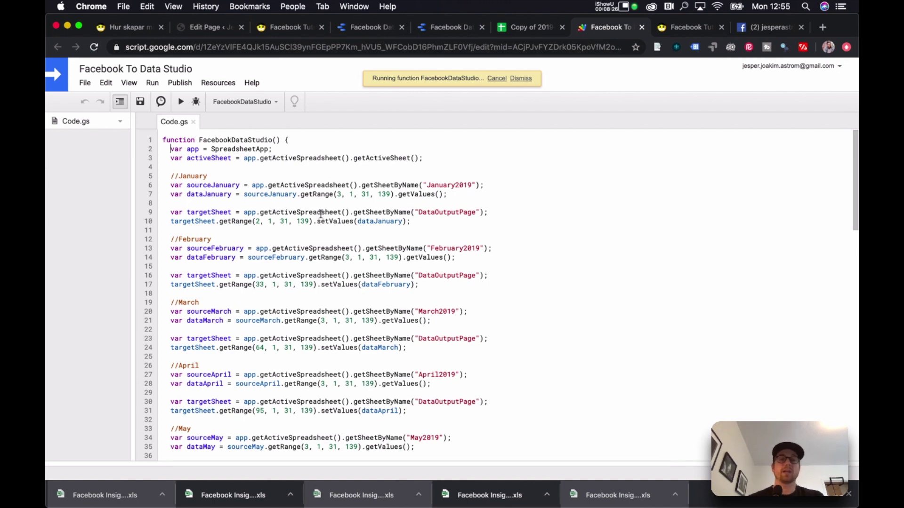
Switch between the spreadsheet and the running script, ending on the spreadsheet
click(524, 27)
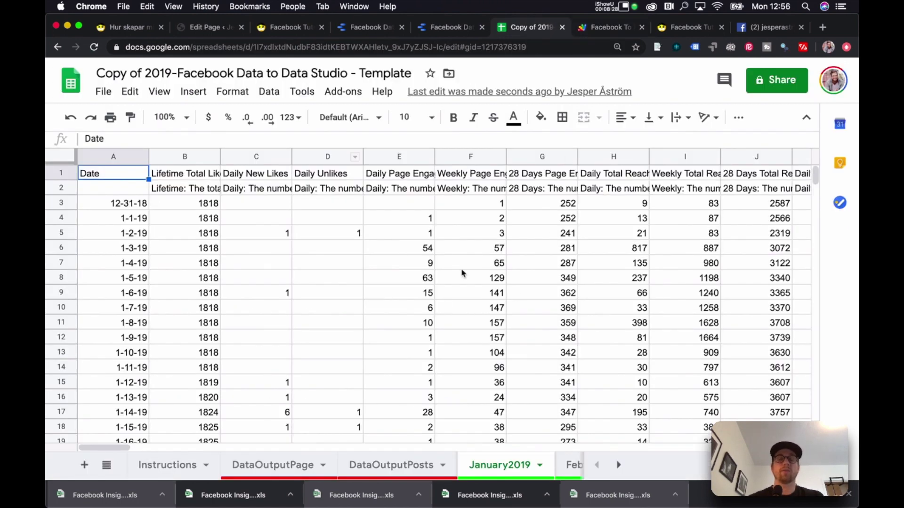
click(600, 28)
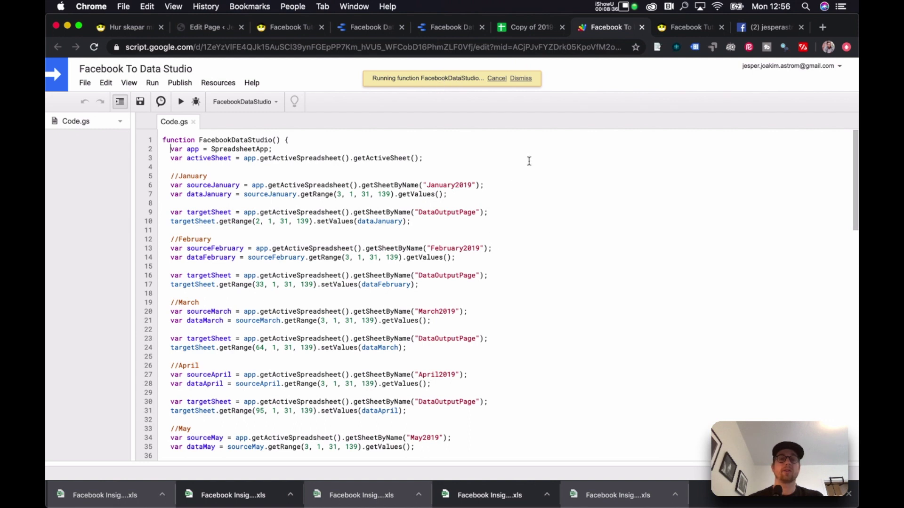
click(524, 27)
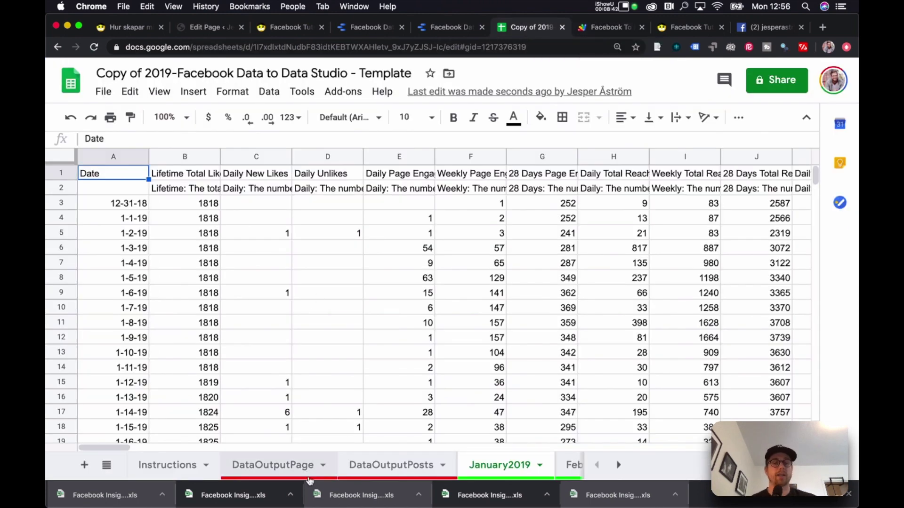
Inspect the filled DataOutputPage and DataOutputPosts sheets alongside the existing report
click(254, 466)
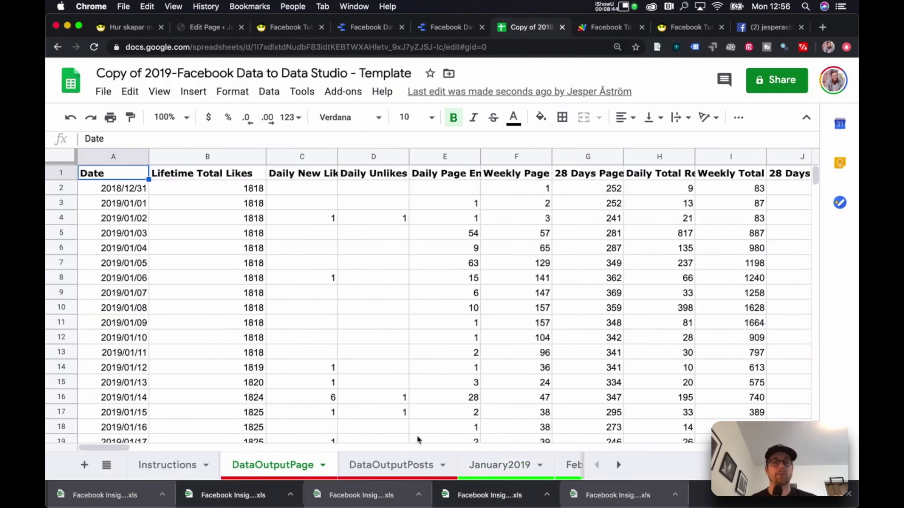
click(401, 465)
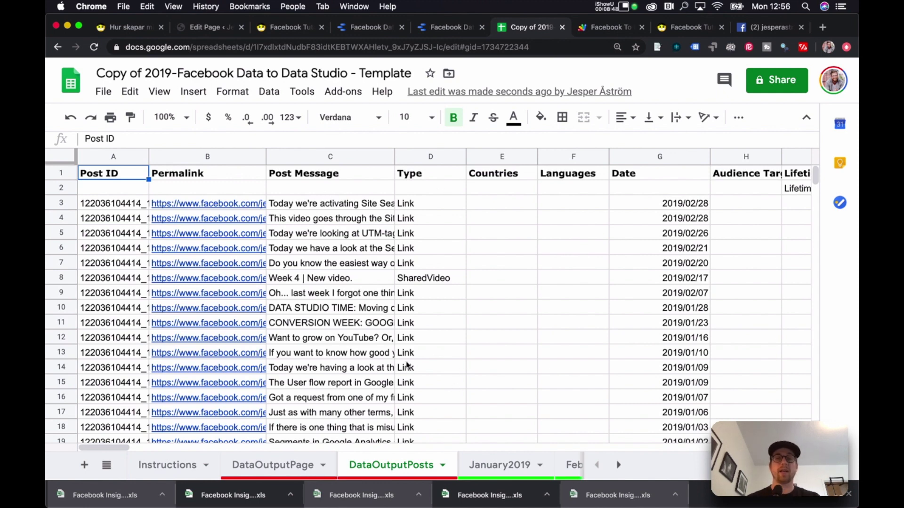
click(442, 29)
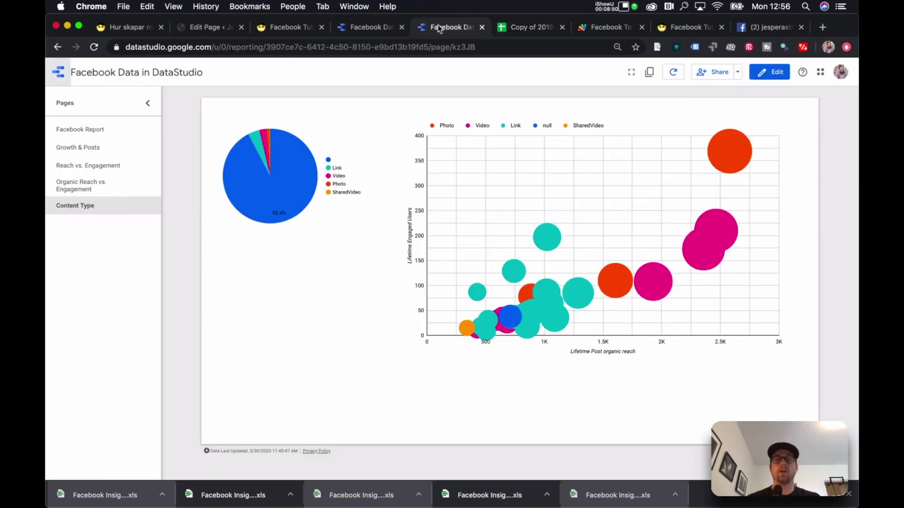
click(527, 32)
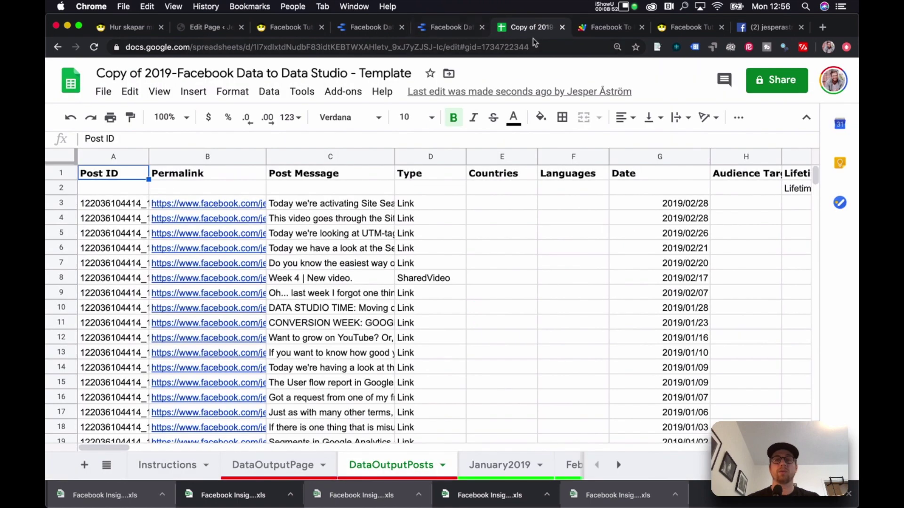
Compare the report's Content Type and Growth & Posts pages, then open Data Studio home in a new tab
click(443, 27)
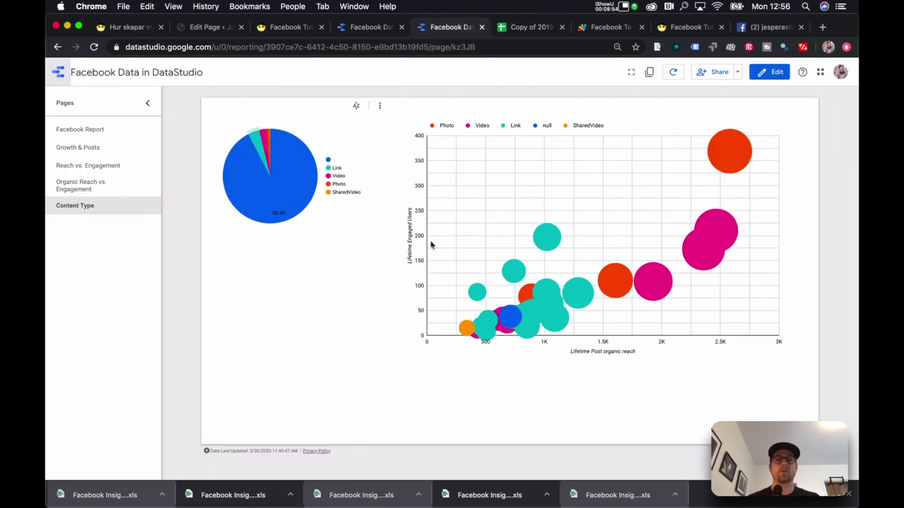
click(370, 31)
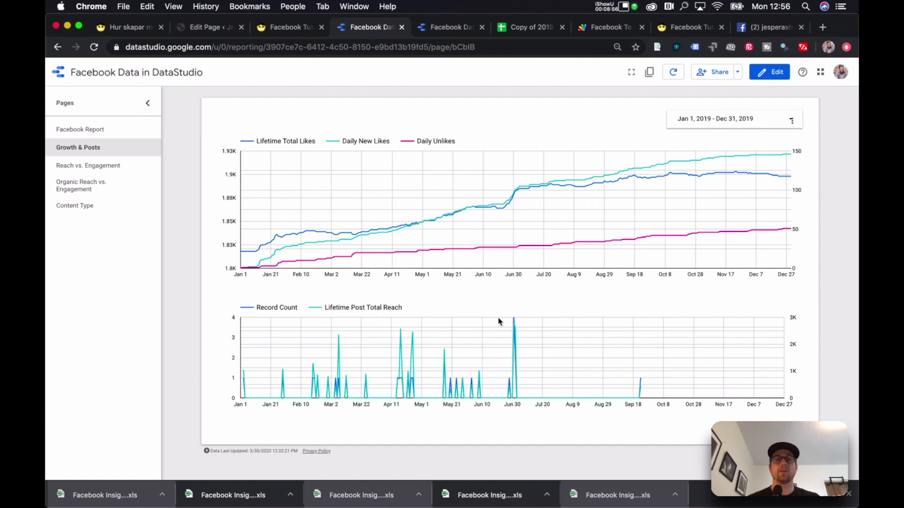
click(449, 28)
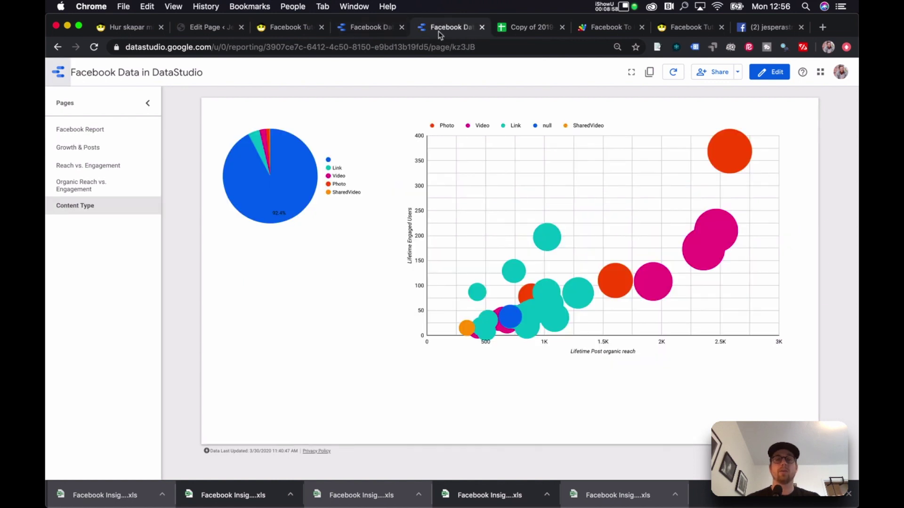
super+click(57, 75)
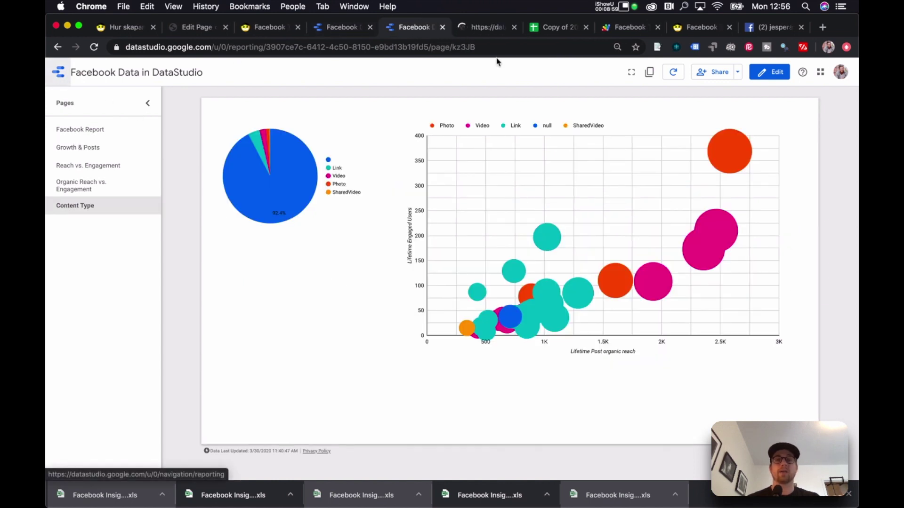
click(475, 31)
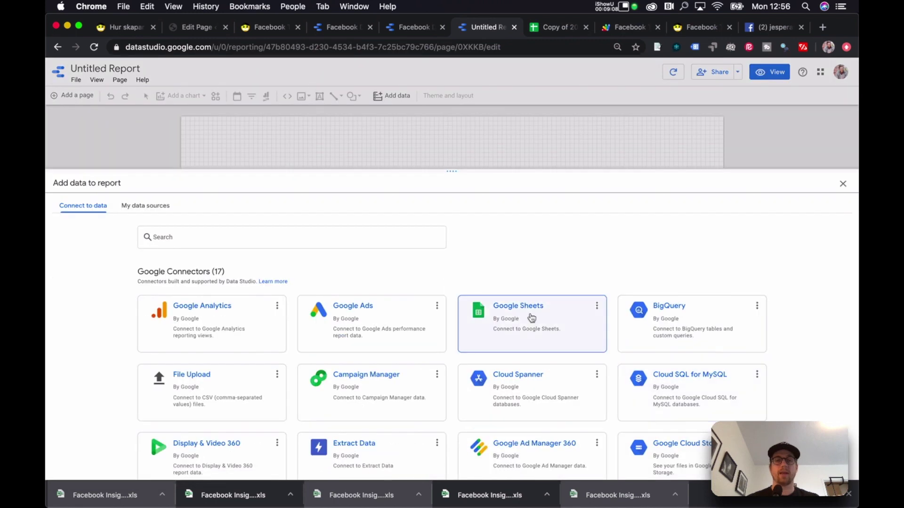
Add the Copy of 2019 Facebook spreadsheet's DataOutputPage worksheet through the Google Sheets connector
click(513, 320)
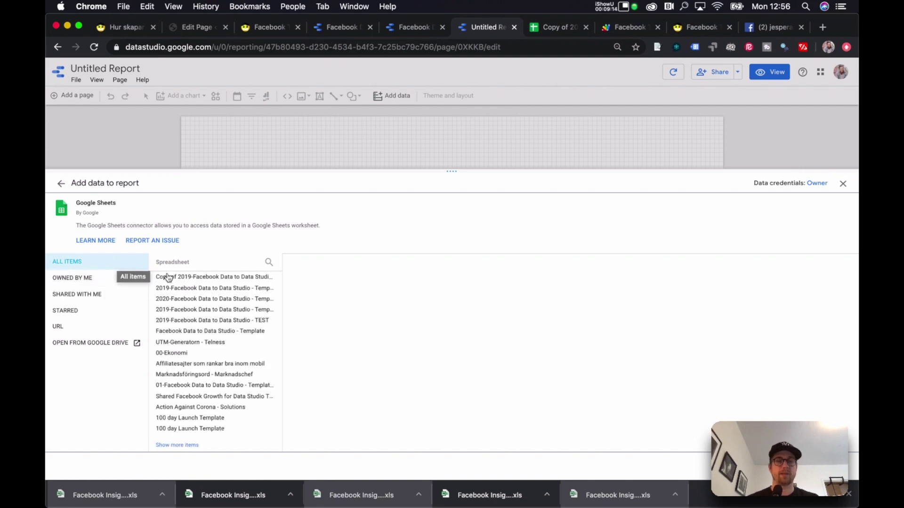
click(174, 276)
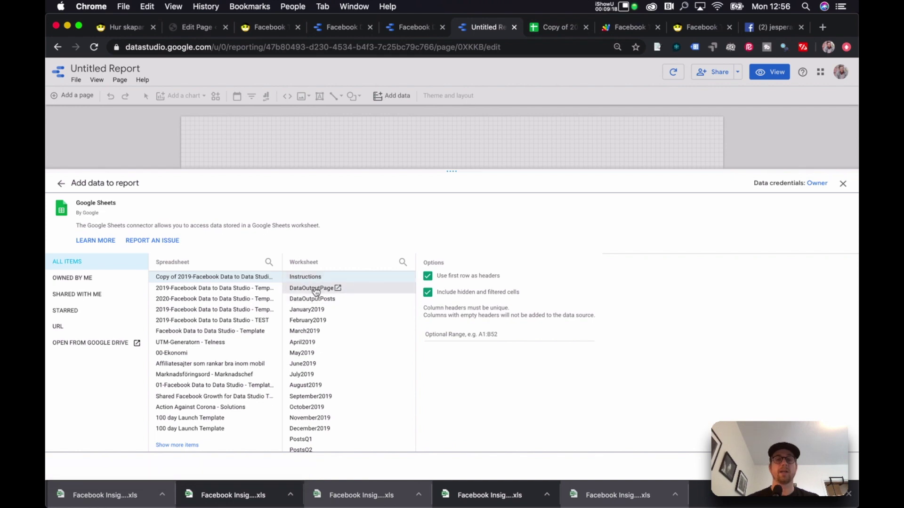
click(316, 289)
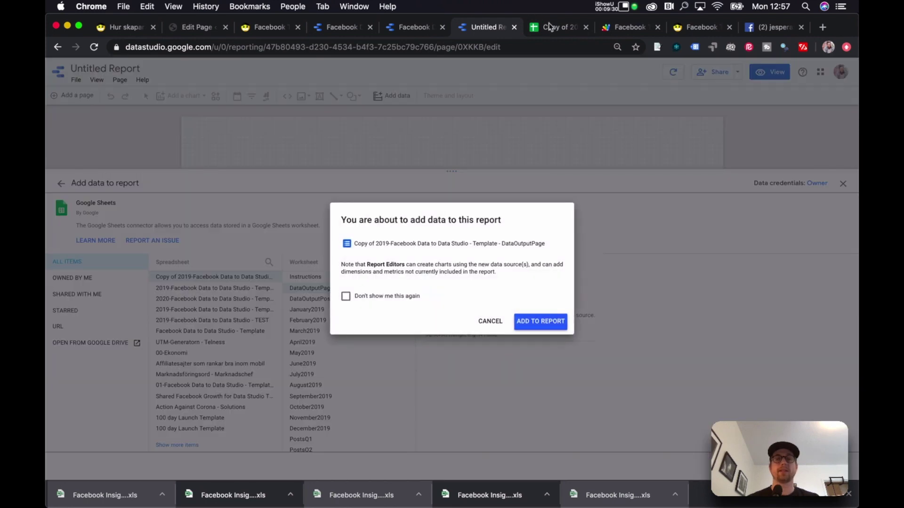
click(546, 326)
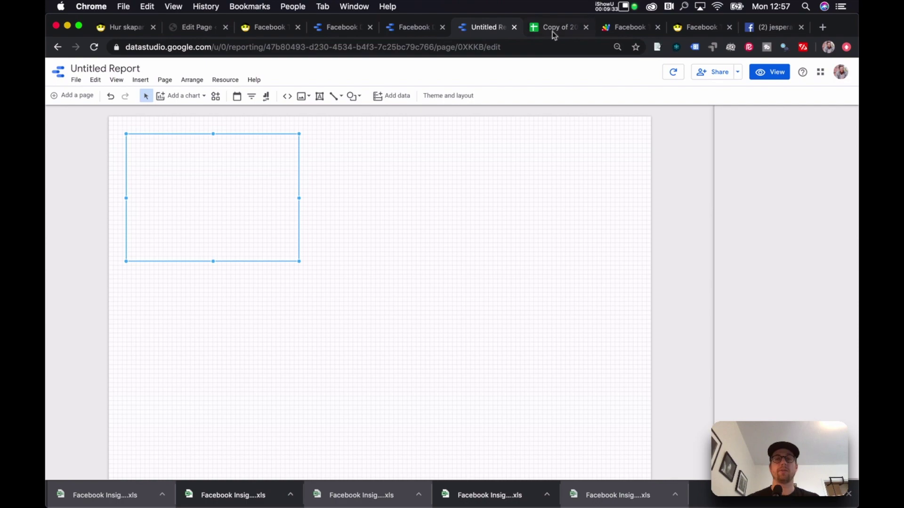
Compare the DataOutputPage and DataOutputPosts sheets, ending back on DataOutputPage
click(555, 28)
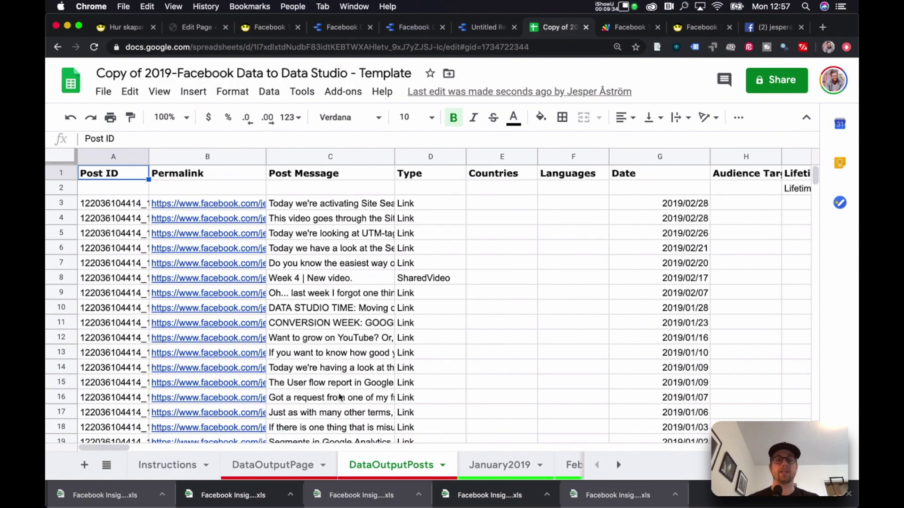
click(276, 463)
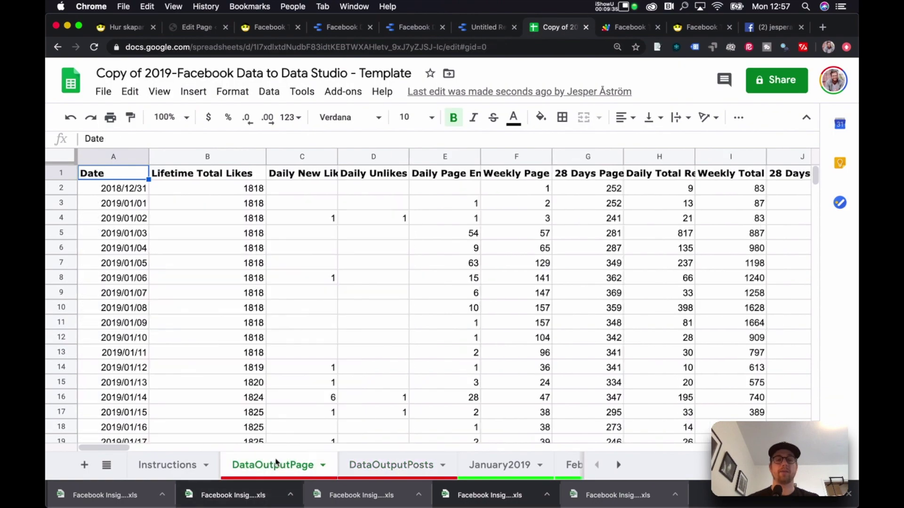
click(391, 464)
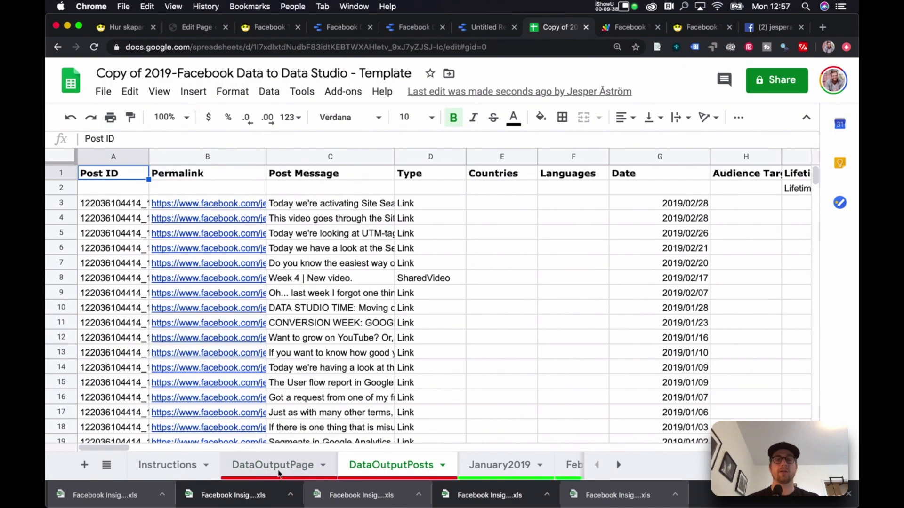
click(300, 465)
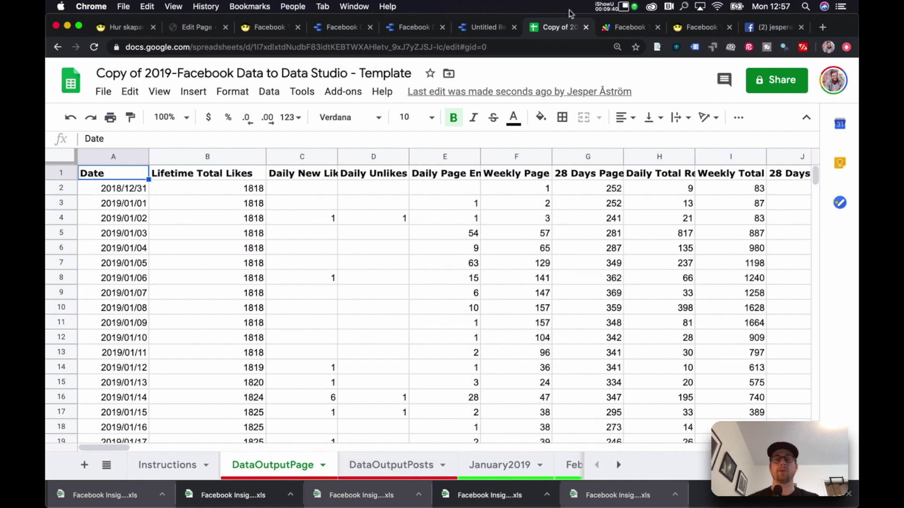
Rename the new report to 'Facebook Data To Data Studio 2'
click(477, 28)
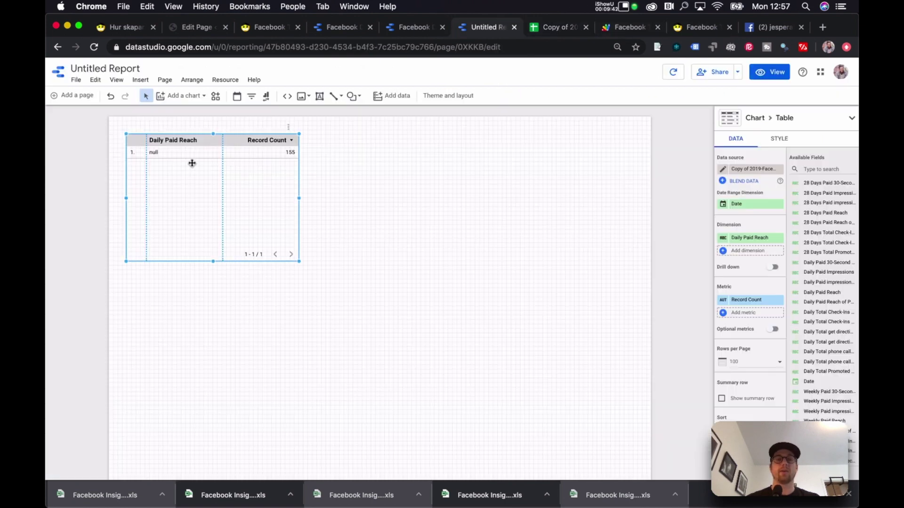
click(120, 67)
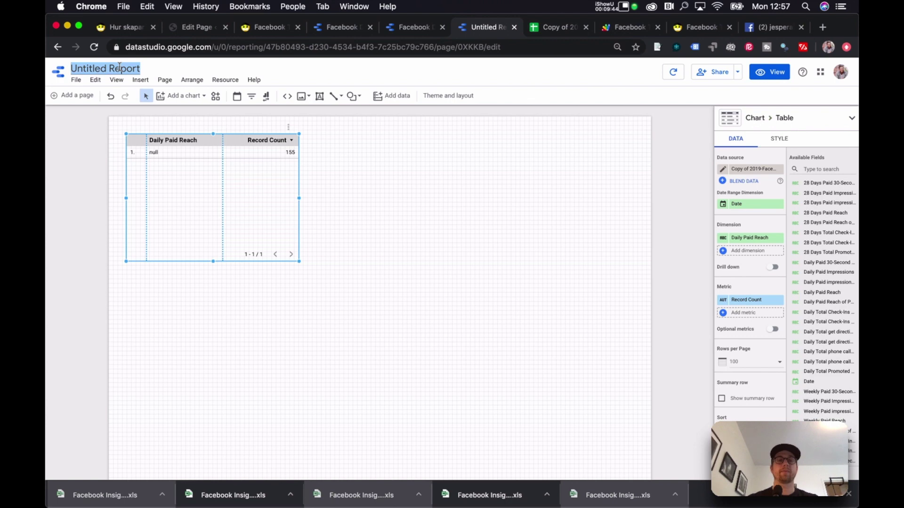
text(Facebook Da)
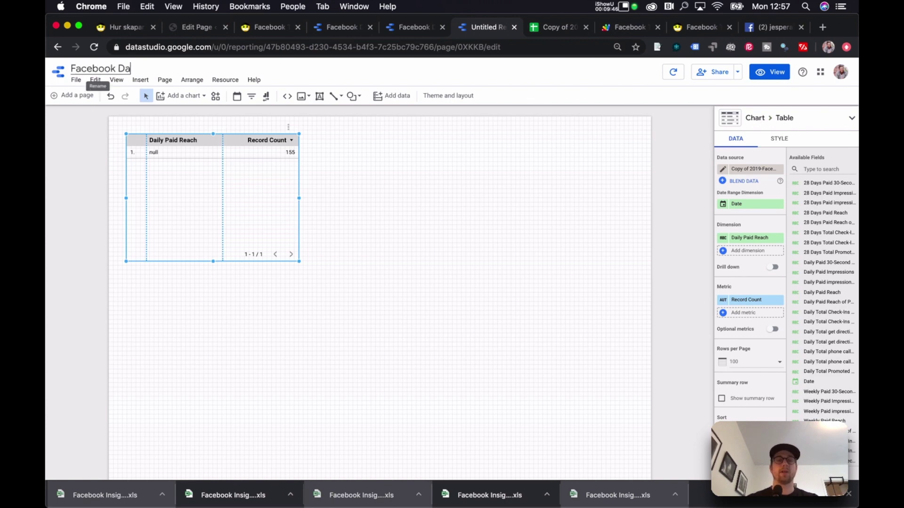
text(ta To)
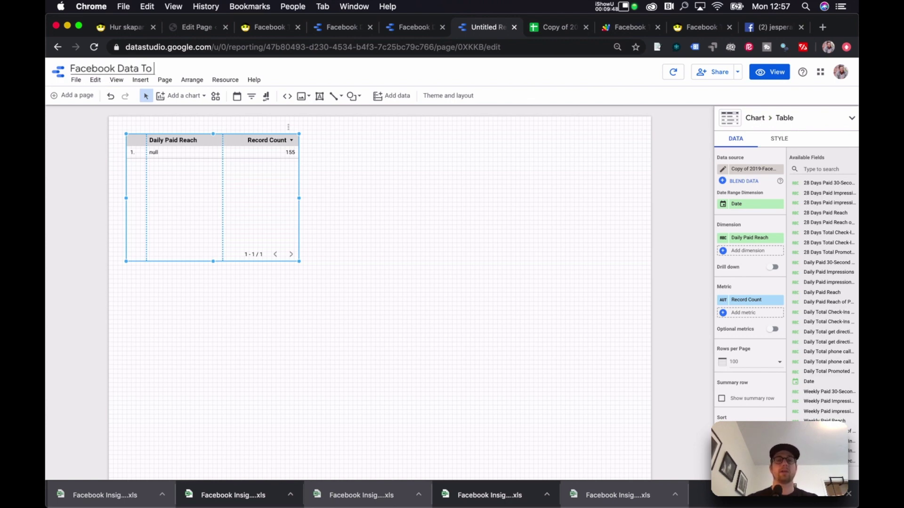
text( Ta Data Studie)
key(BackSpace)
text(o 2)
click(224, 205)
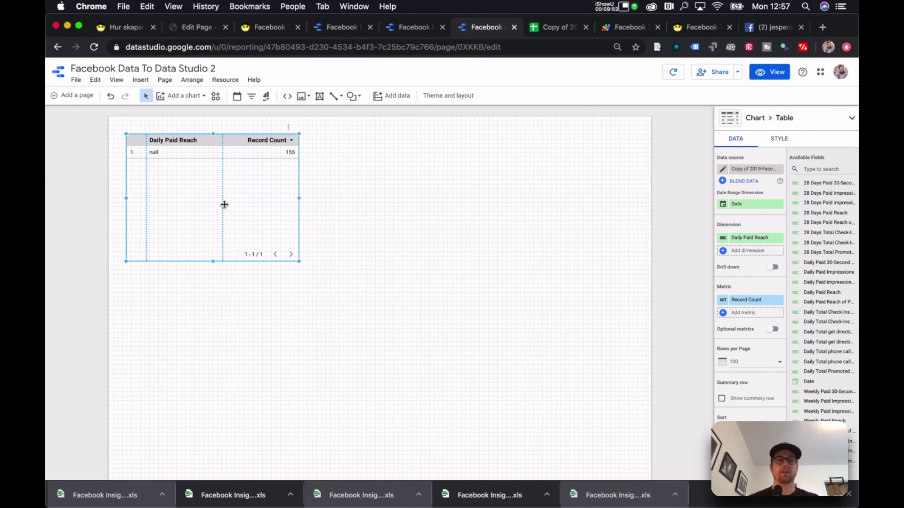
Stretch the Daily Paid Reach table across the full page width
click(323, 187)
click(262, 176)
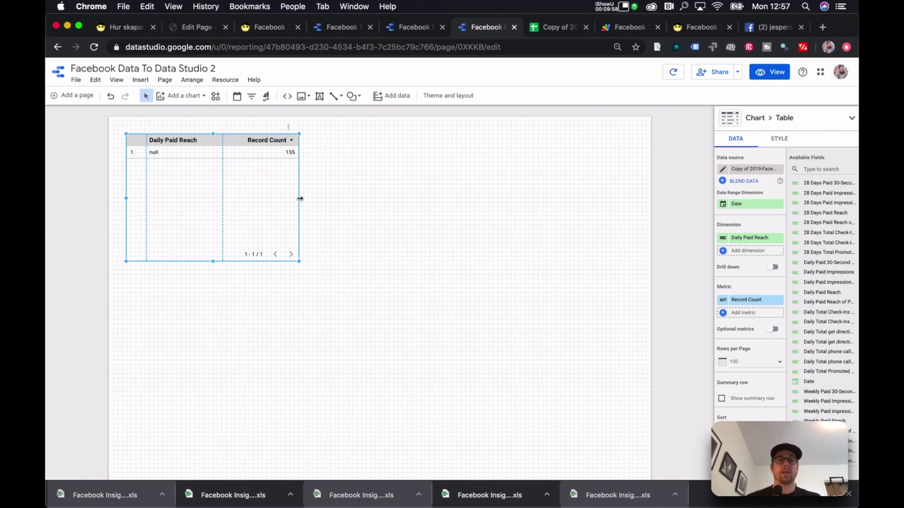
drag(300, 199, 637, 189)
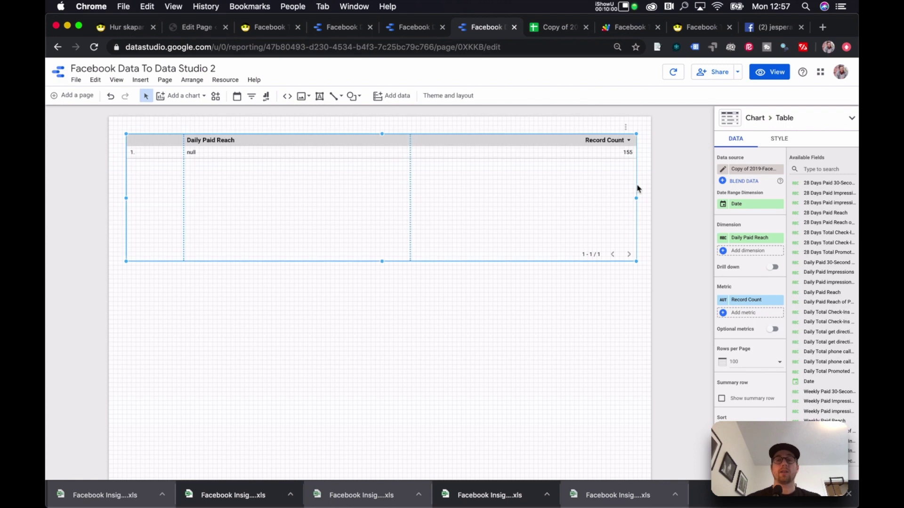
click(419, 28)
Convert the table to a Record Count time series by Date, removing the Daily Paid Reach breakdown
click(359, 30)
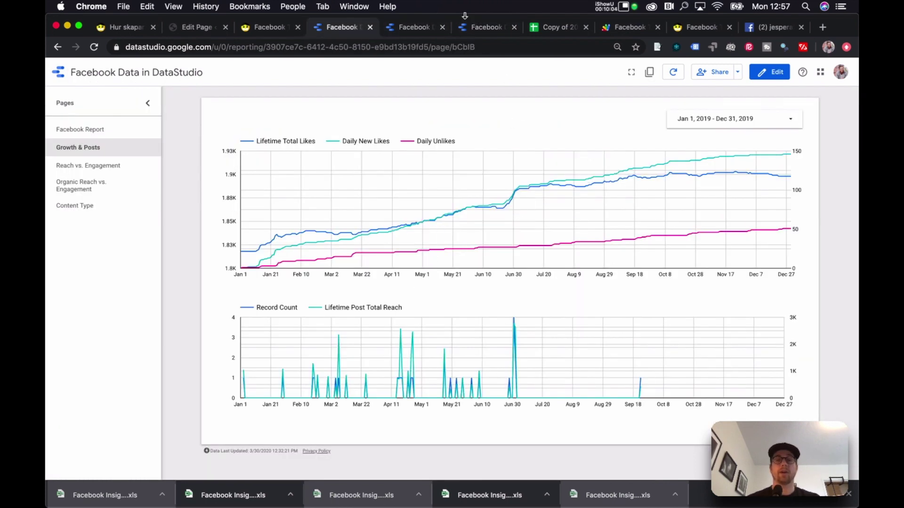
key(super+6)
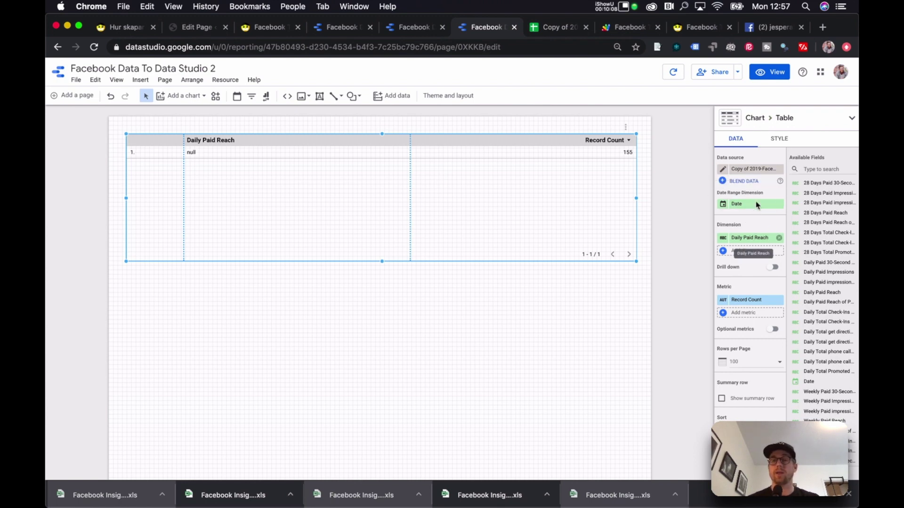
click(779, 139)
click(736, 139)
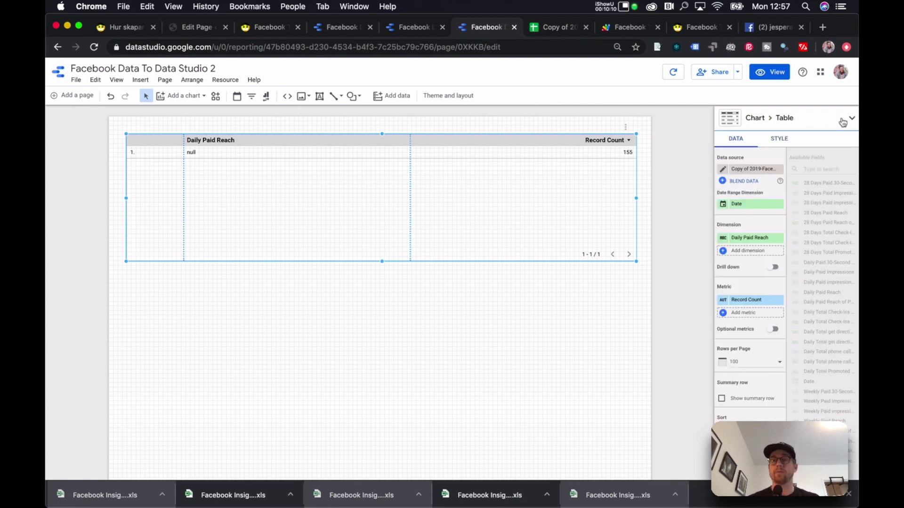
click(843, 121)
click(842, 137)
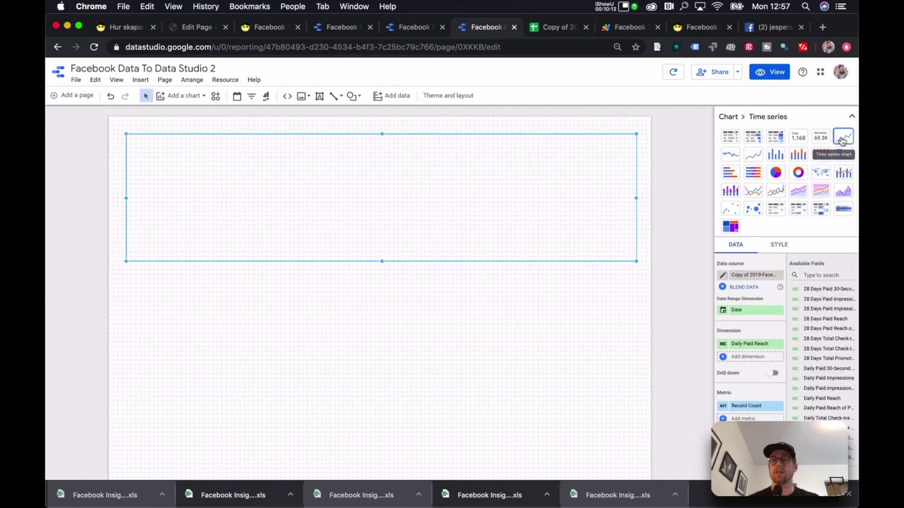
click(852, 116)
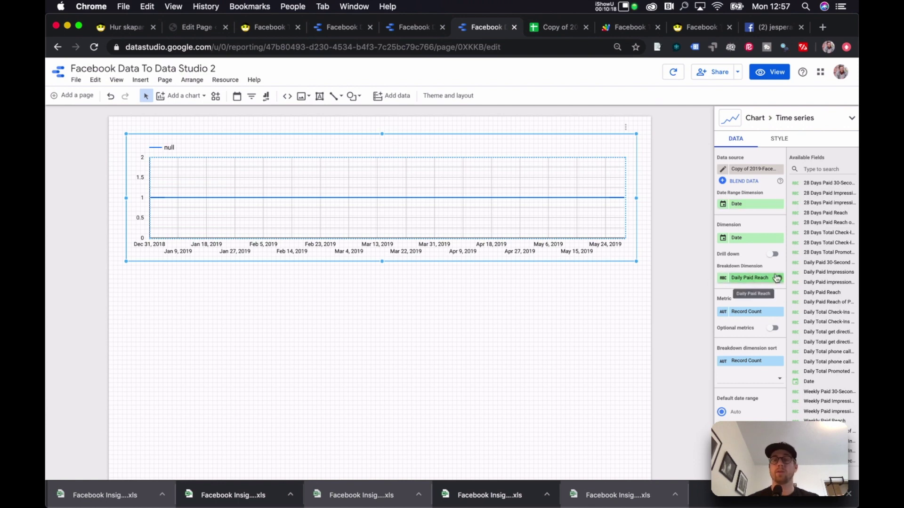
click(778, 279)
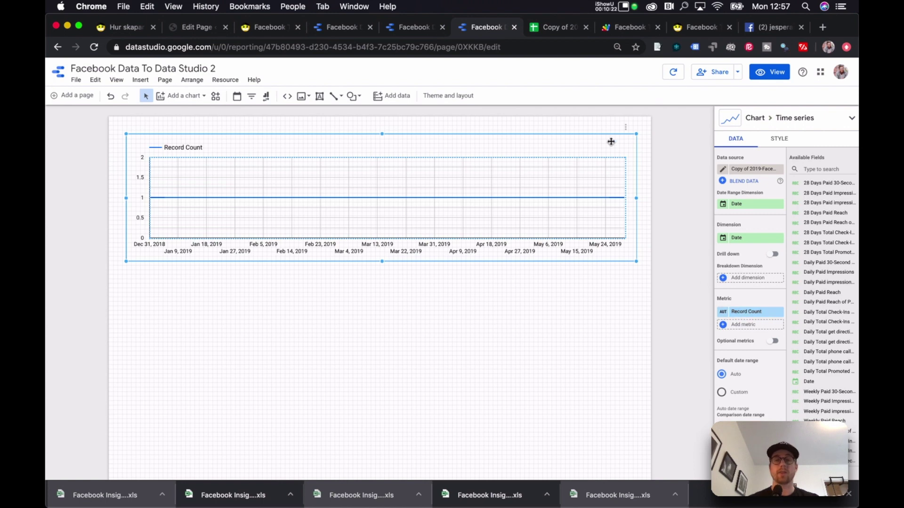
click(415, 29)
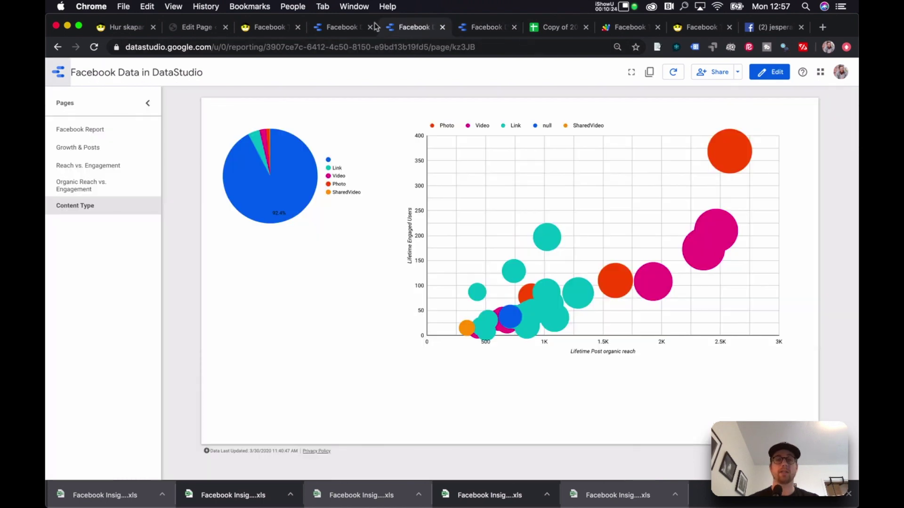
Replace the Record Count metric with Lifetime Total Likes
click(343, 28)
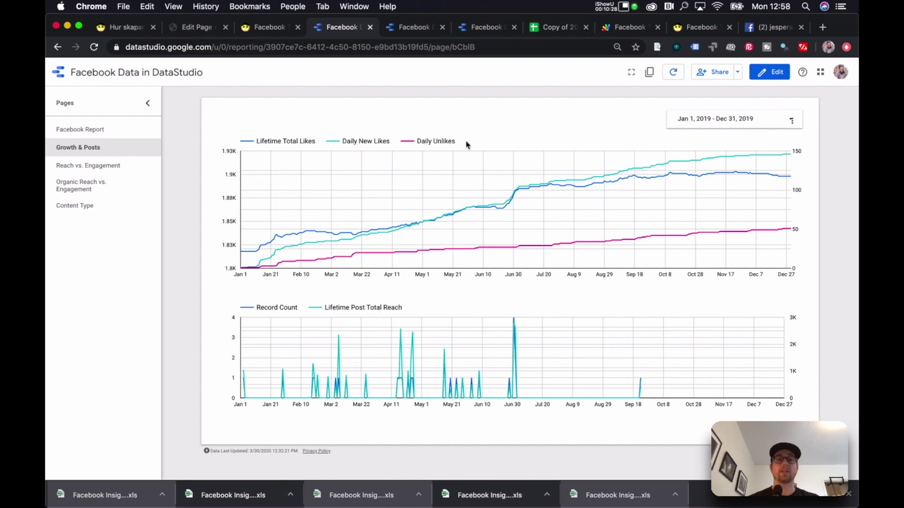
click(482, 28)
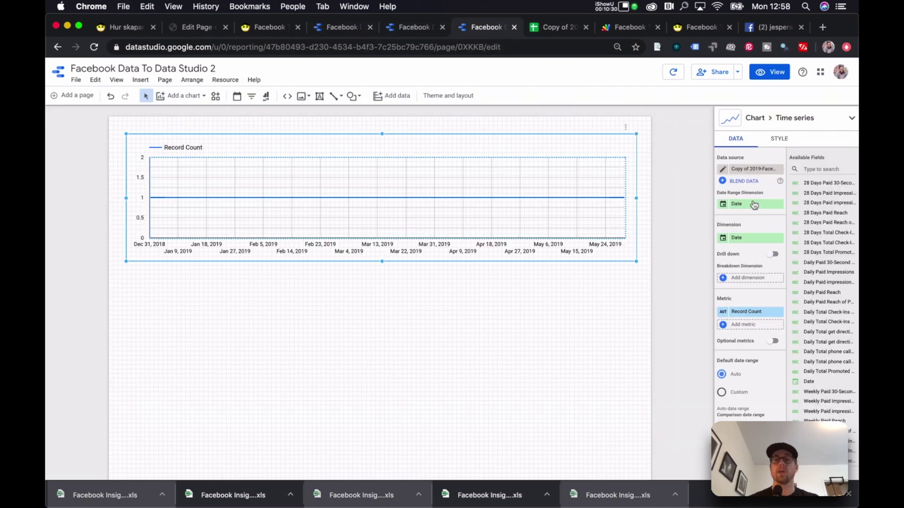
click(746, 311)
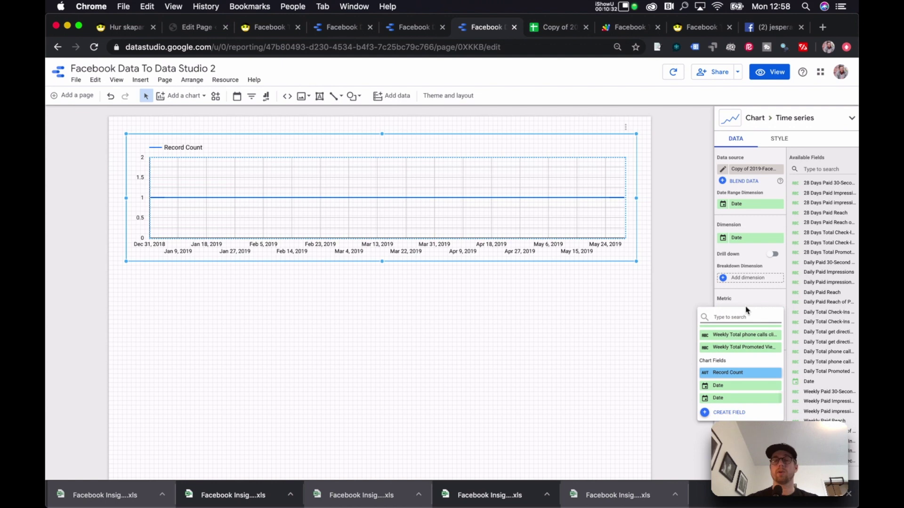
text(likes)
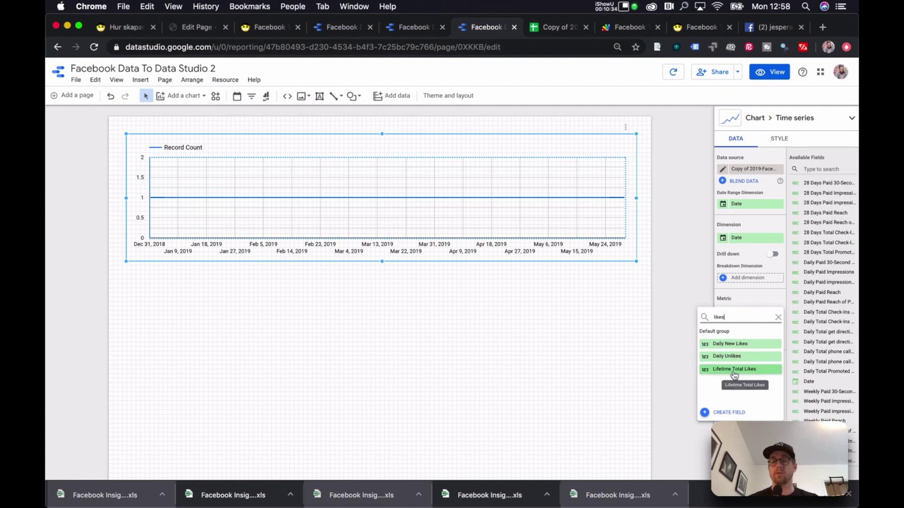
click(735, 370)
Add Daily New Likes and Daily Unlikes as further metrics on the time series
click(746, 325)
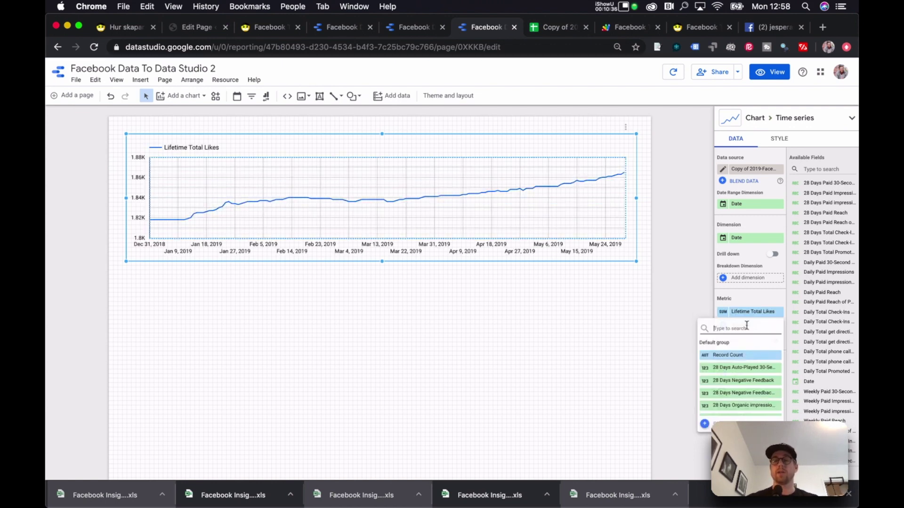
text(lik)
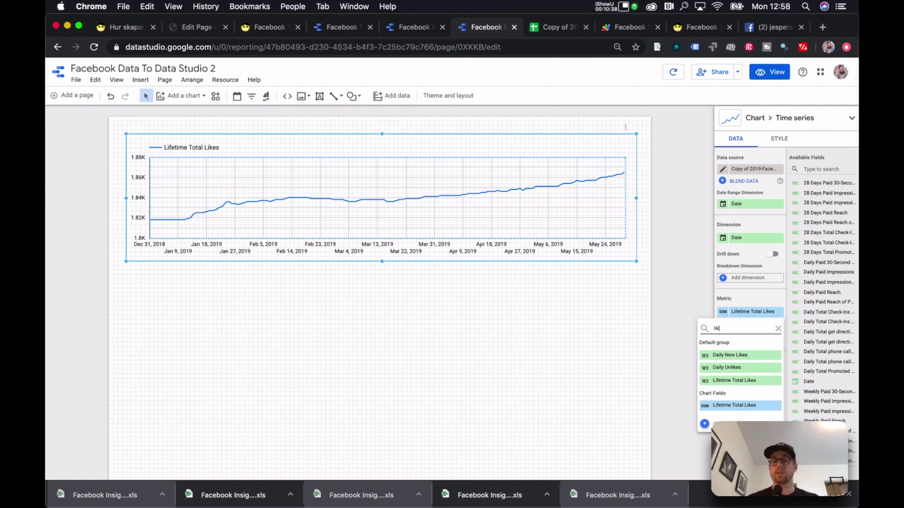
click(755, 356)
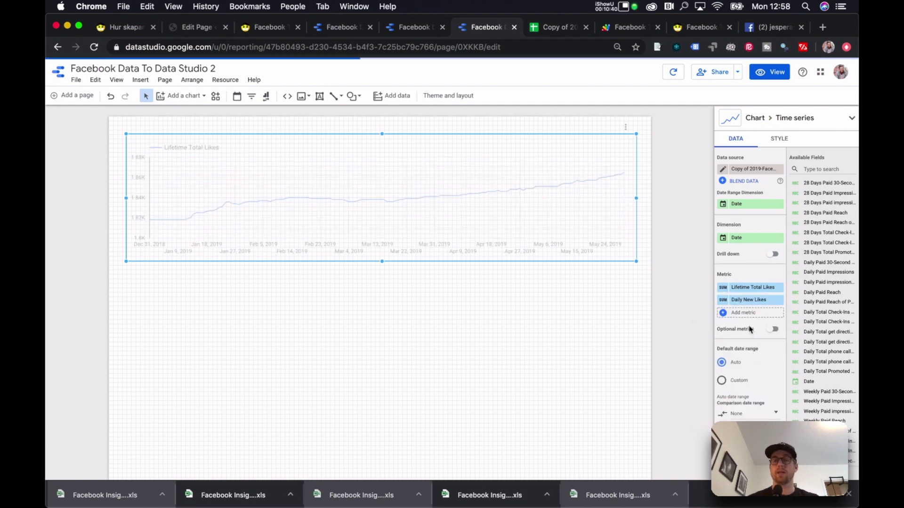
click(748, 313)
text(likes)
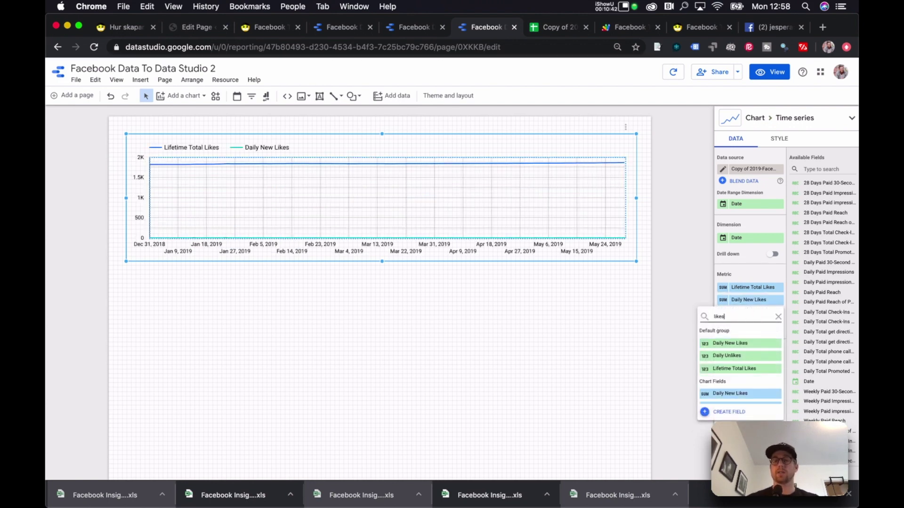
click(751, 358)
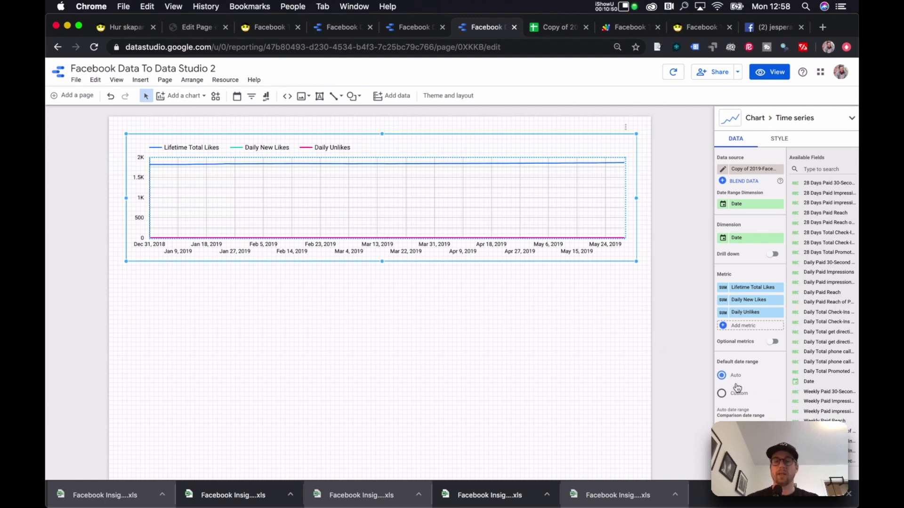
scroll(737, 386, down, 5)
scroll(737, 387, up, 3)
scroll(738, 387, up, 2)
scroll(738, 387, down, 1)
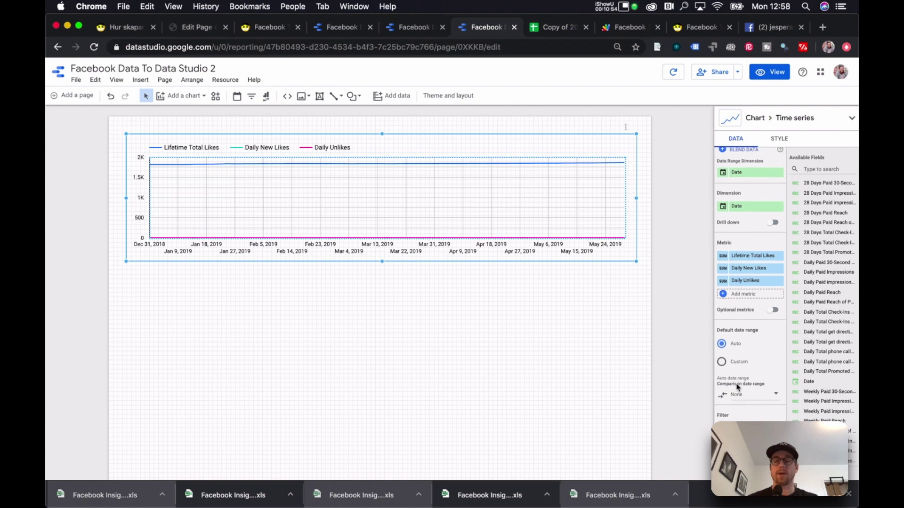
click(737, 387)
click(758, 397)
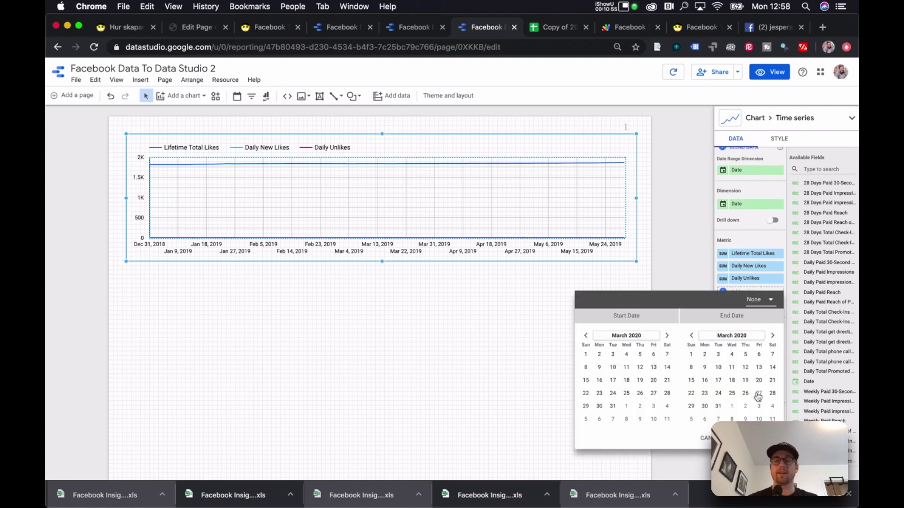
click(514, 382)
click(456, 203)
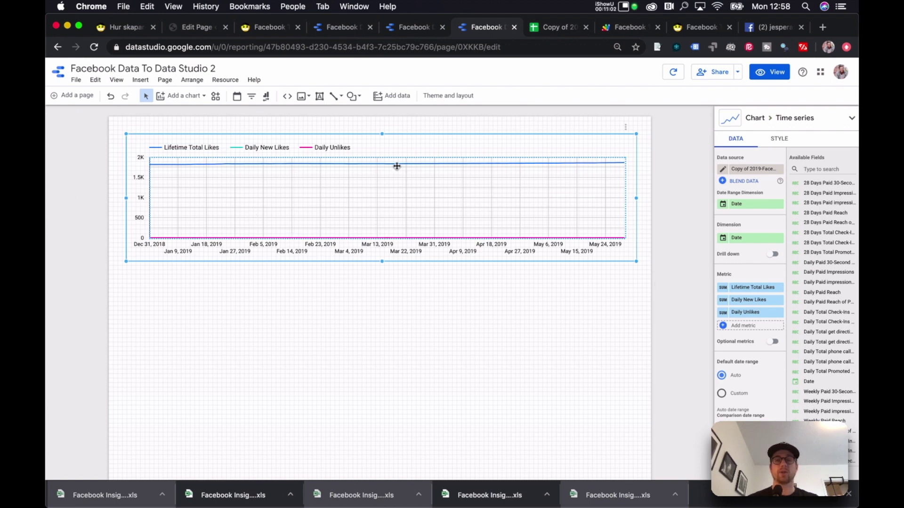
click(342, 28)
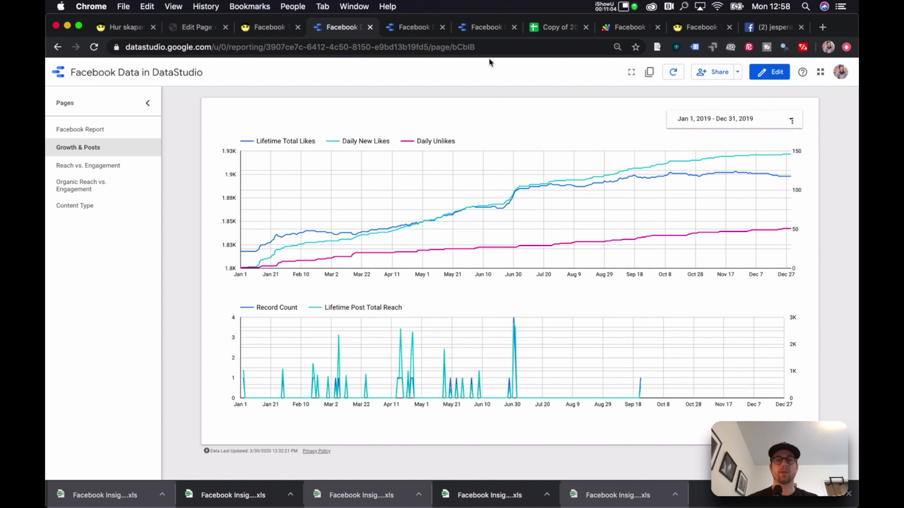
click(473, 29)
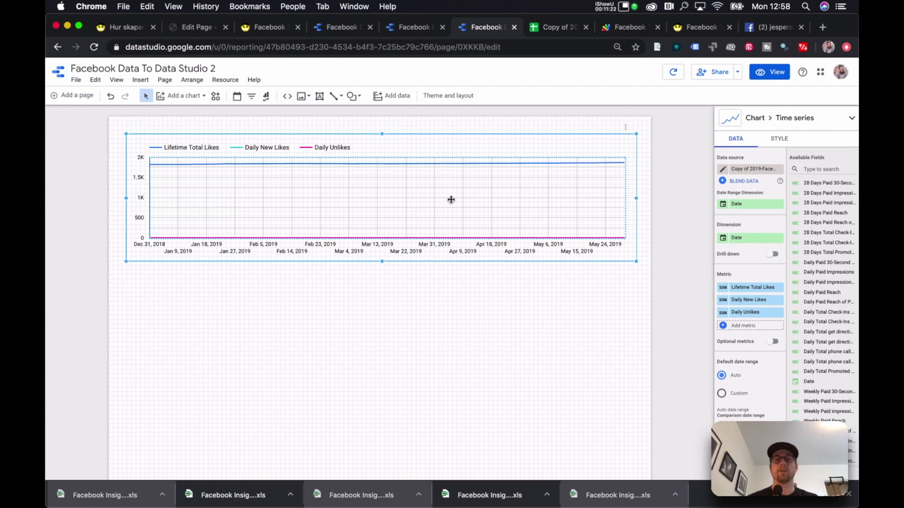
In the Style settings, put Daily New Likes and Daily Unlikes on the right-hand axis
click(780, 140)
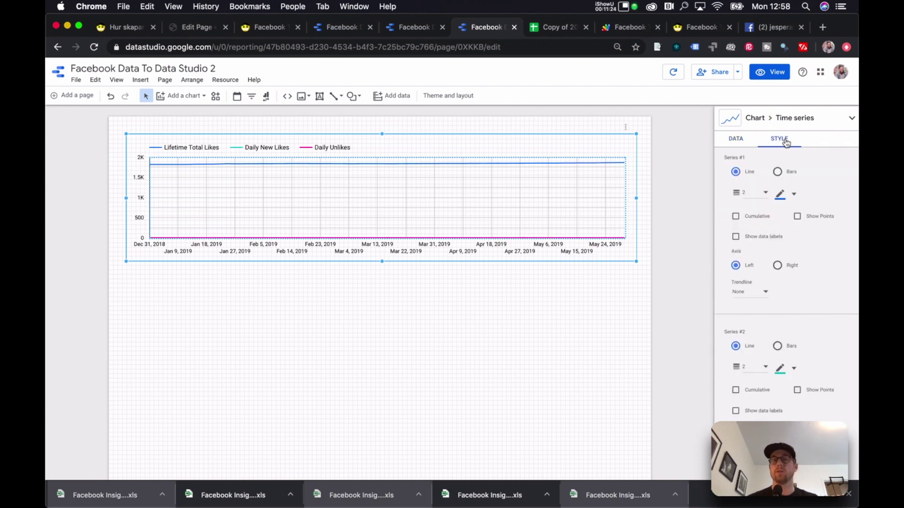
scroll(813, 324, down, 2)
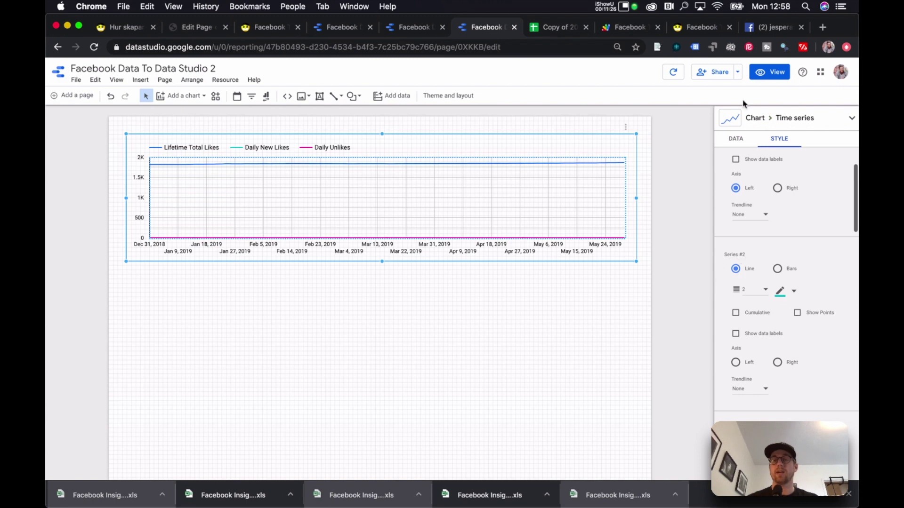
click(736, 139)
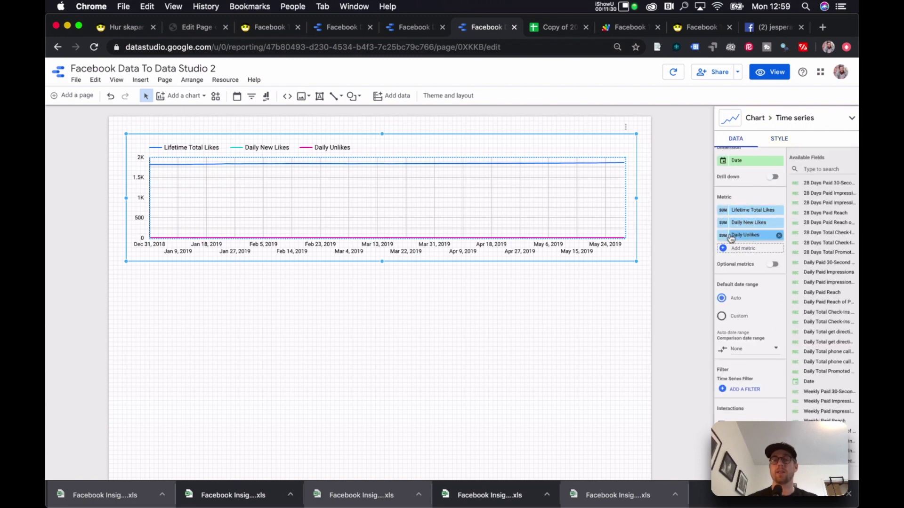
click(781, 138)
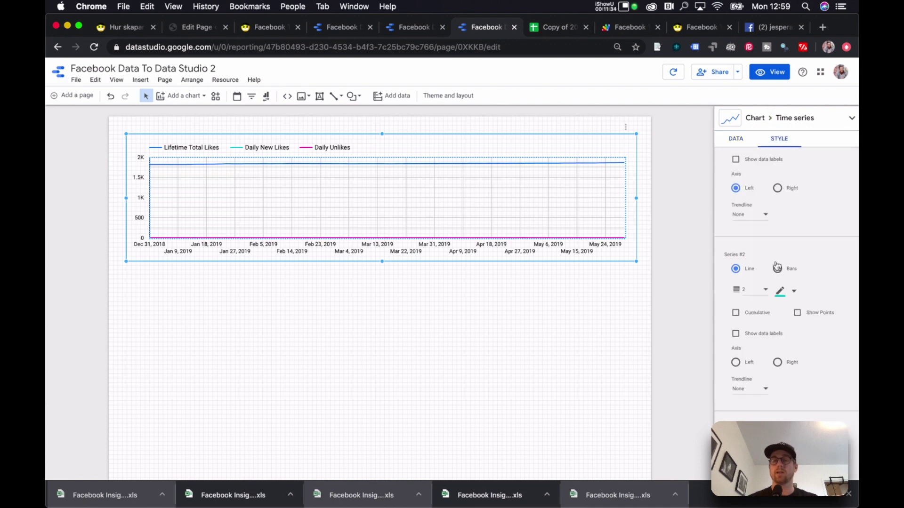
click(778, 362)
scroll(817, 370, down, 1)
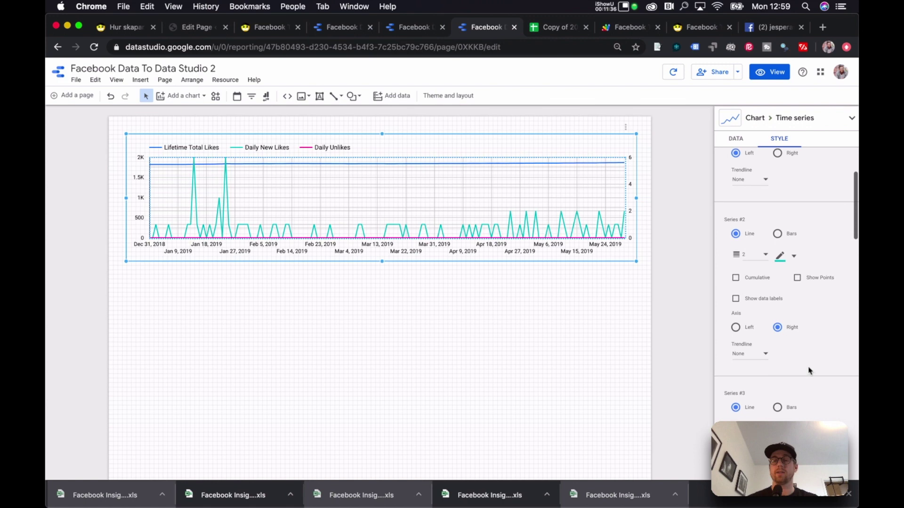
scroll(800, 366, down, 2)
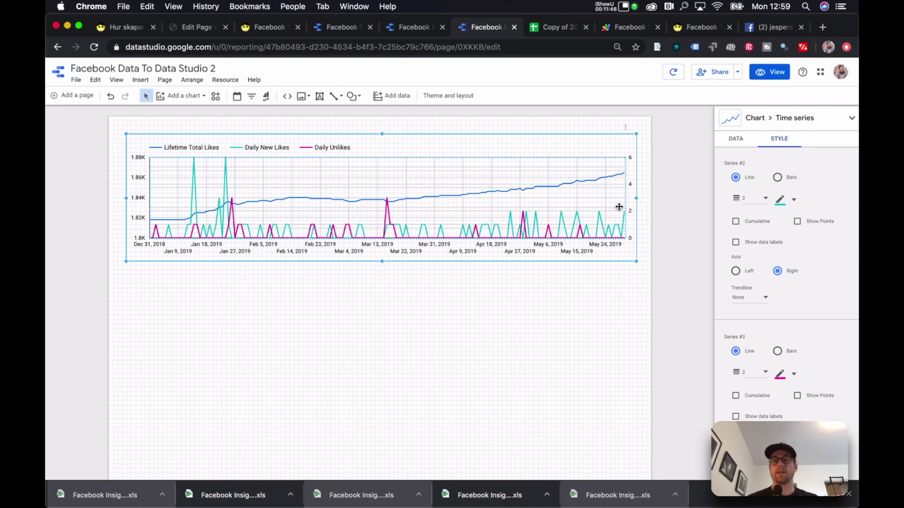
Compare the draft with the finished report's Growth & Posts charts
click(737, 141)
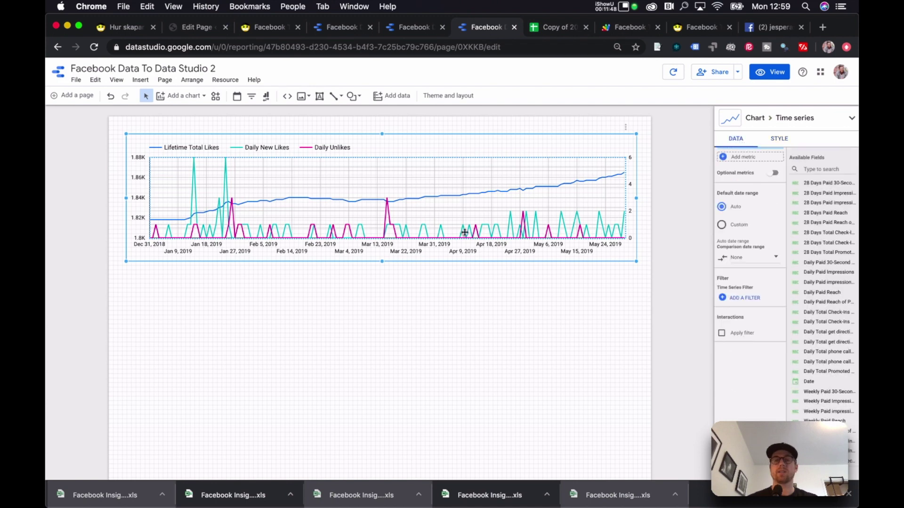
click(413, 28)
click(338, 24)
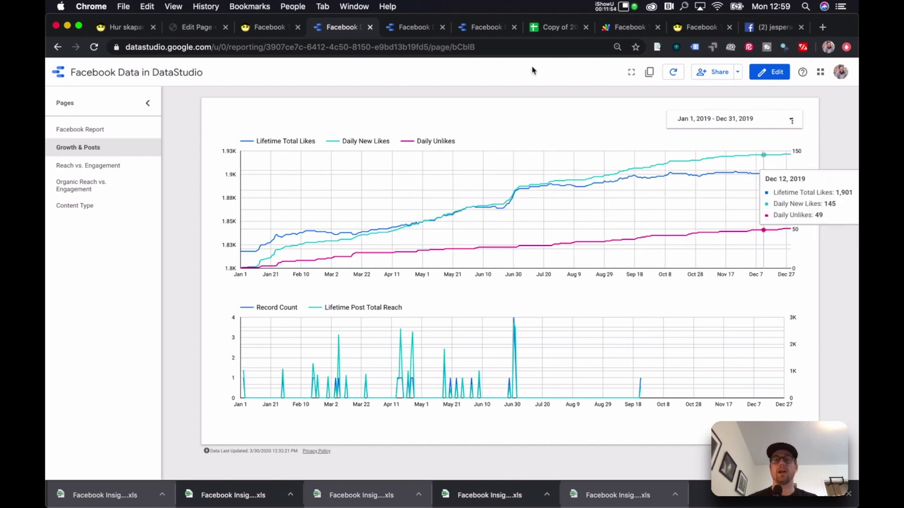
Return to the draft editor and scroll the Data panel back up to the metrics
key(super+6)
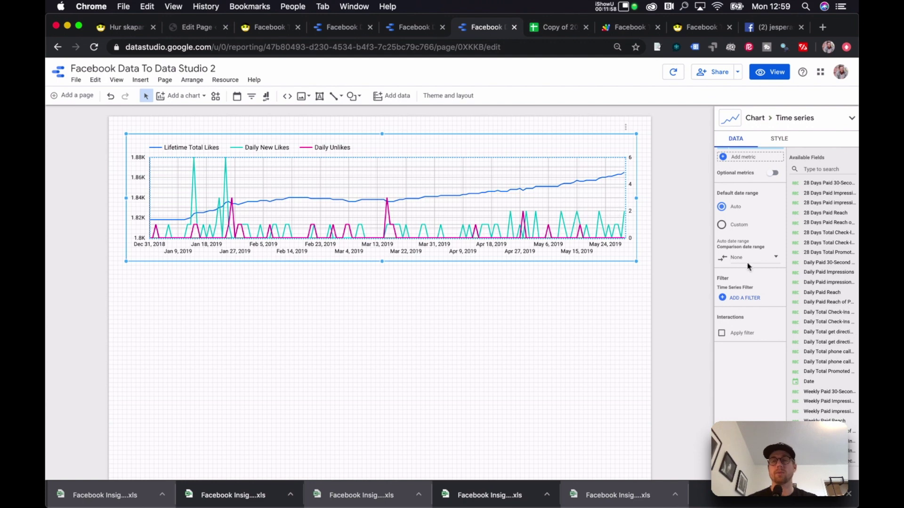
scroll(749, 266, up, 3)
scroll(749, 266, up, 1)
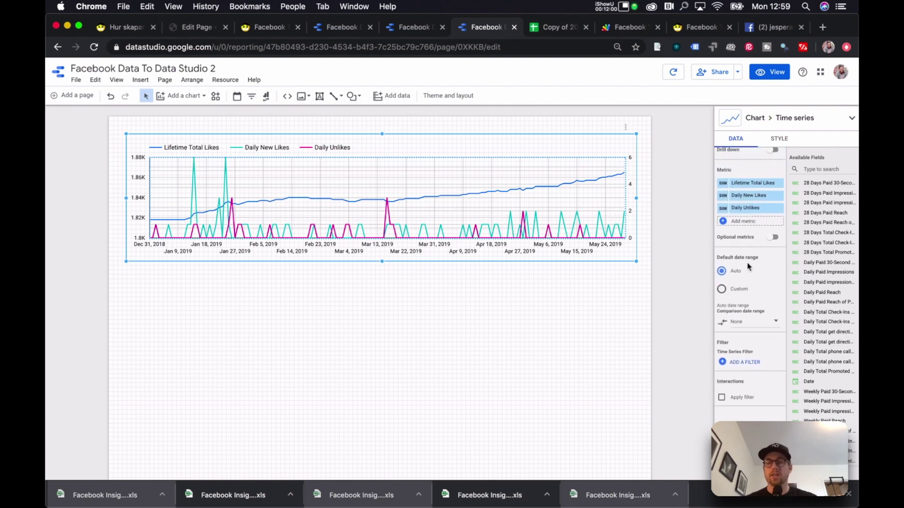
scroll(749, 266, up, 4)
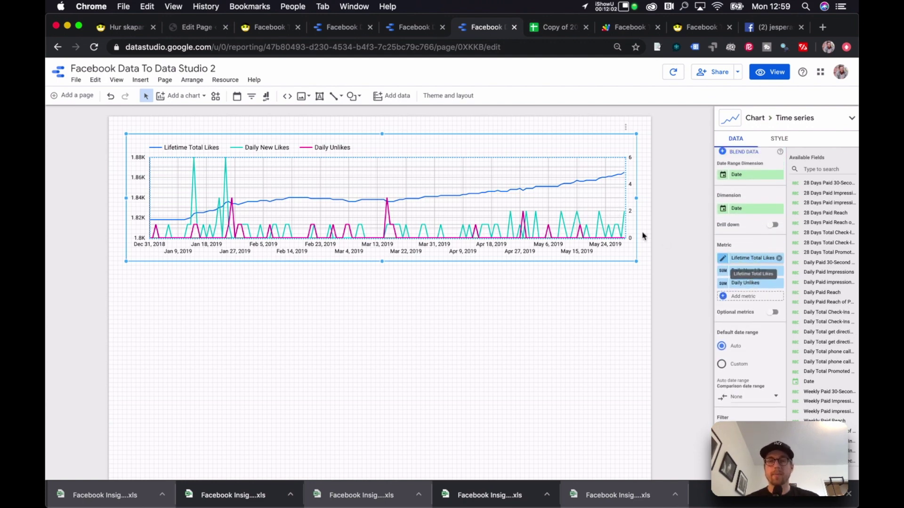
Set Running calculation to Running sum for Daily New Likes and Daily Unlikes, then view the Sheets tab
click(724, 273)
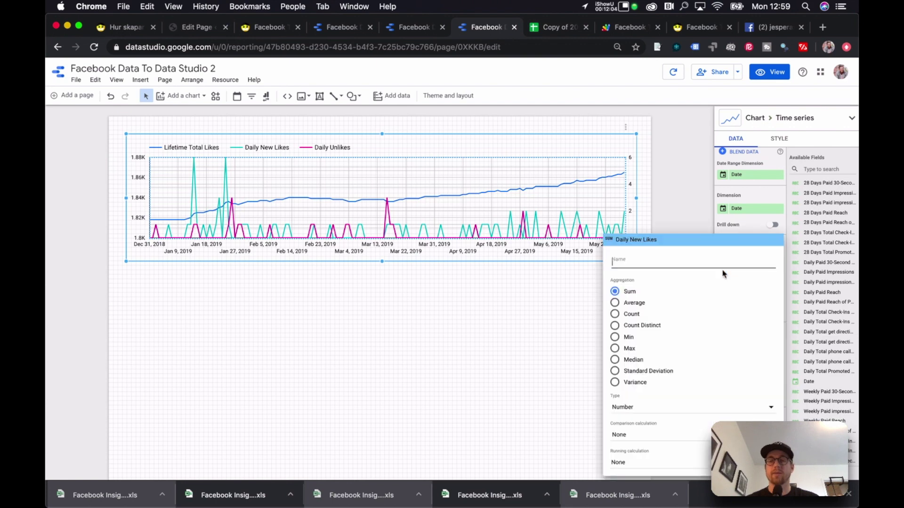
click(636, 466)
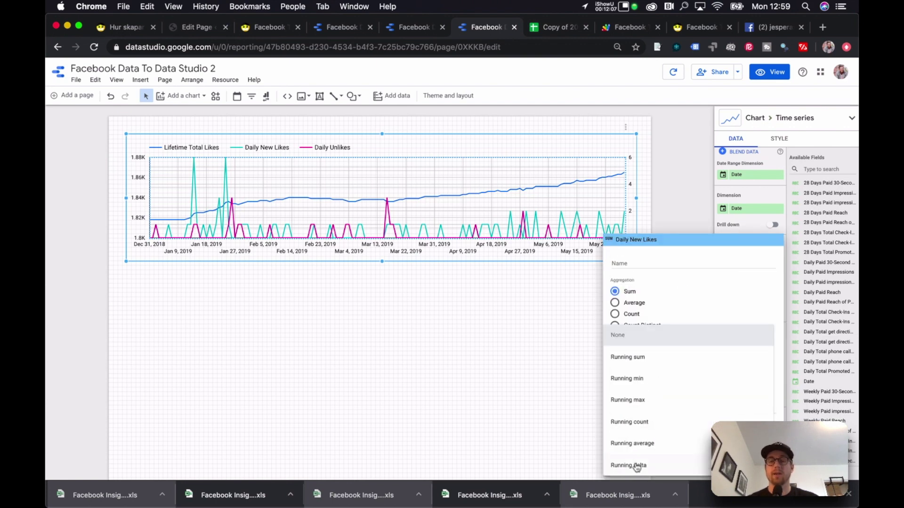
click(649, 357)
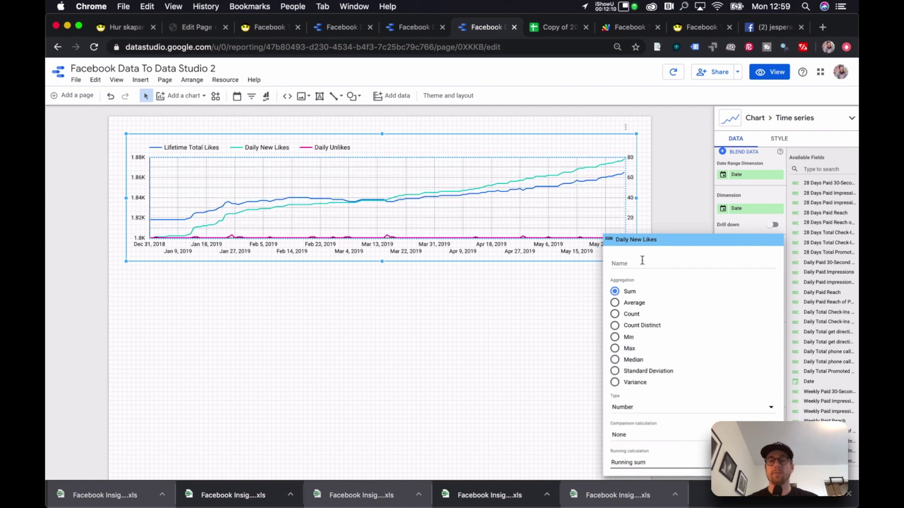
click(549, 340)
click(728, 282)
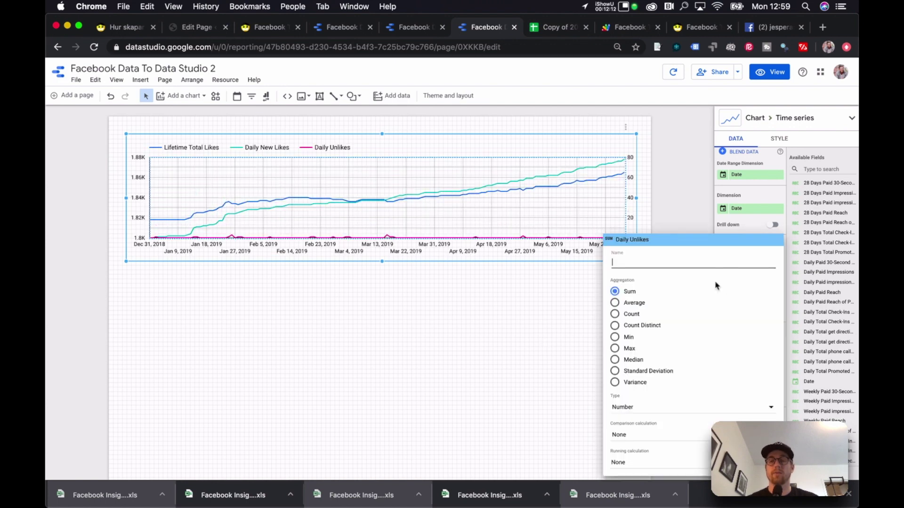
click(634, 464)
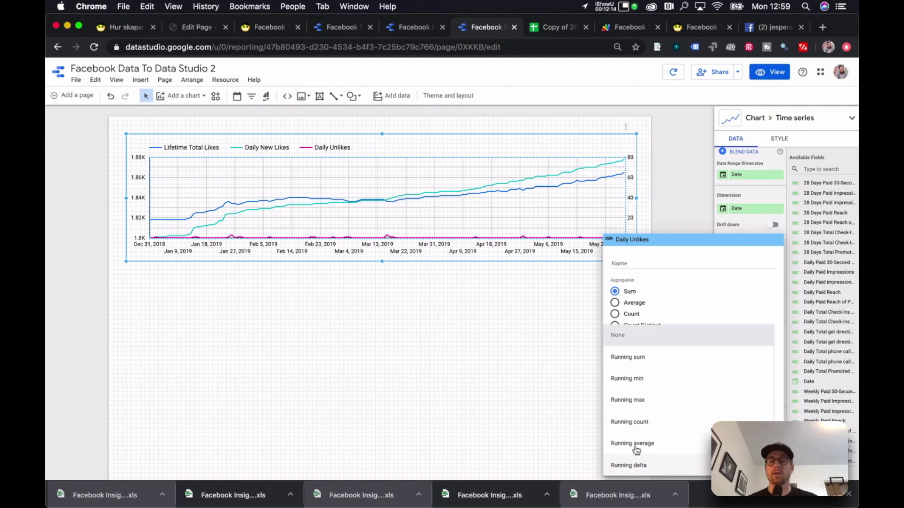
click(650, 357)
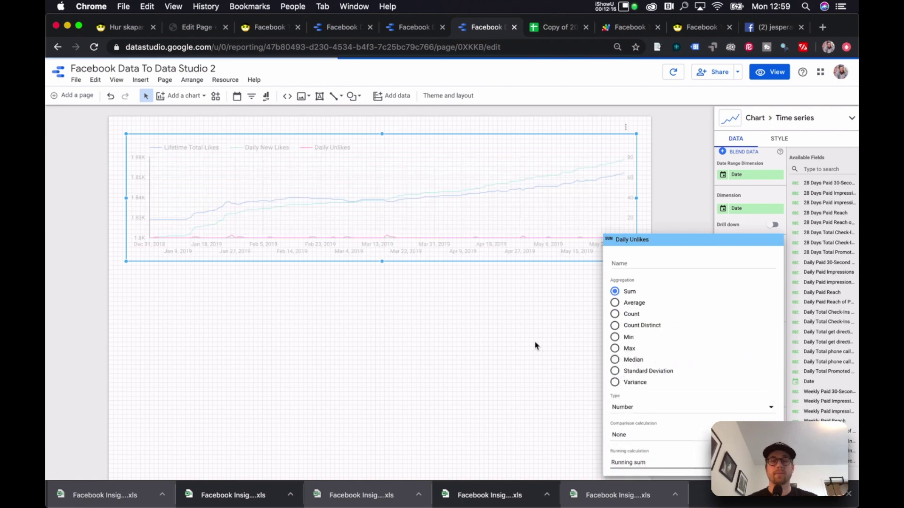
click(526, 351)
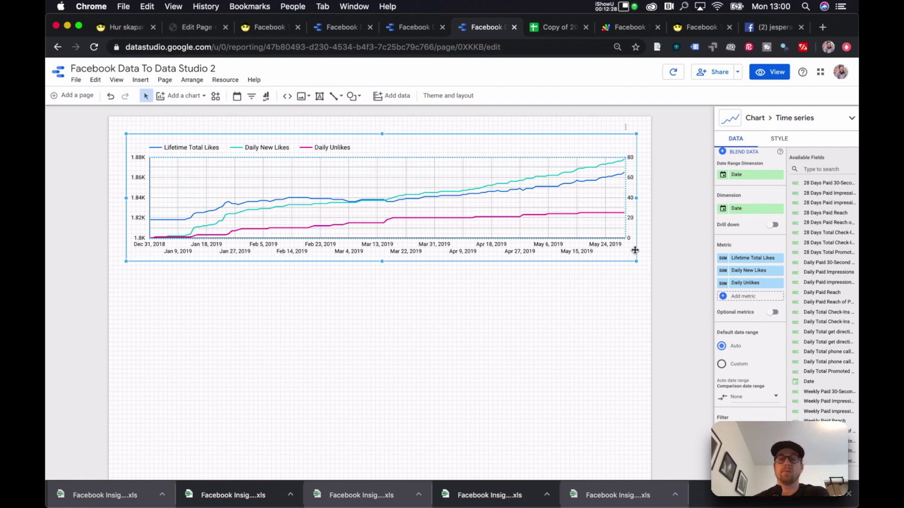
click(574, 28)
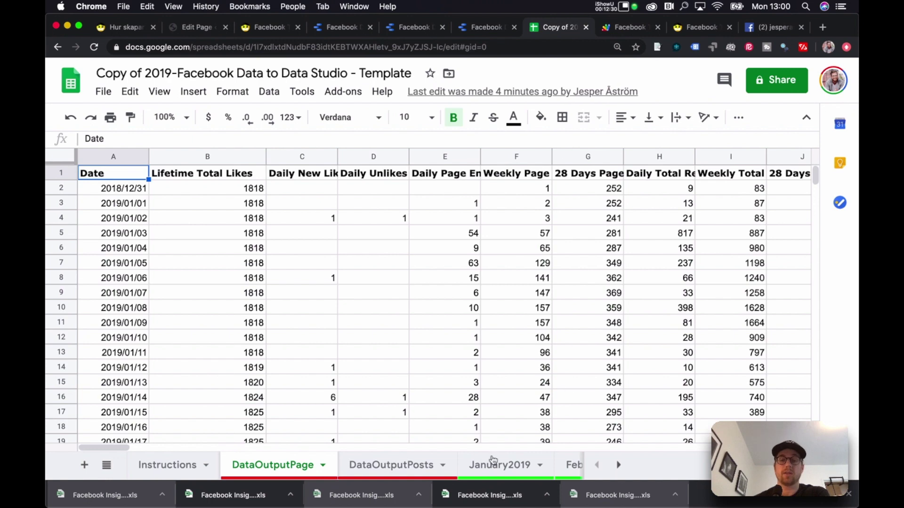
Check the May2019 sheet and the empty sheet after it, then return to Data Studio
scroll(492, 463, right, 5)
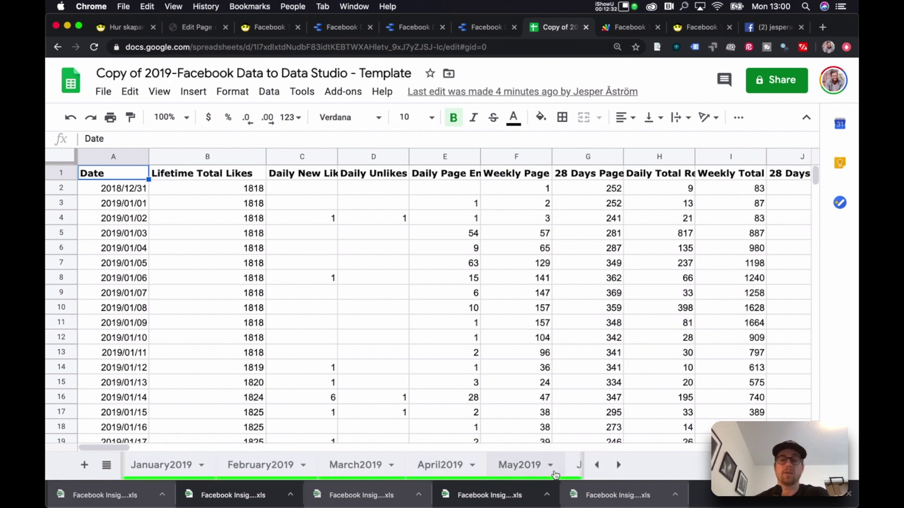
click(541, 467)
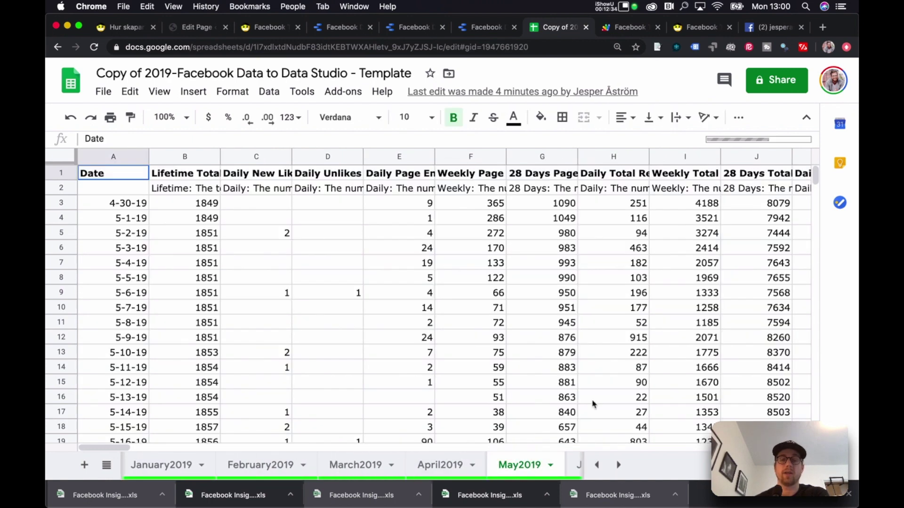
click(577, 467)
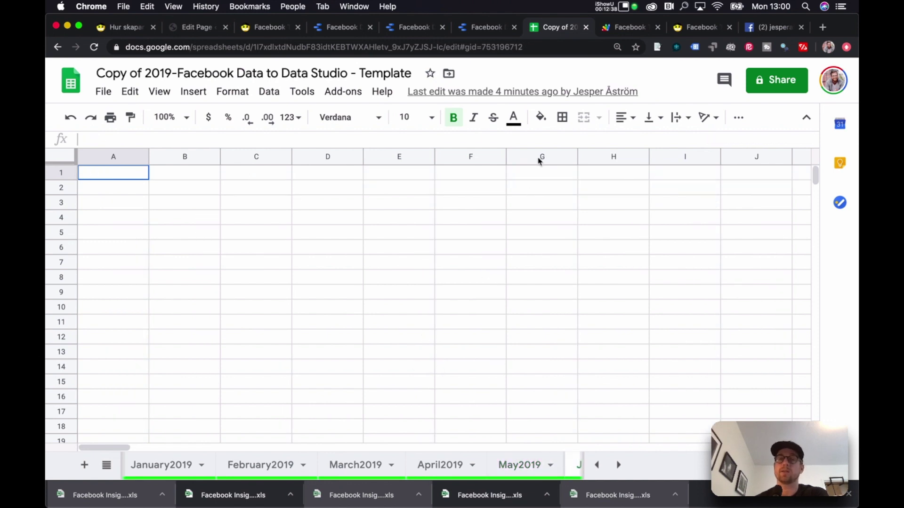
click(478, 26)
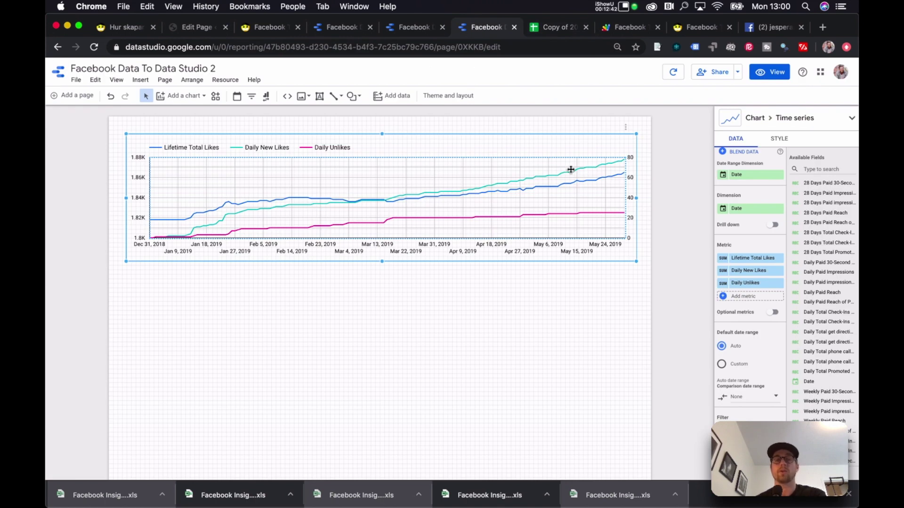
Give the time series chart a Custom default date range starting Jan 1, 2019
click(556, 355)
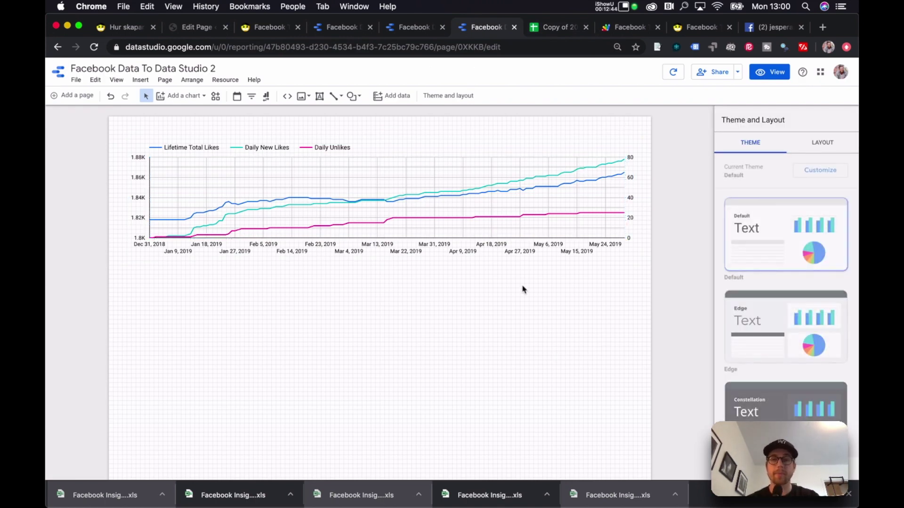
click(526, 248)
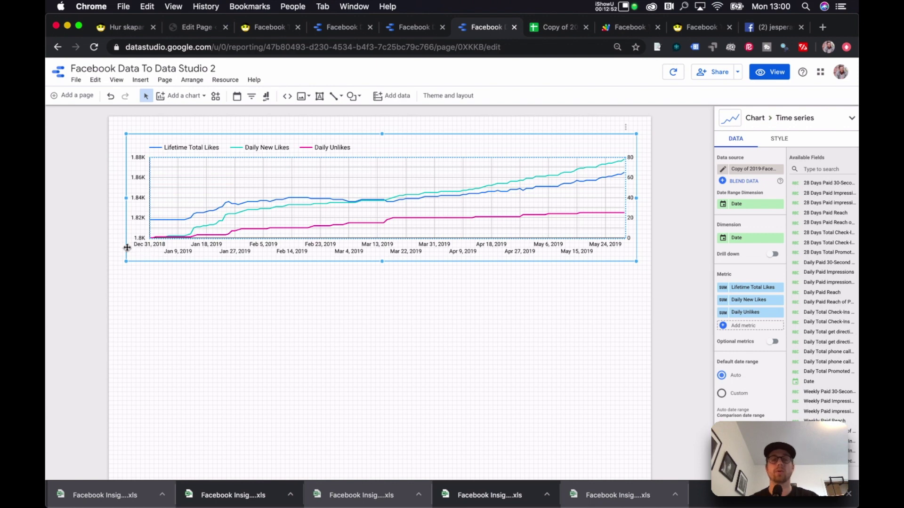
scroll(740, 417, down, 5)
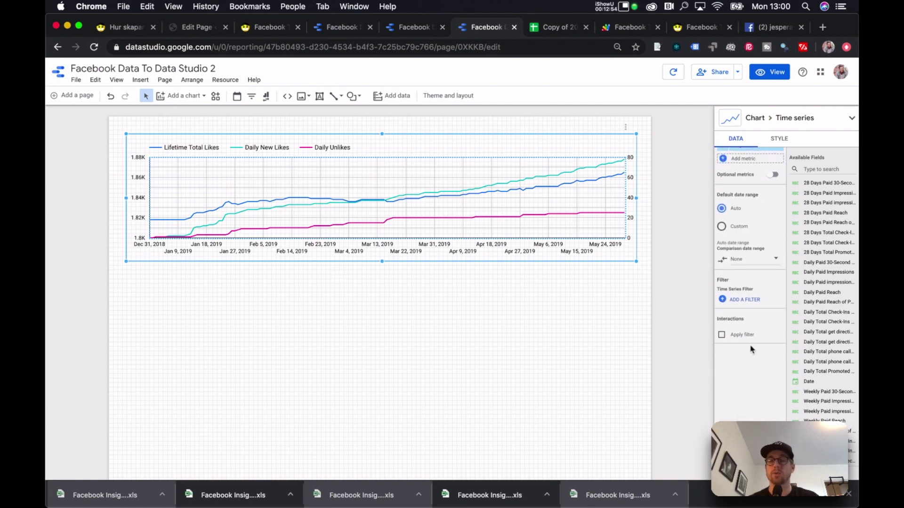
click(722, 269)
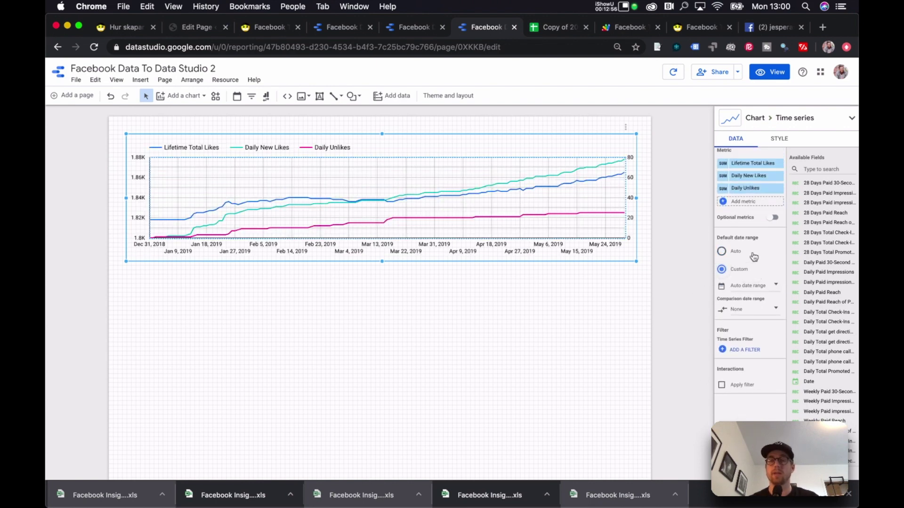
click(749, 286)
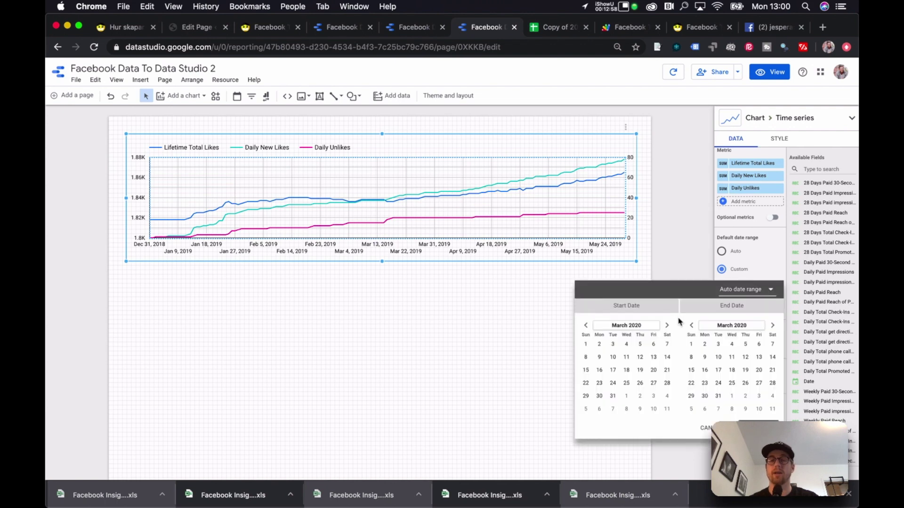
click(627, 326)
click(624, 327)
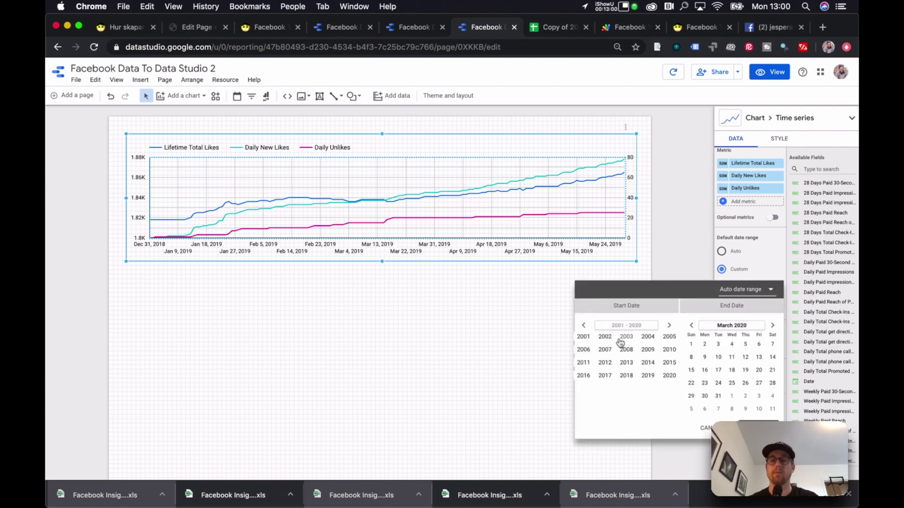
click(645, 376)
click(589, 337)
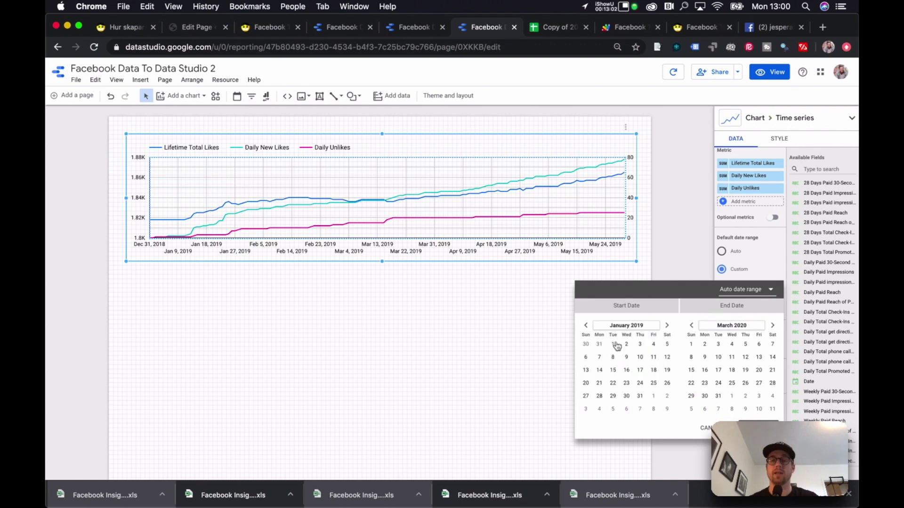
click(613, 346)
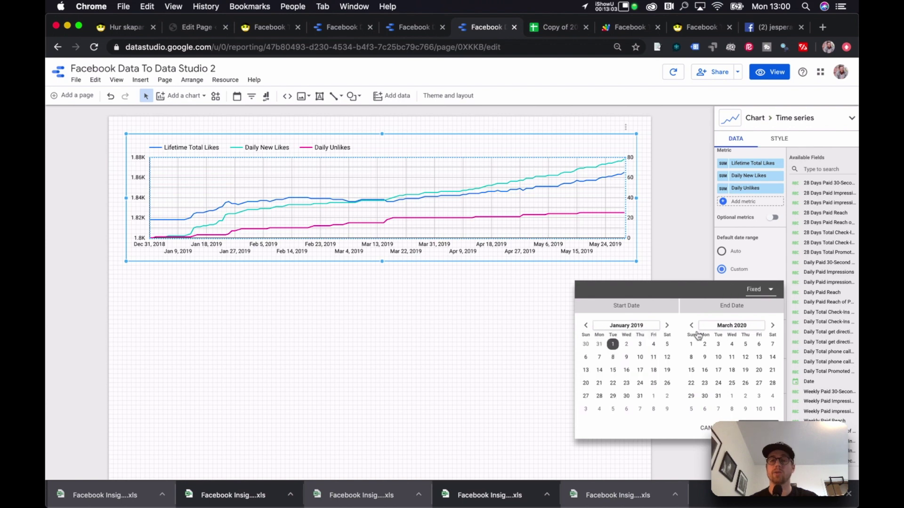
Set the end date to Dec 31, 2019 and apply the custom range
click(732, 325)
click(728, 325)
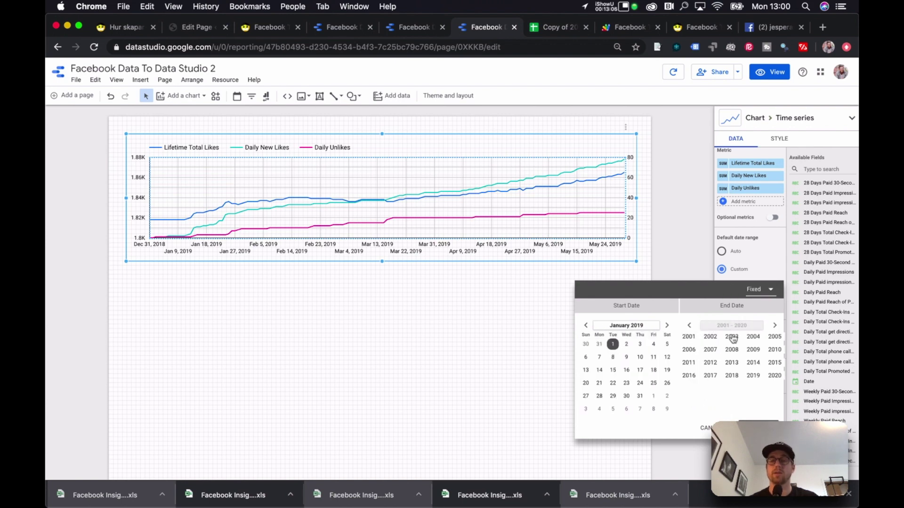
click(752, 375)
click(765, 376)
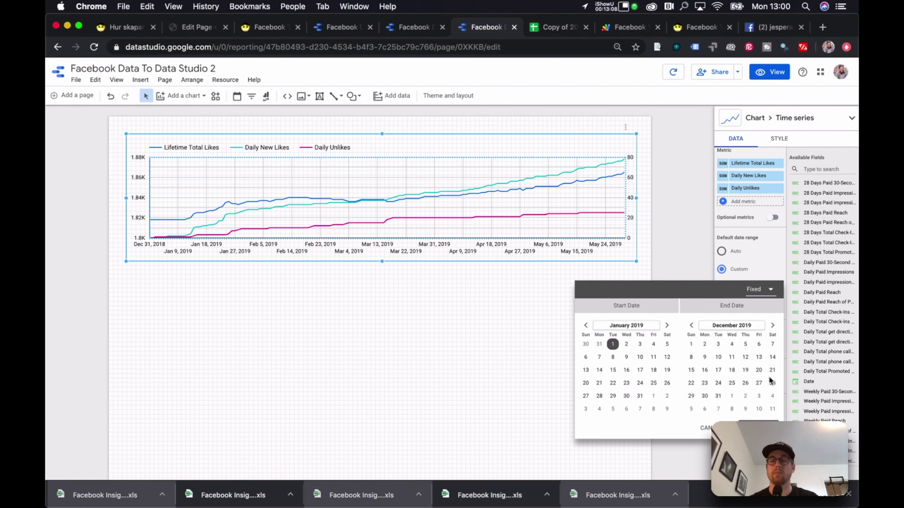
click(717, 397)
click(758, 427)
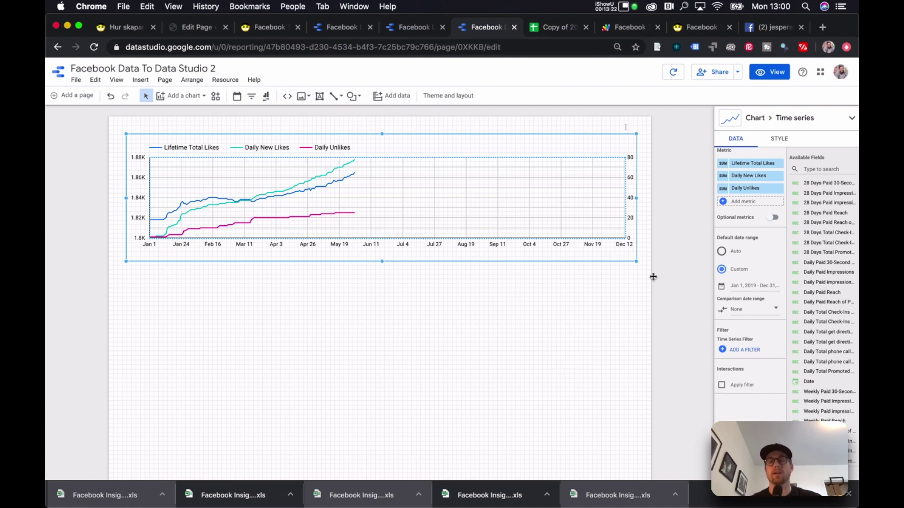
scroll(740, 248, up, 3)
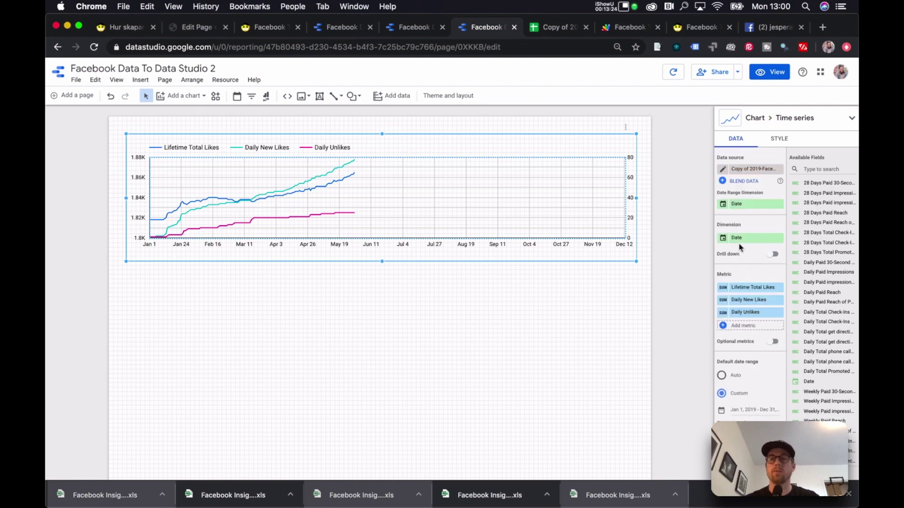
Look over the finished report's Content Type and Growth & Posts pages
click(407, 29)
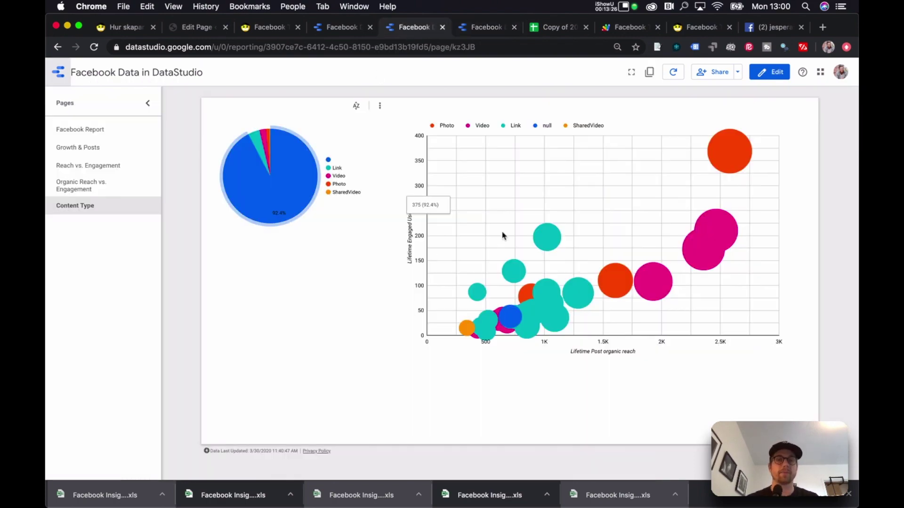
click(338, 28)
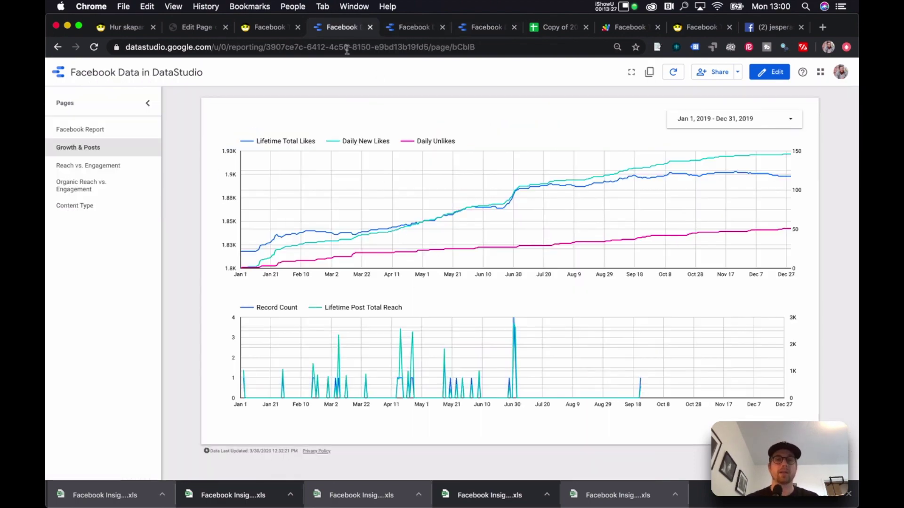
Add a new blank page to the draft report
click(483, 32)
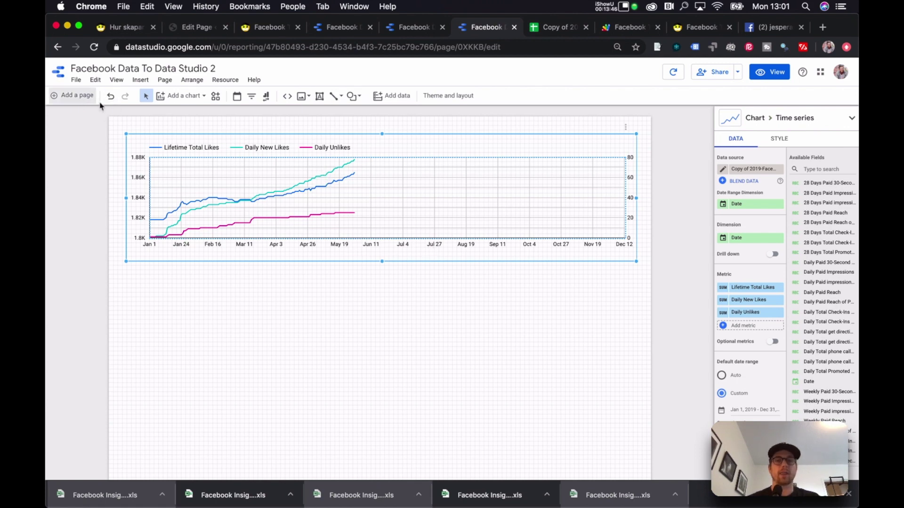
click(185, 295)
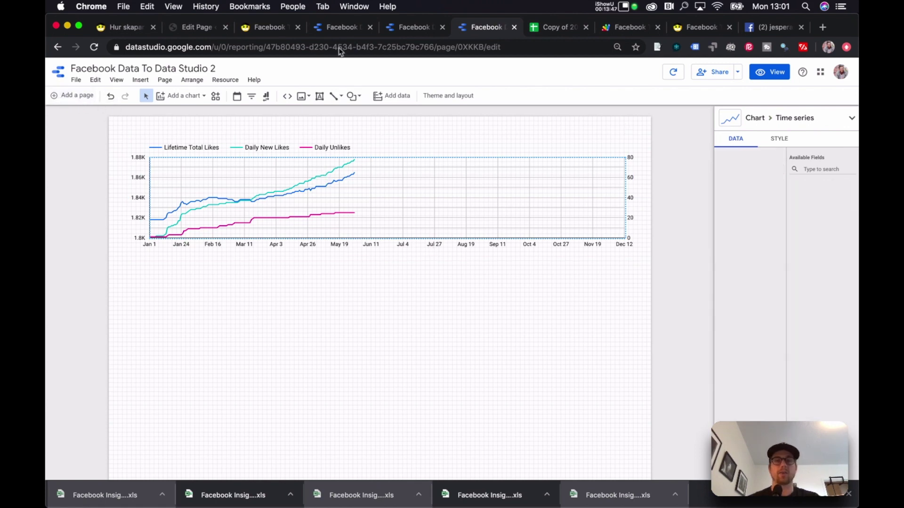
click(69, 98)
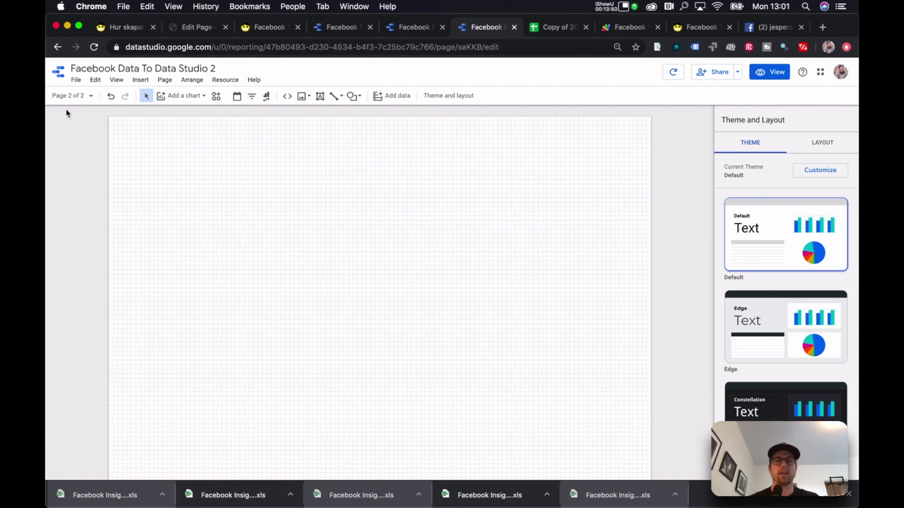
click(818, 148)
click(395, 35)
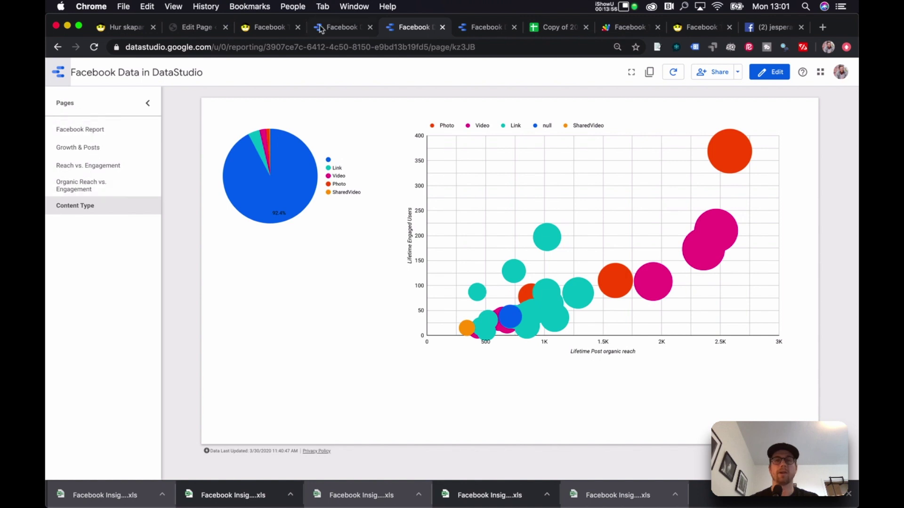
click(474, 28)
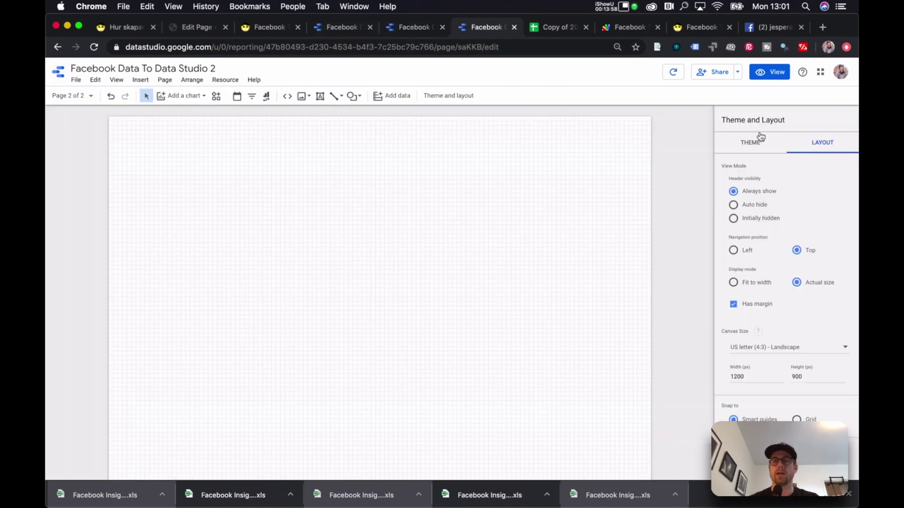
click(768, 147)
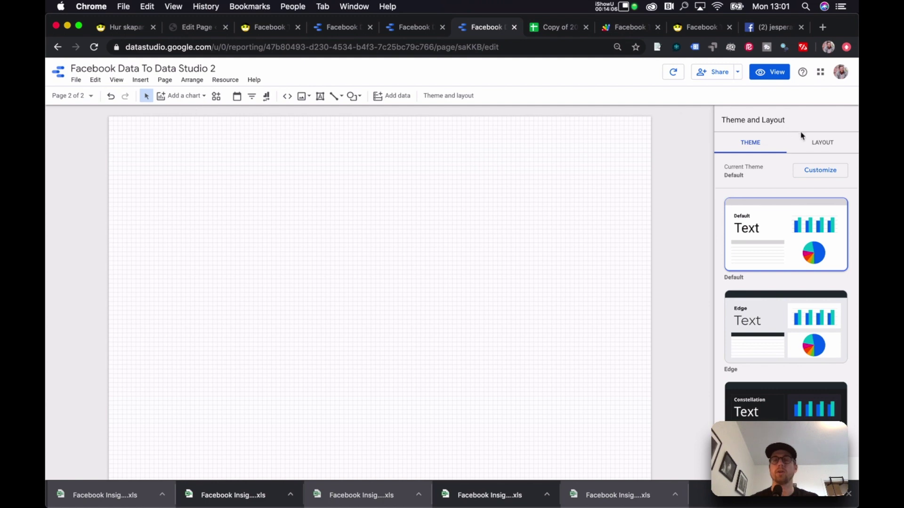
Set the Layout navigation position to Left, then preview in View mode and return to Edit
click(826, 147)
scroll(818, 307, down, 5)
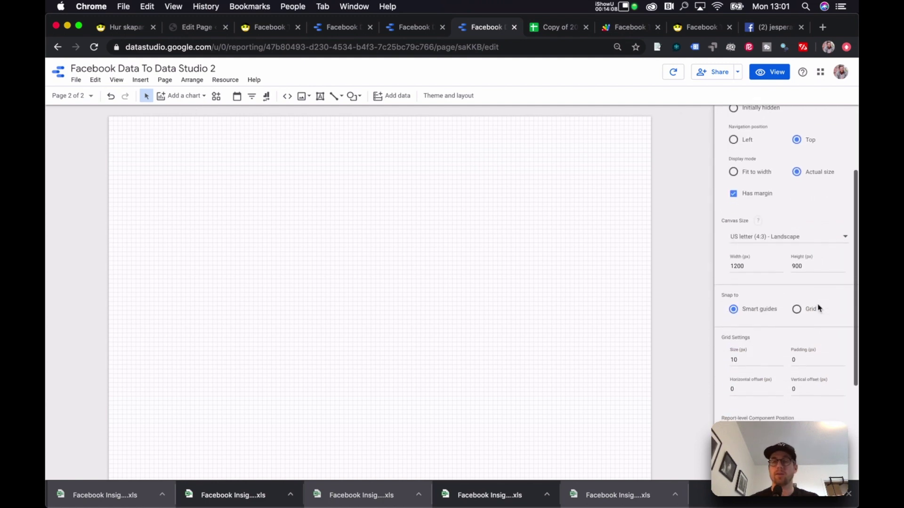
scroll(799, 183, up, 2)
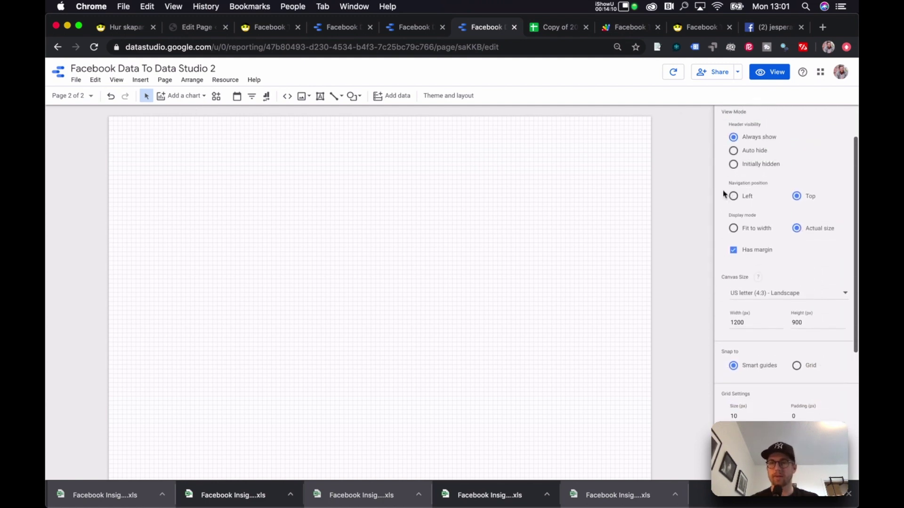
click(734, 196)
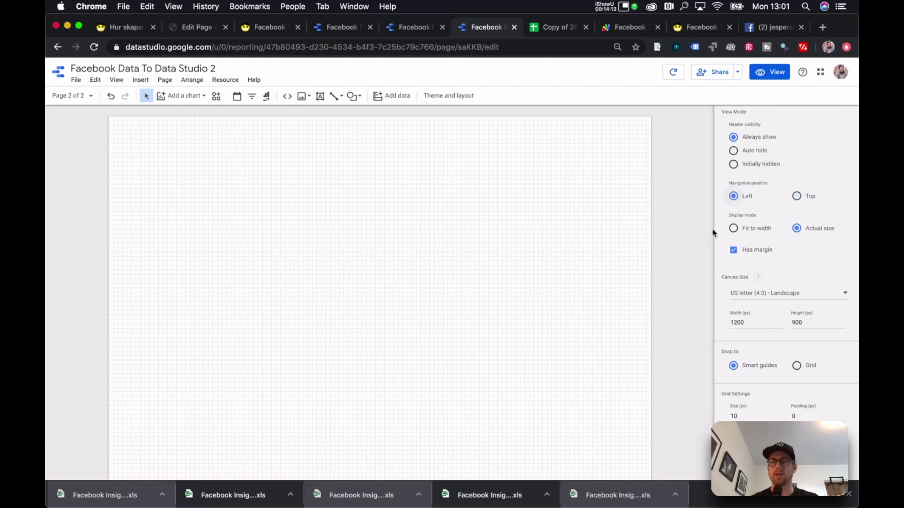
click(770, 72)
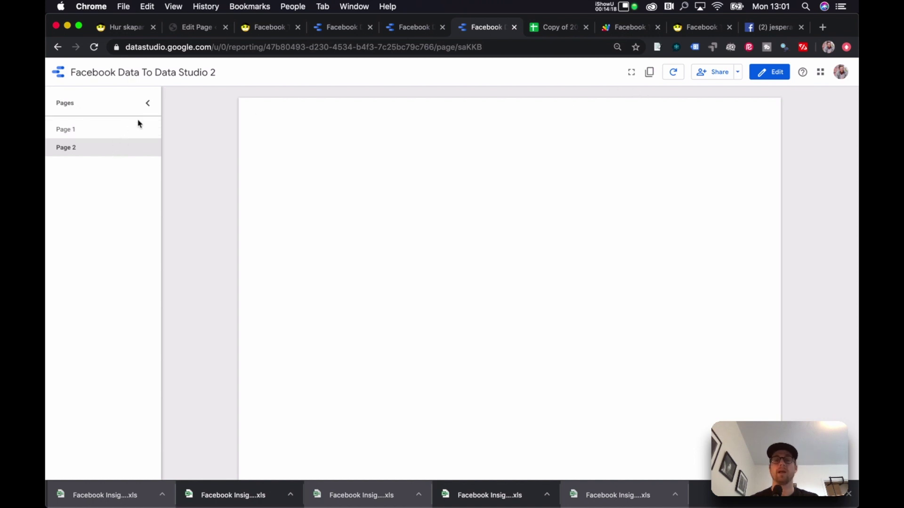
click(770, 72)
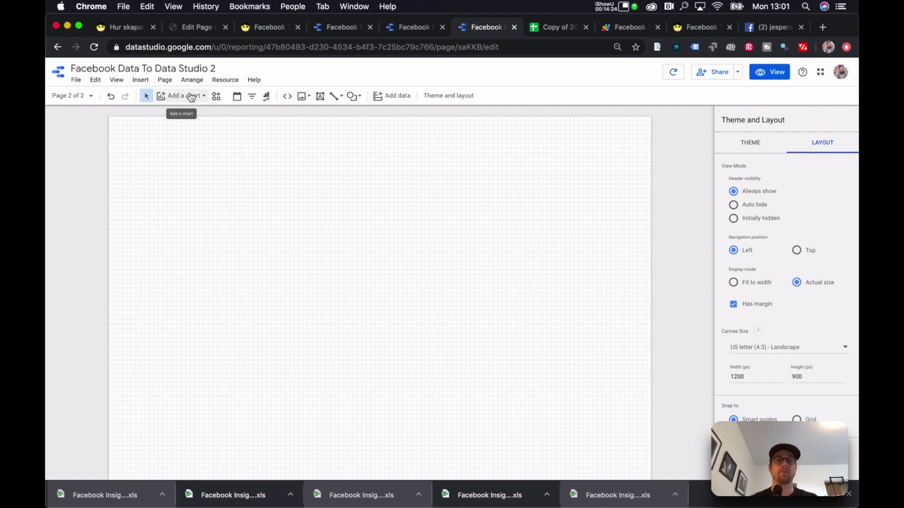
click(549, 28)
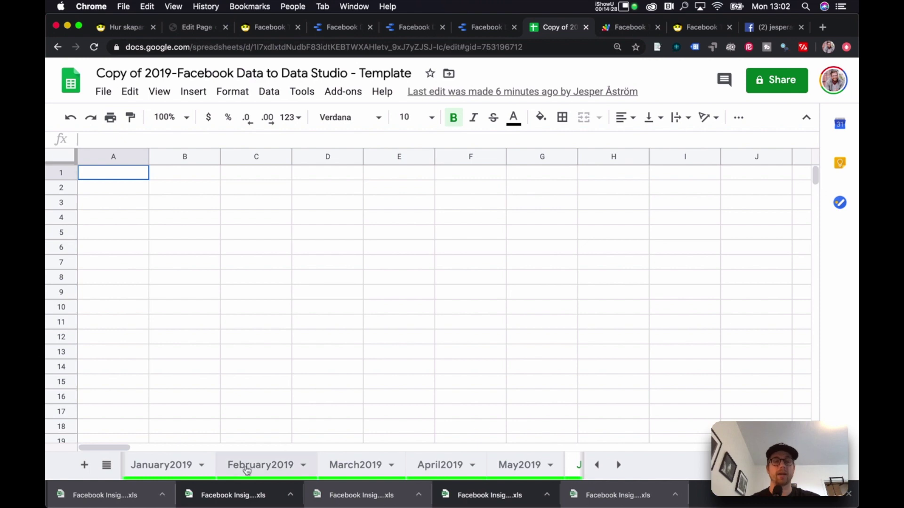
scroll(247, 468, left, 3)
click(275, 467)
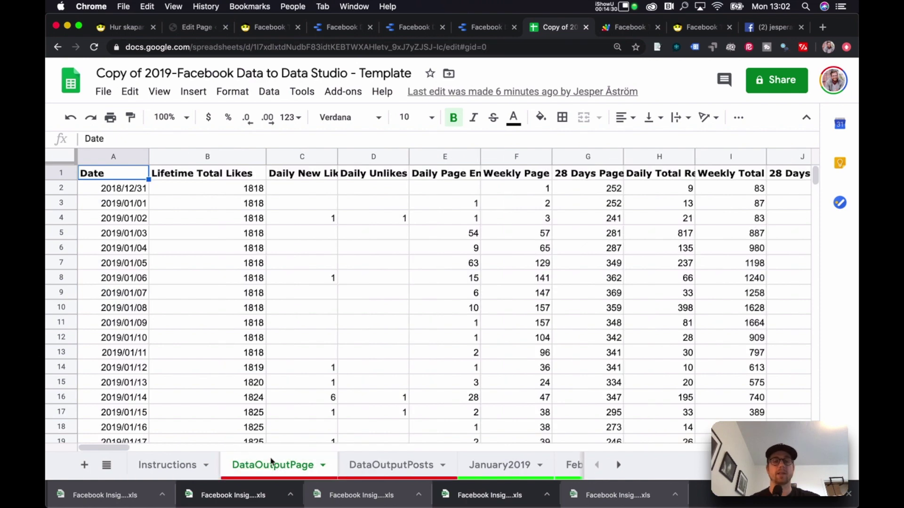
click(403, 466)
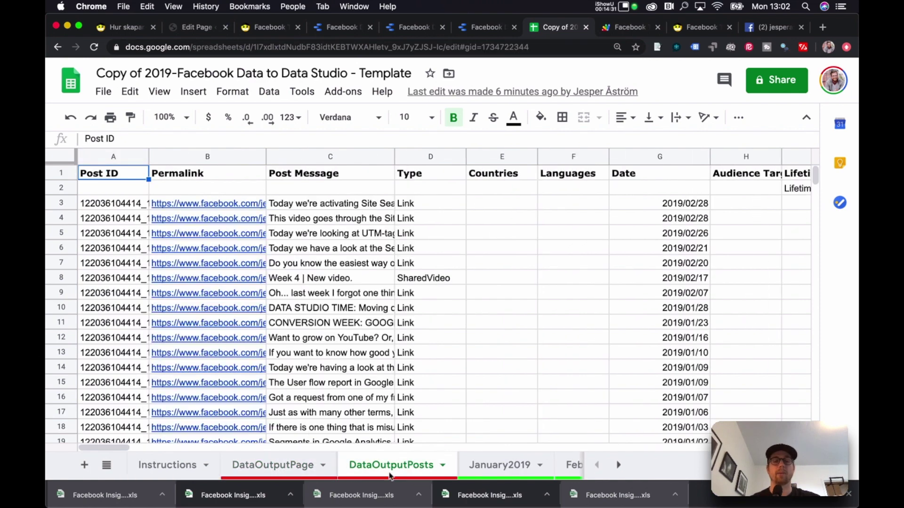
click(487, 27)
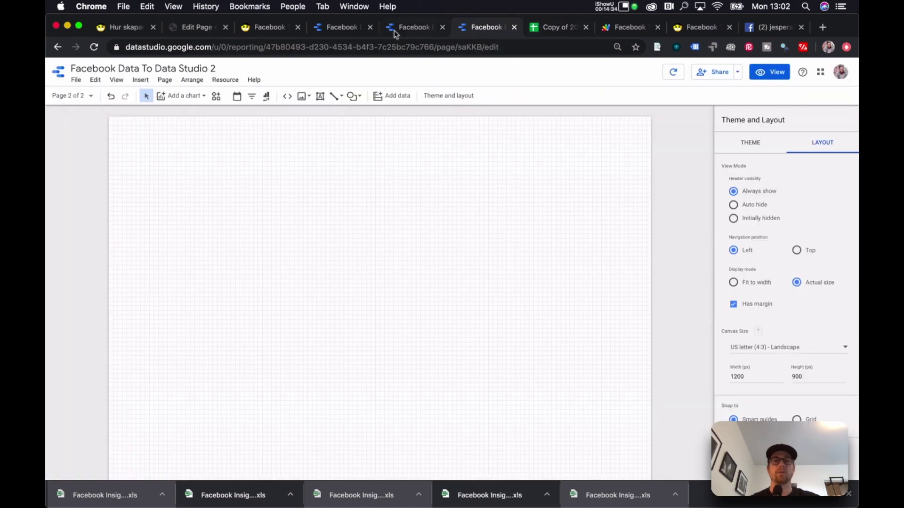
Connect the copied spreadsheet's DataOutputPosts worksheet through Google Sheets and add it to the report
click(226, 80)
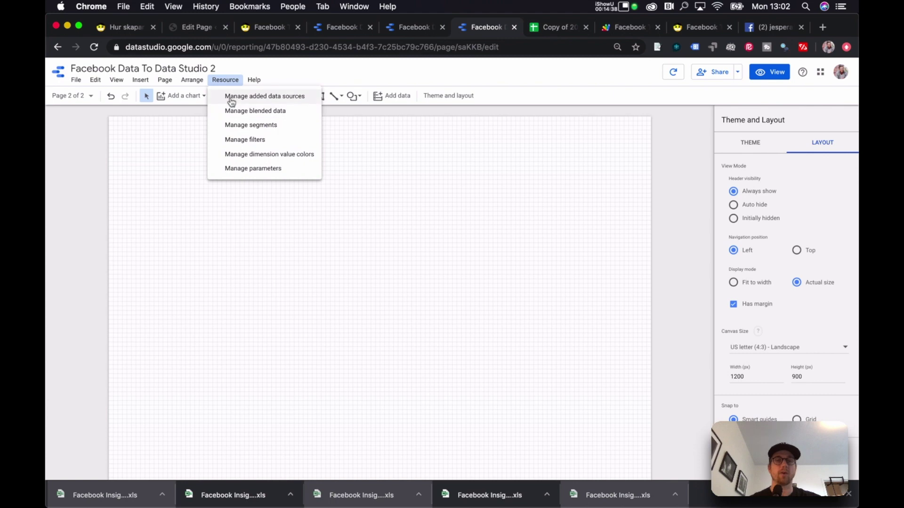
click(245, 97)
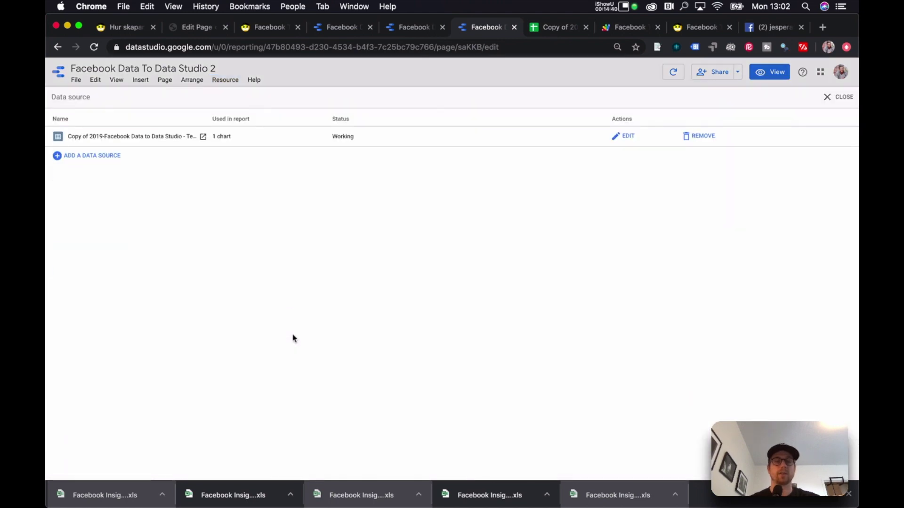
click(90, 156)
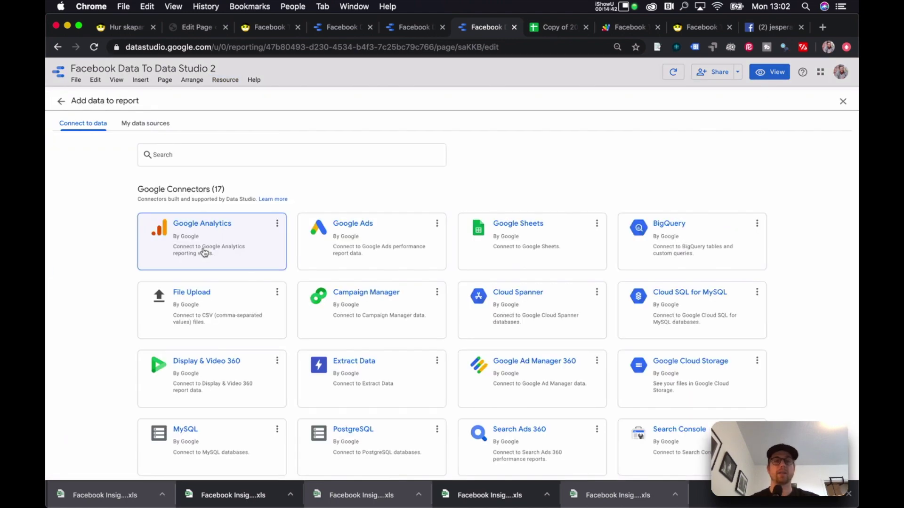
click(540, 246)
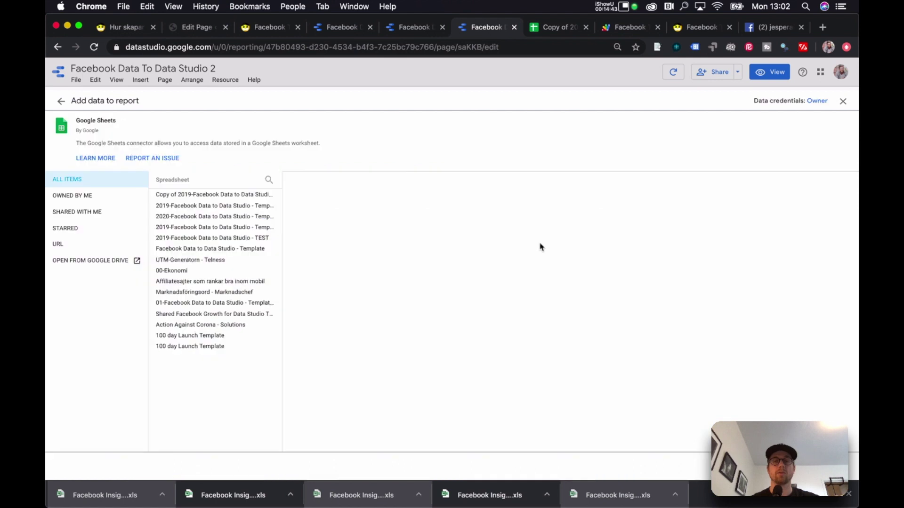
click(231, 196)
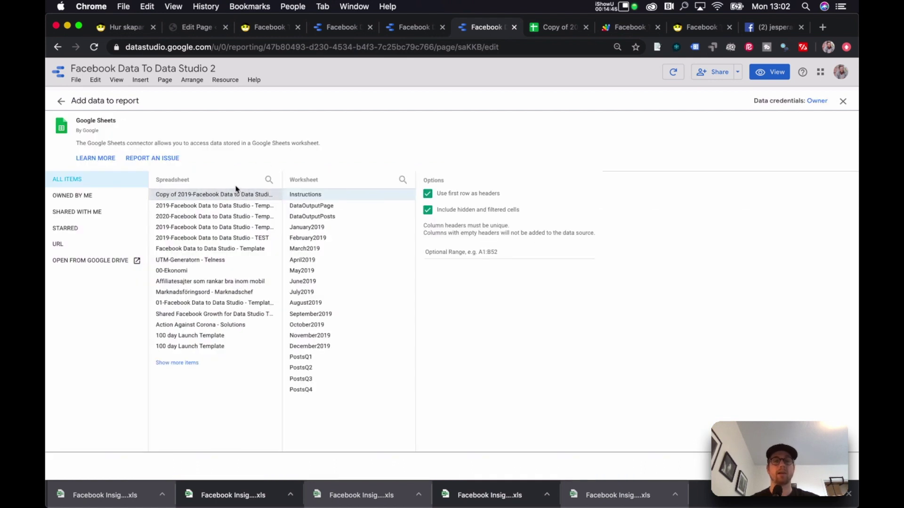
click(312, 218)
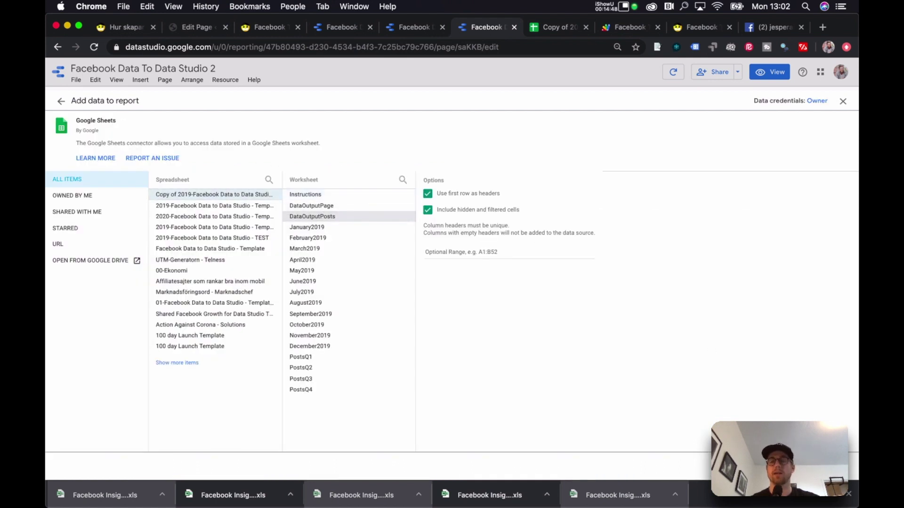
click(829, 466)
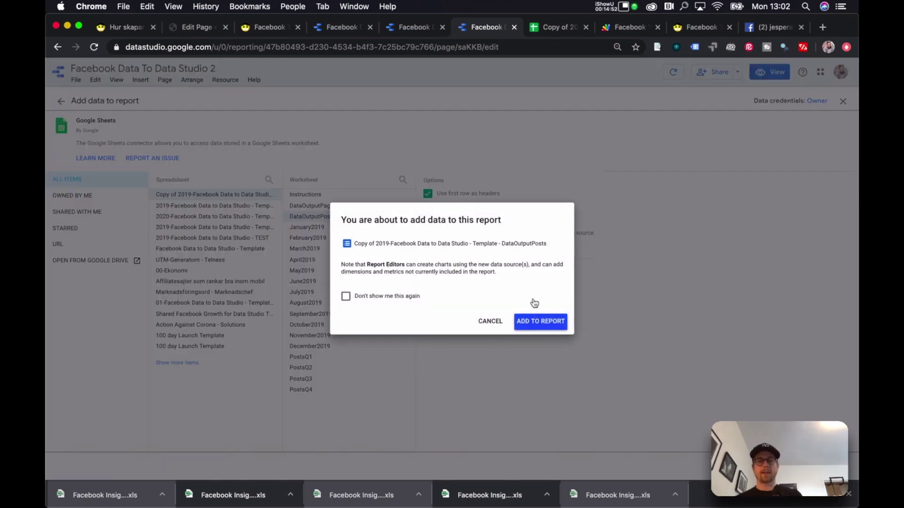
click(536, 320)
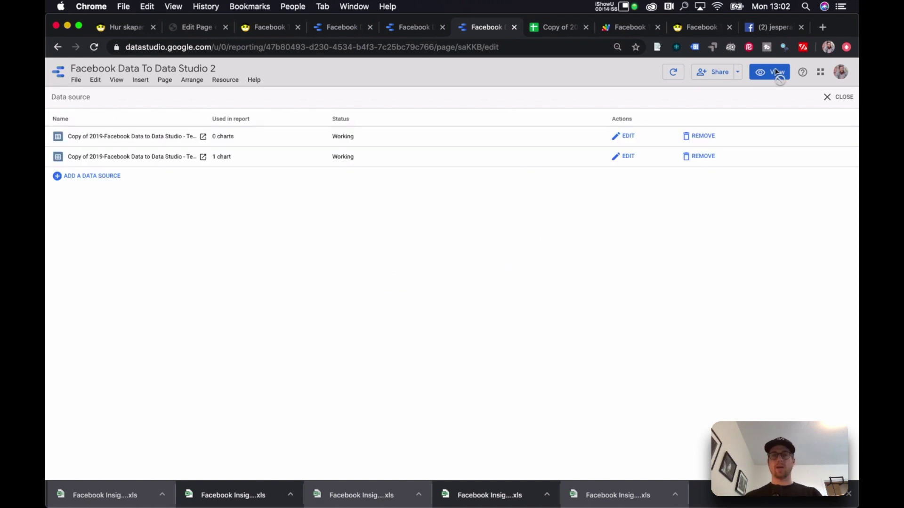
click(845, 97)
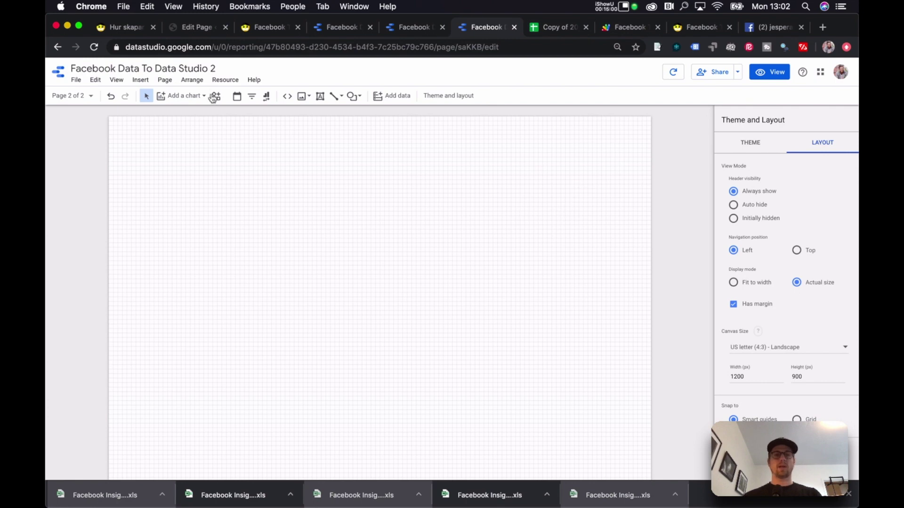
Insert a bubble scatter chart on page 2 and stretch it to fill the page
click(180, 95)
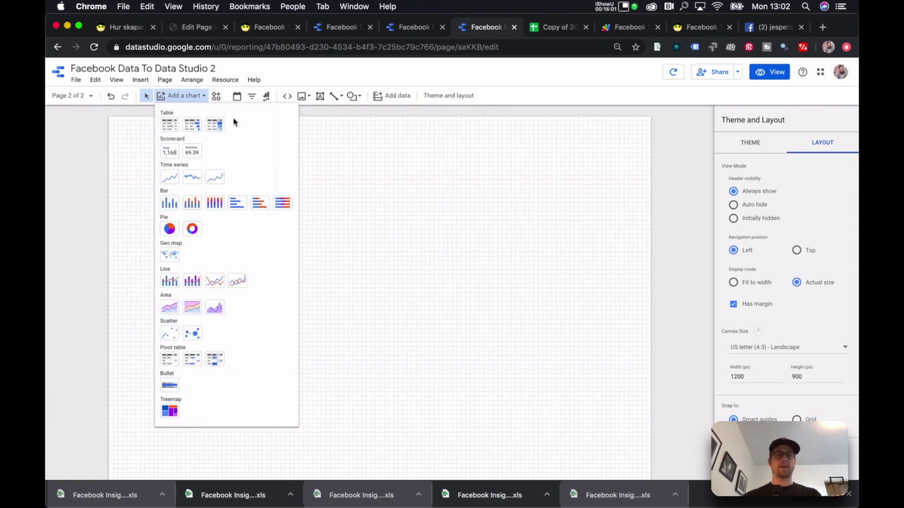
click(192, 333)
click(117, 136)
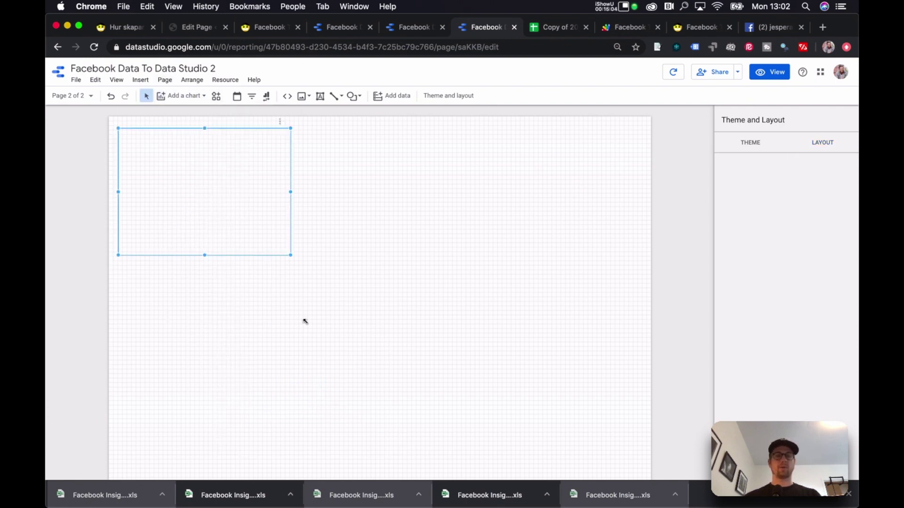
drag(292, 253, 629, 447)
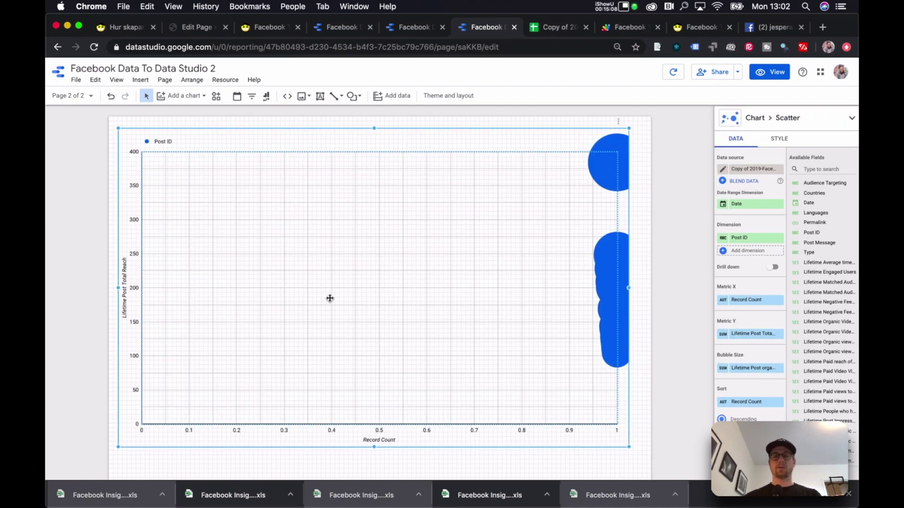
Switch the chart's data source to DataOutputPosts and add Type as a dimension
click(754, 169)
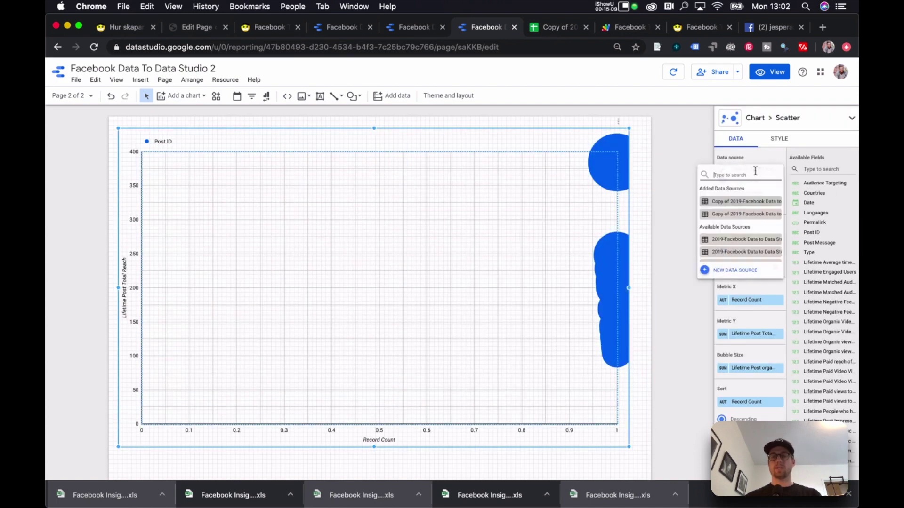
click(744, 202)
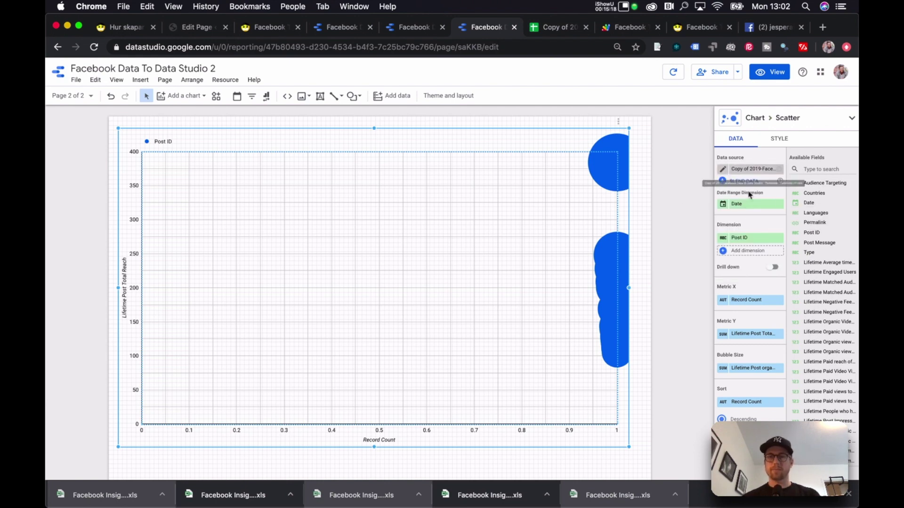
click(747, 250)
text(ty)
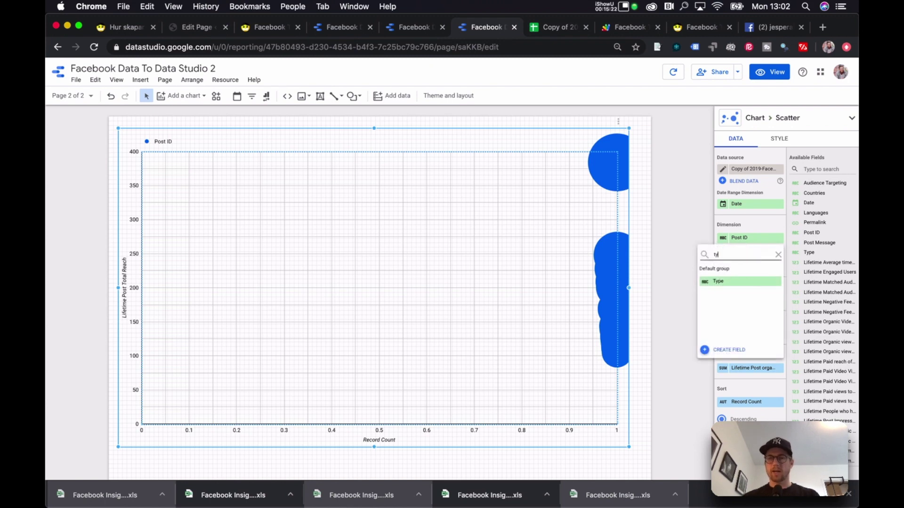
text(pe)
click(727, 281)
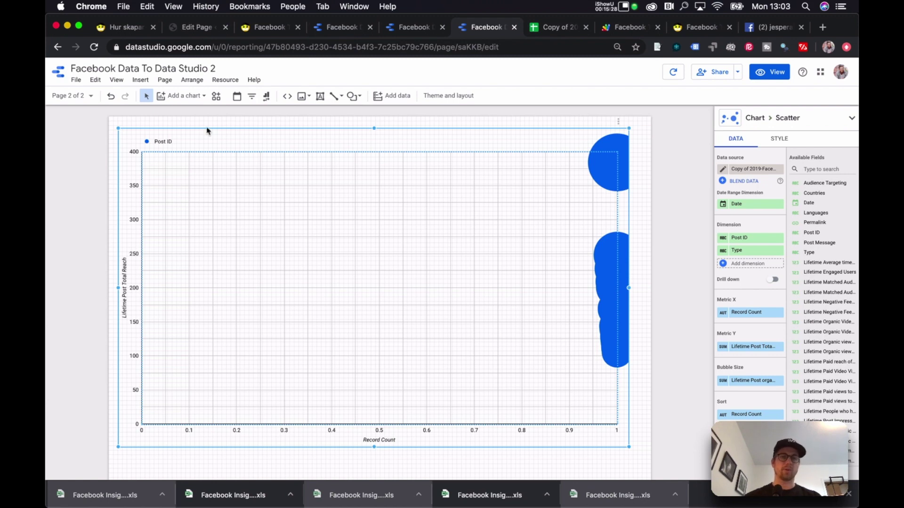
click(417, 29)
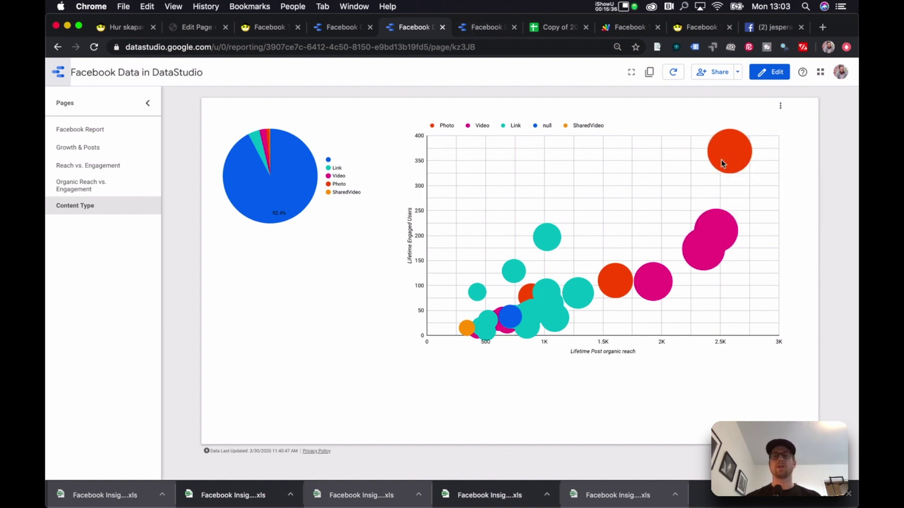
After checking the reference report, set Metric Y to Lifetime Engaged Users
mouse_move(713, 157)
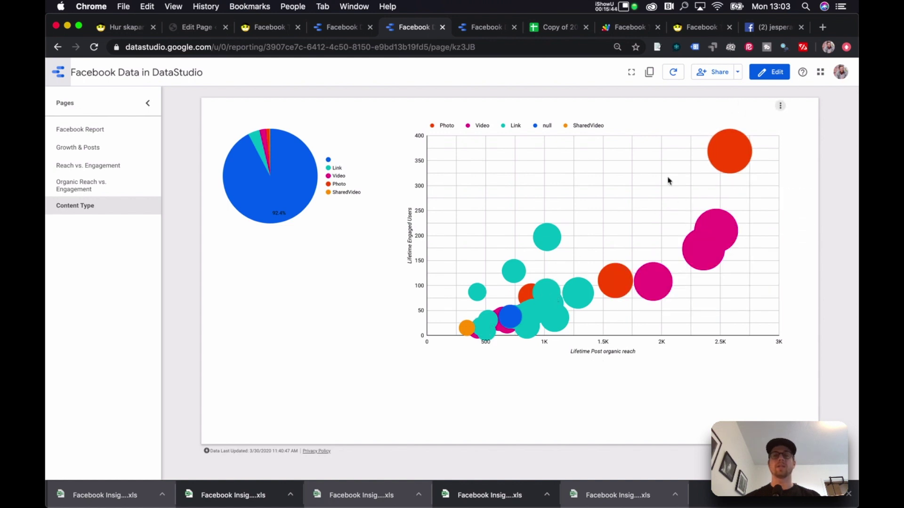
click(475, 27)
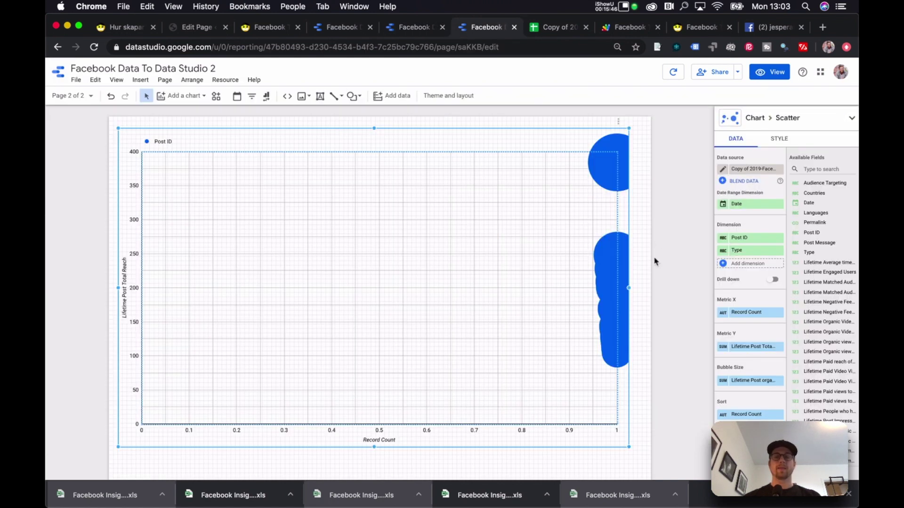
click(406, 27)
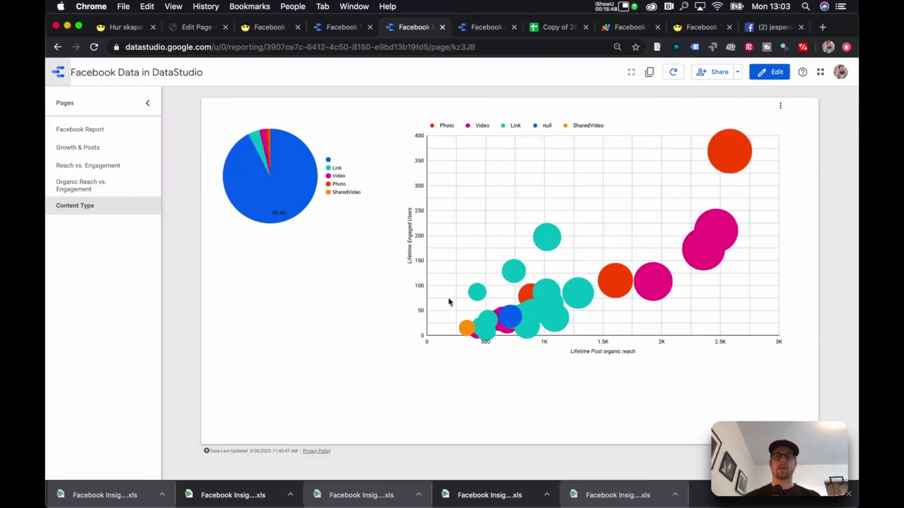
click(488, 28)
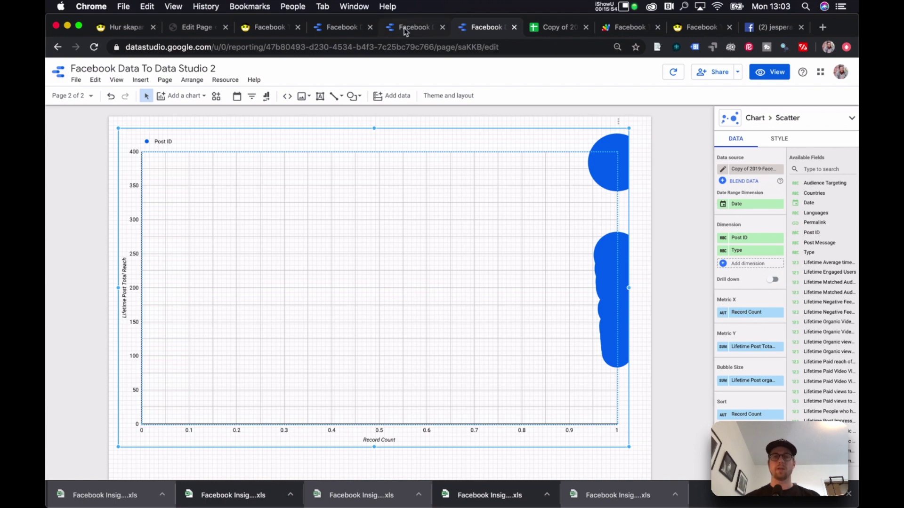
click(404, 26)
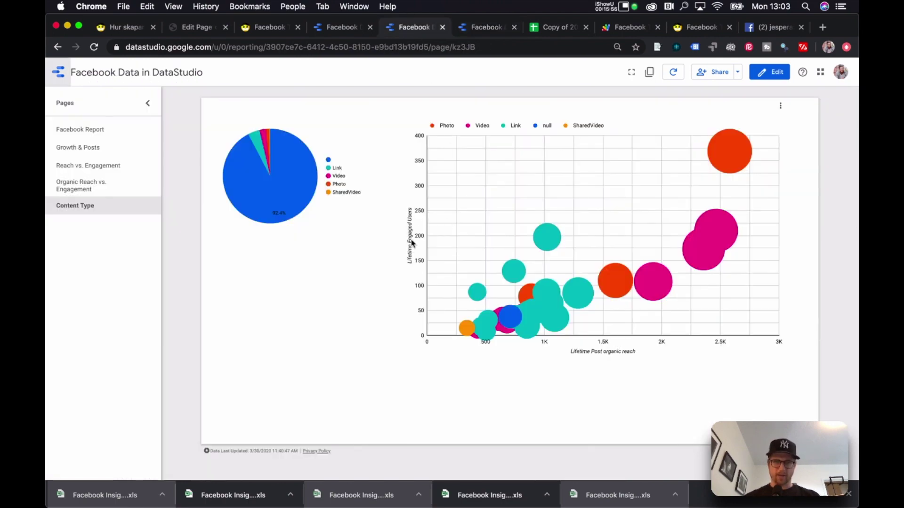
click(488, 29)
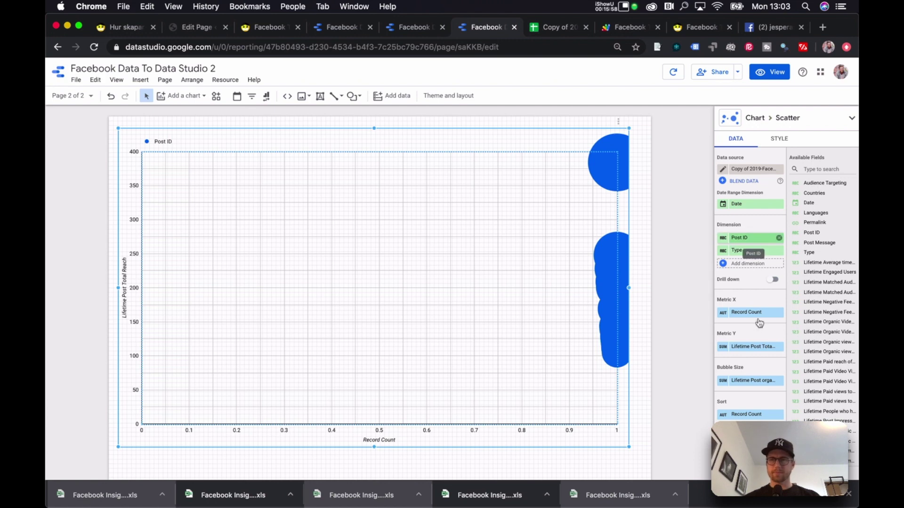
click(756, 347)
text(life)
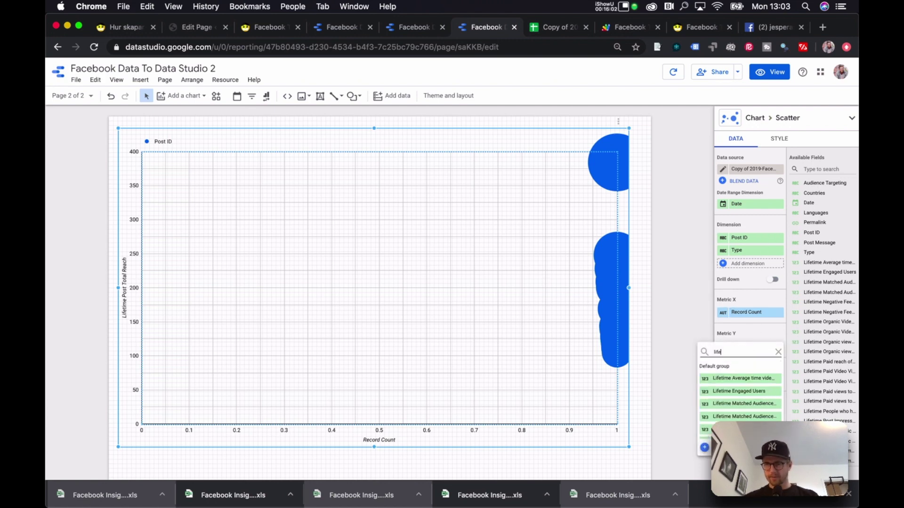
text(time en)
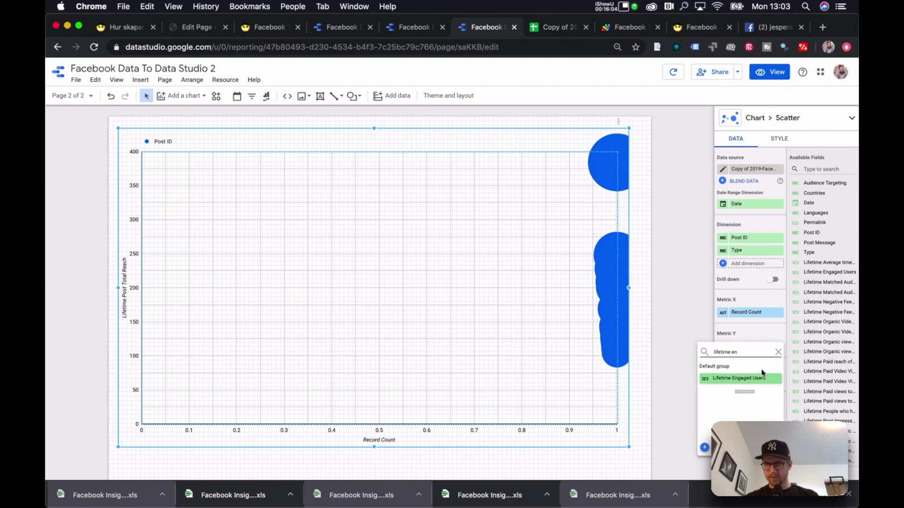
click(741, 378)
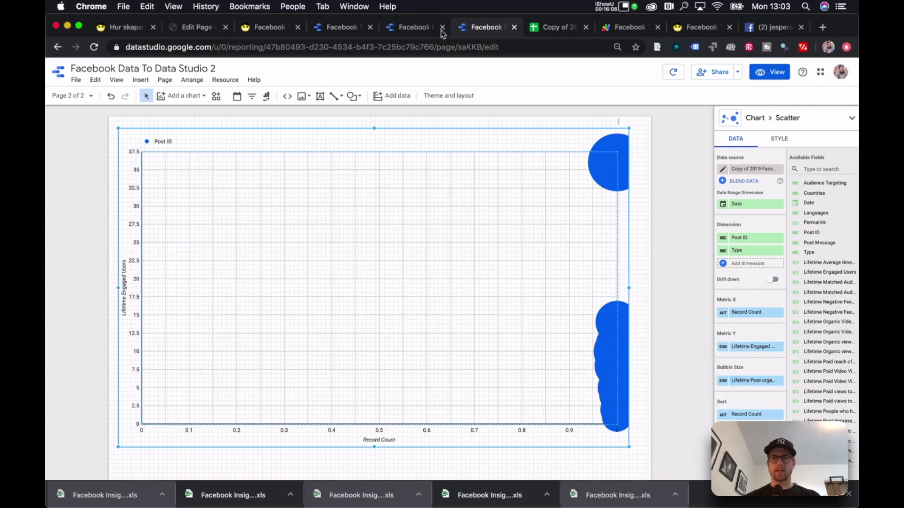
Set Metric X to Lifetime Post organic reach
click(415, 28)
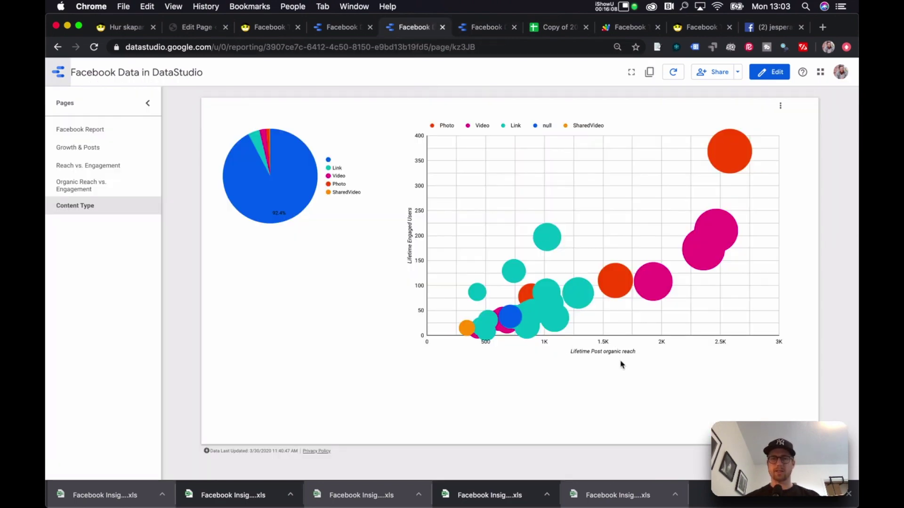
click(480, 28)
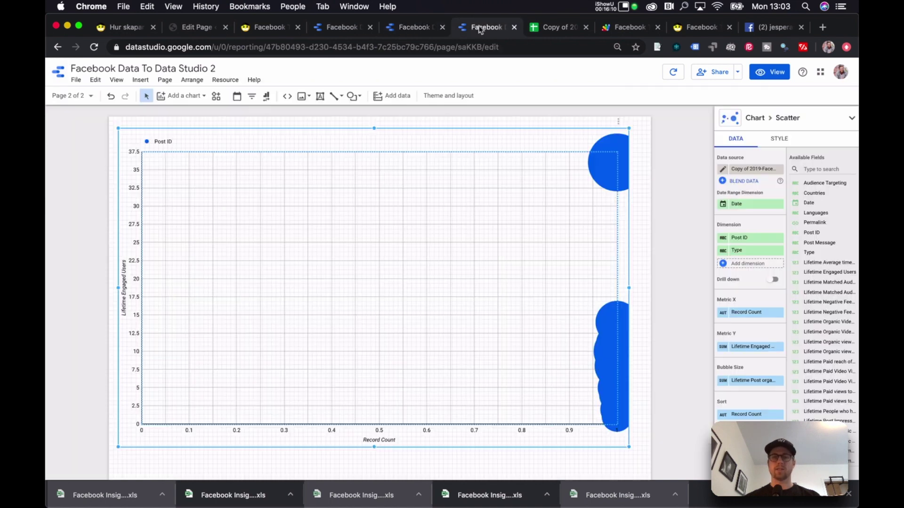
click(748, 313)
text(lifeti)
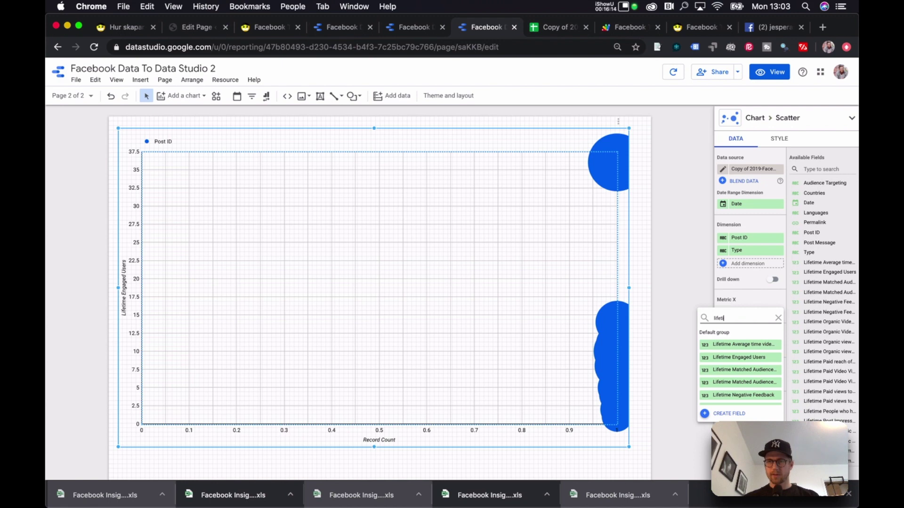
text(me post o)
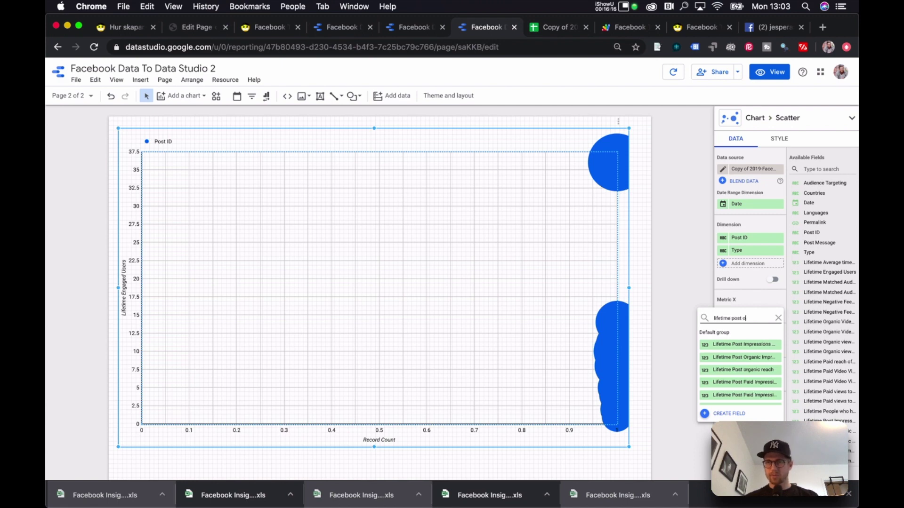
text(r)
click(748, 358)
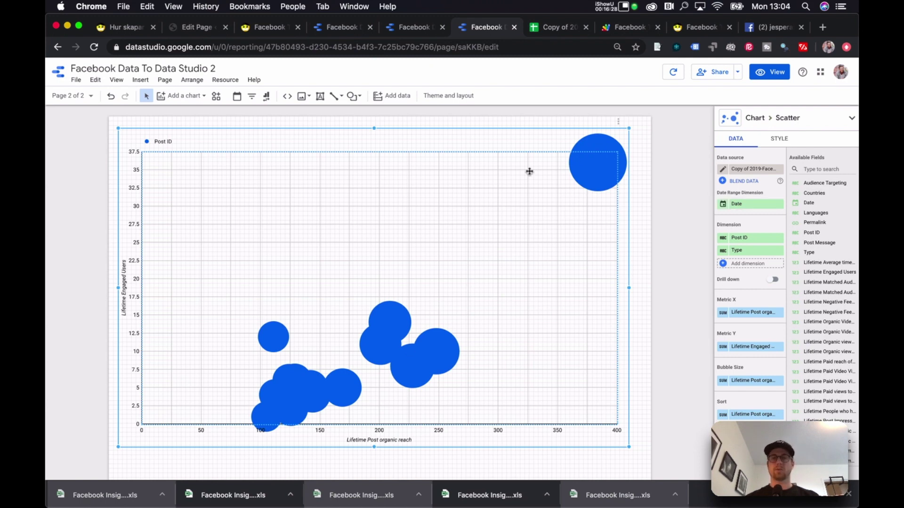
In the STYLE settings, set the scatter chart's Bubble Color to Type
click(779, 139)
click(756, 244)
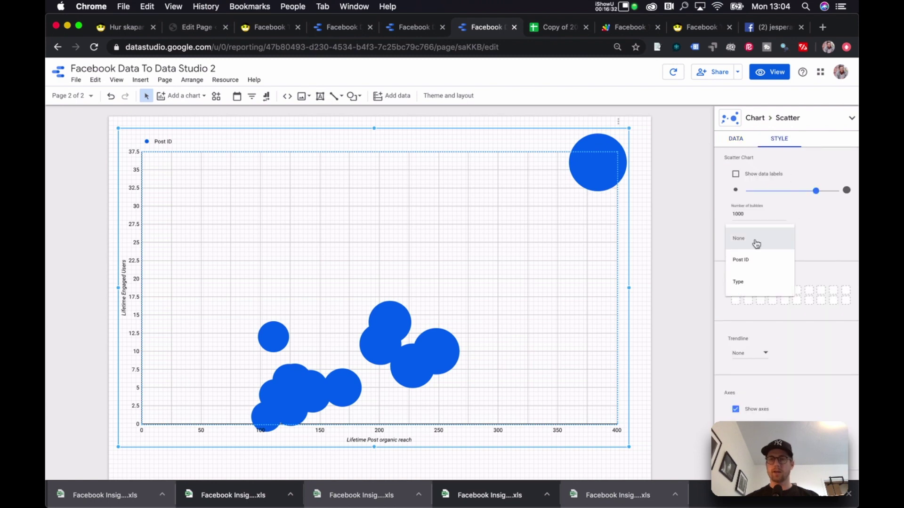
click(753, 281)
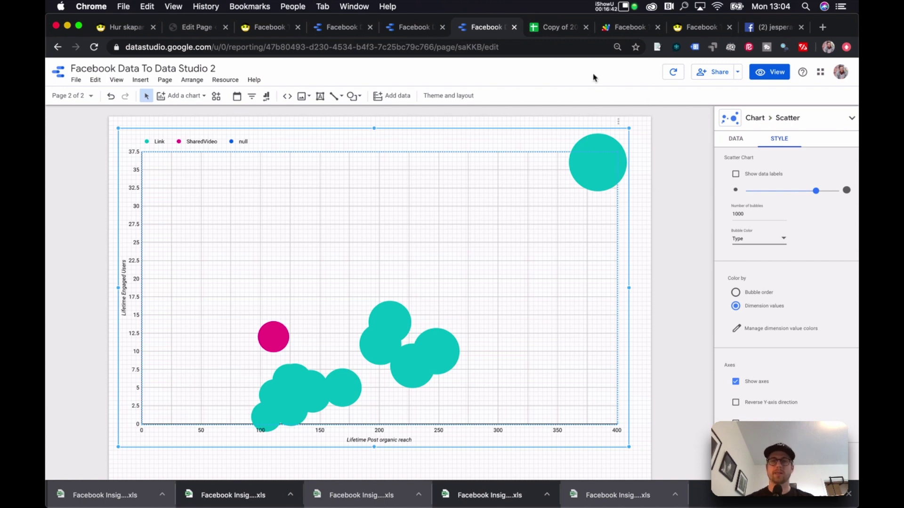
Compare the post types against the source spreadsheet and reference report, then deselect the chart
click(556, 28)
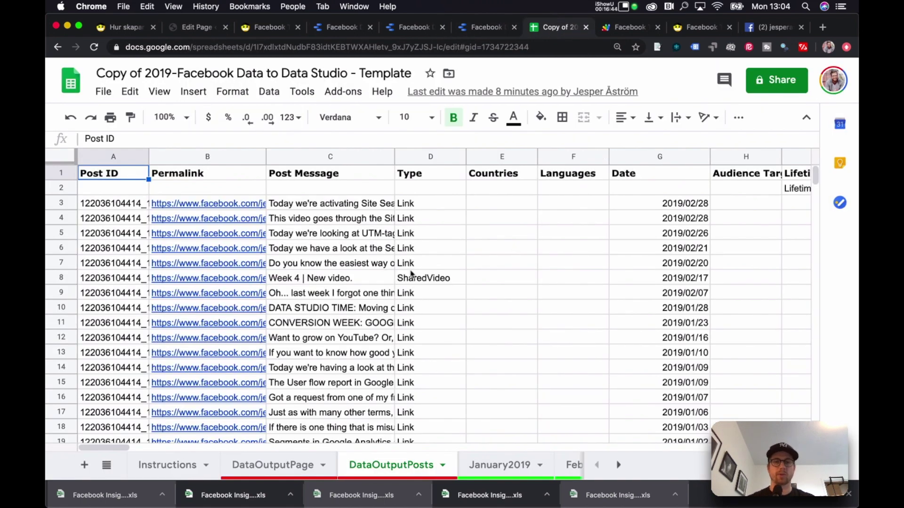
scroll(412, 275, down, 3)
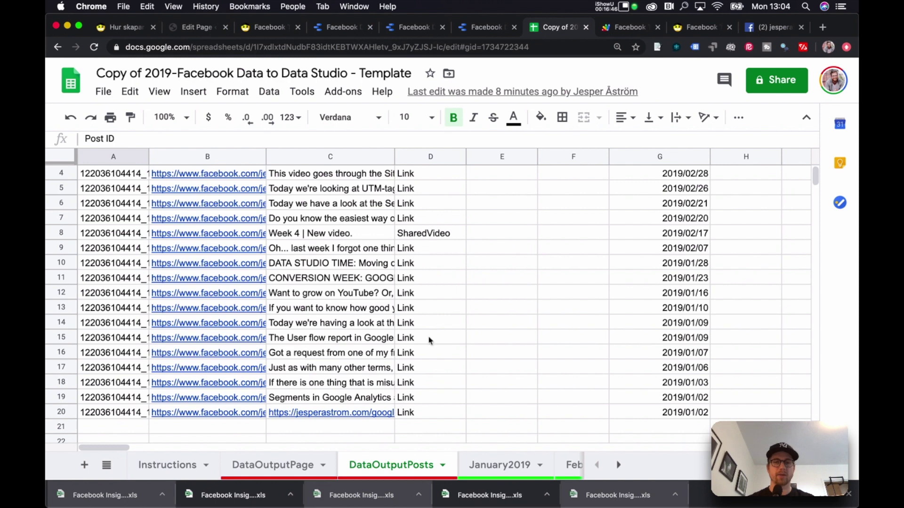
click(485, 29)
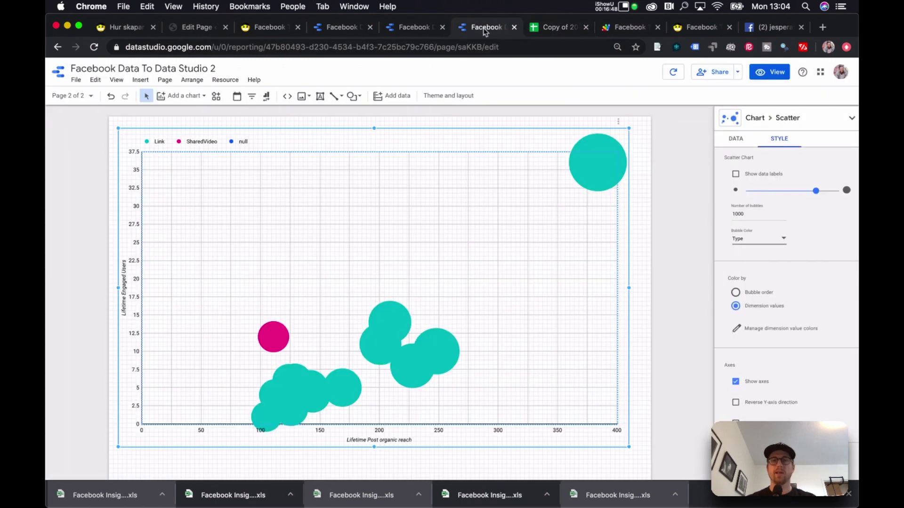
click(398, 29)
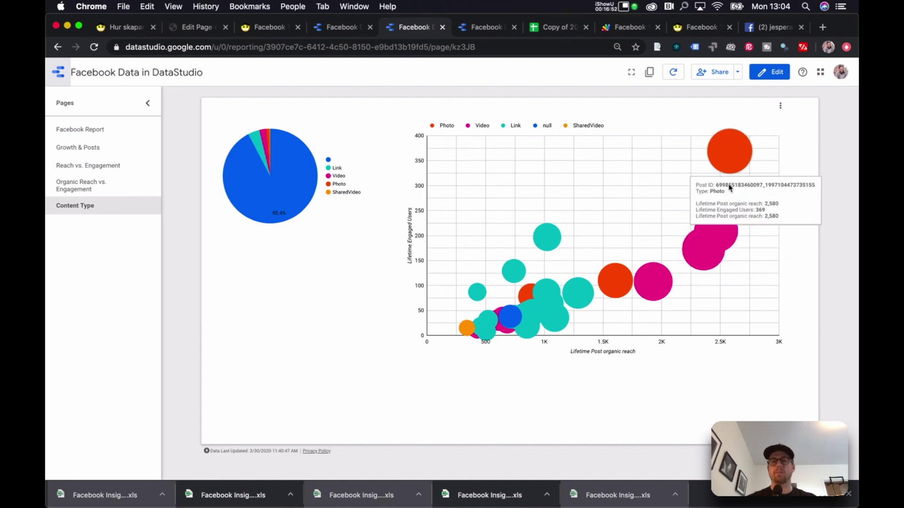
mouse_move(533, 315)
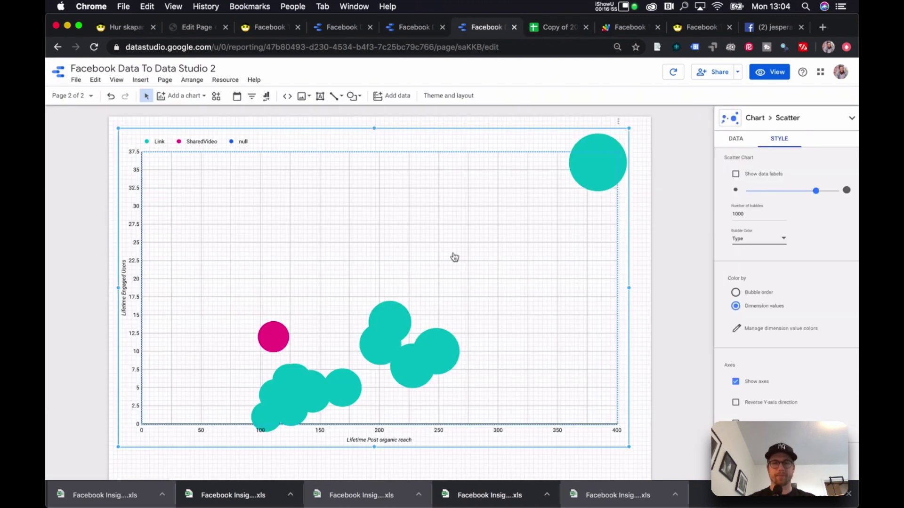
click(482, 28)
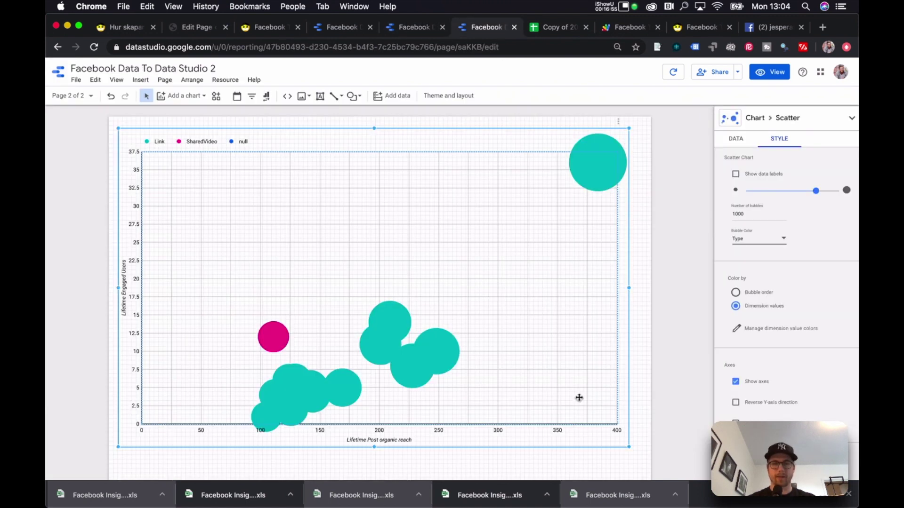
click(665, 320)
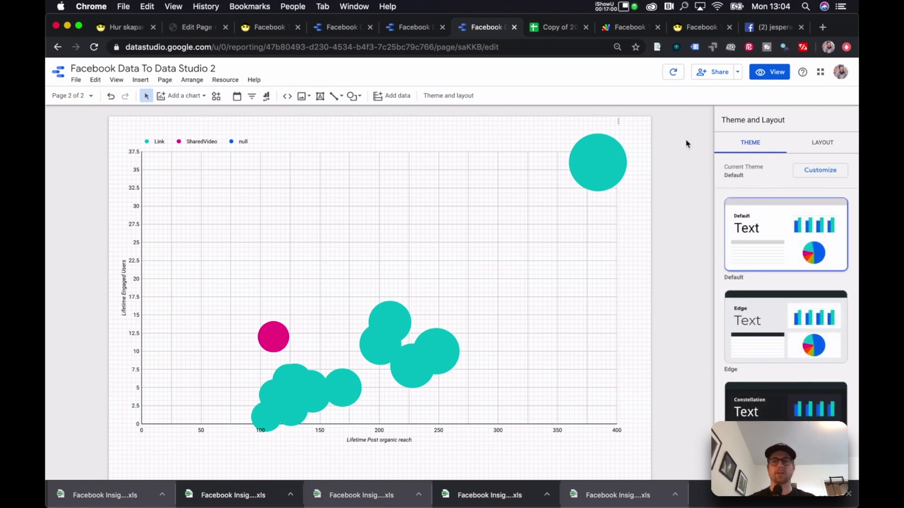
Switch the report to view mode and read the tooltips of individual post bubbles
click(769, 72)
mouse_move(724, 145)
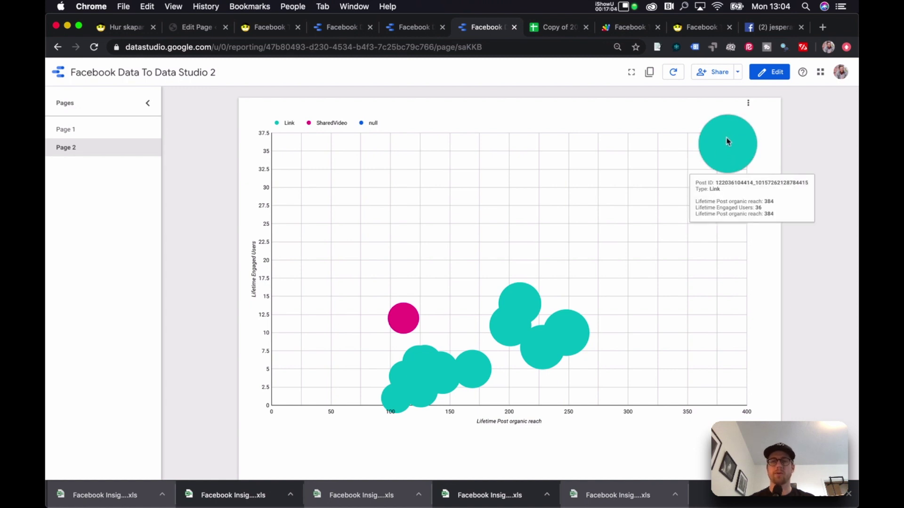
mouse_move(522, 300)
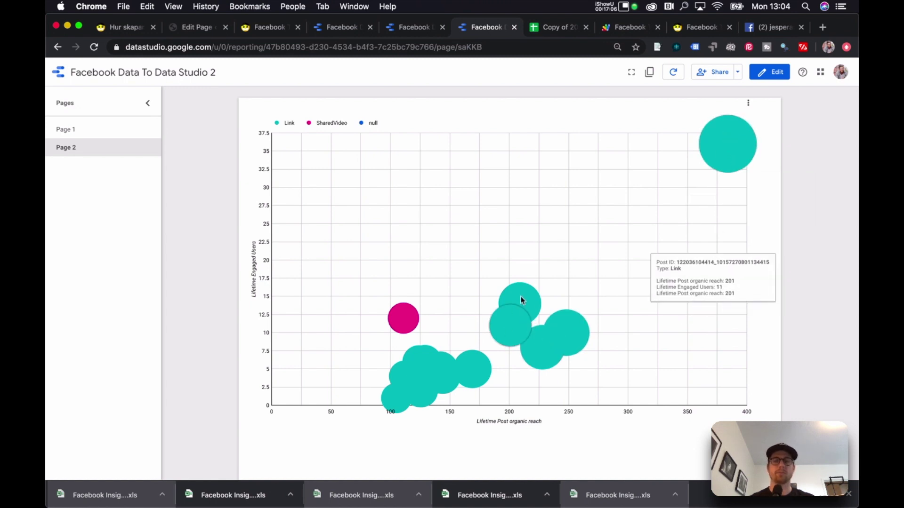